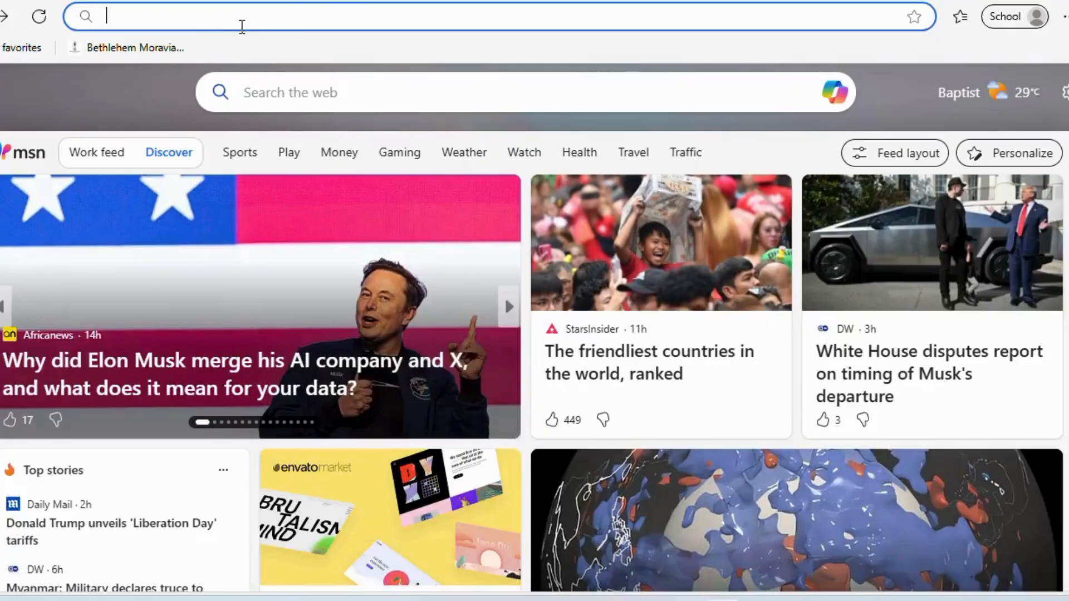
# - Go to classroom.google.com in Edge to reach the Google Classroom home page
pyautogui.write('classr')
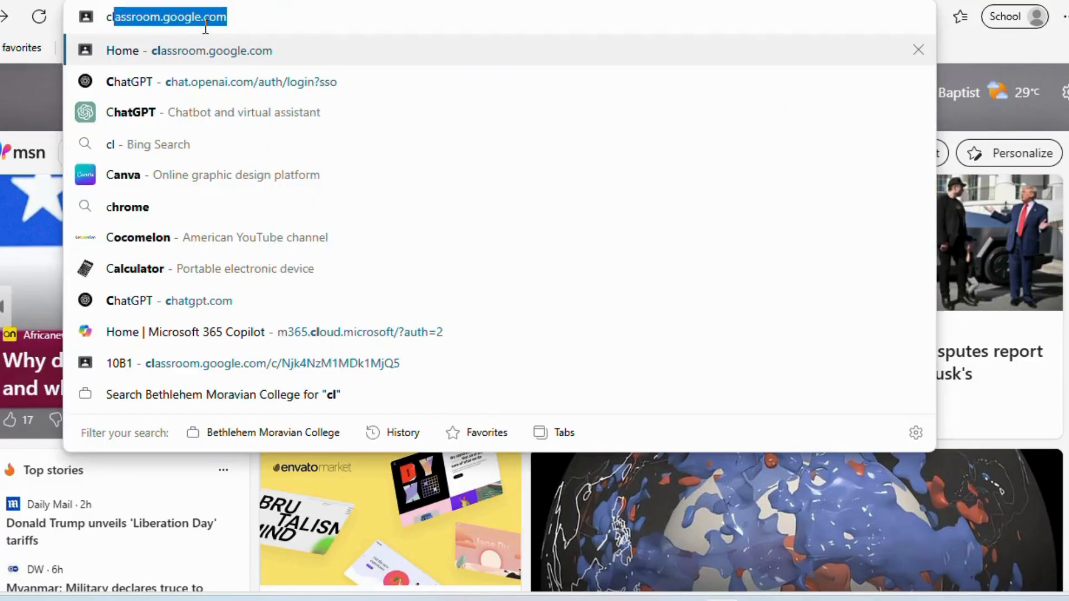
pyautogui.write('oom')
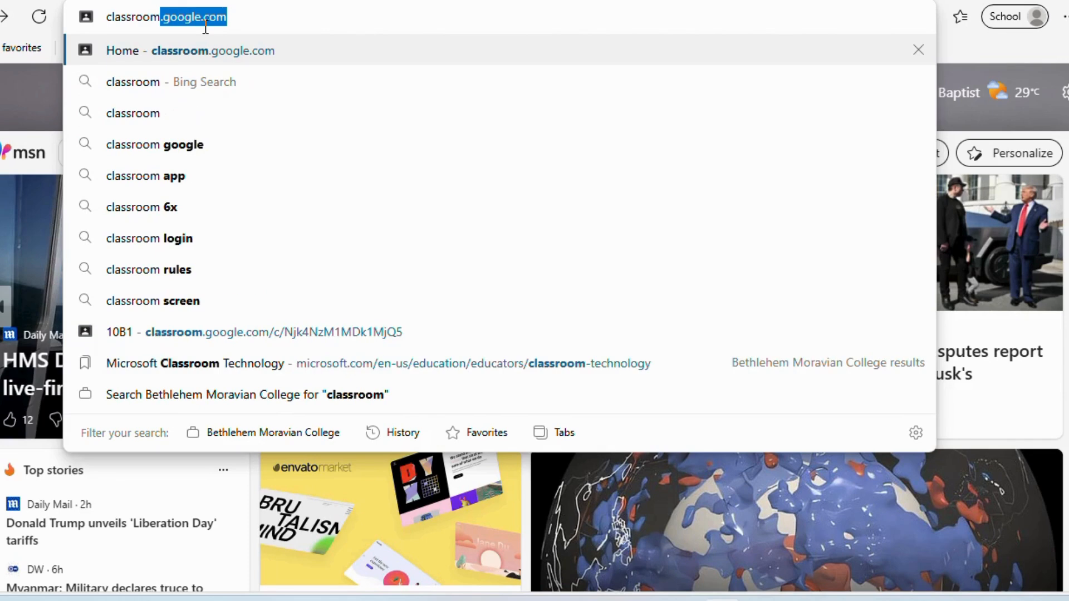
pyautogui.press('Return')
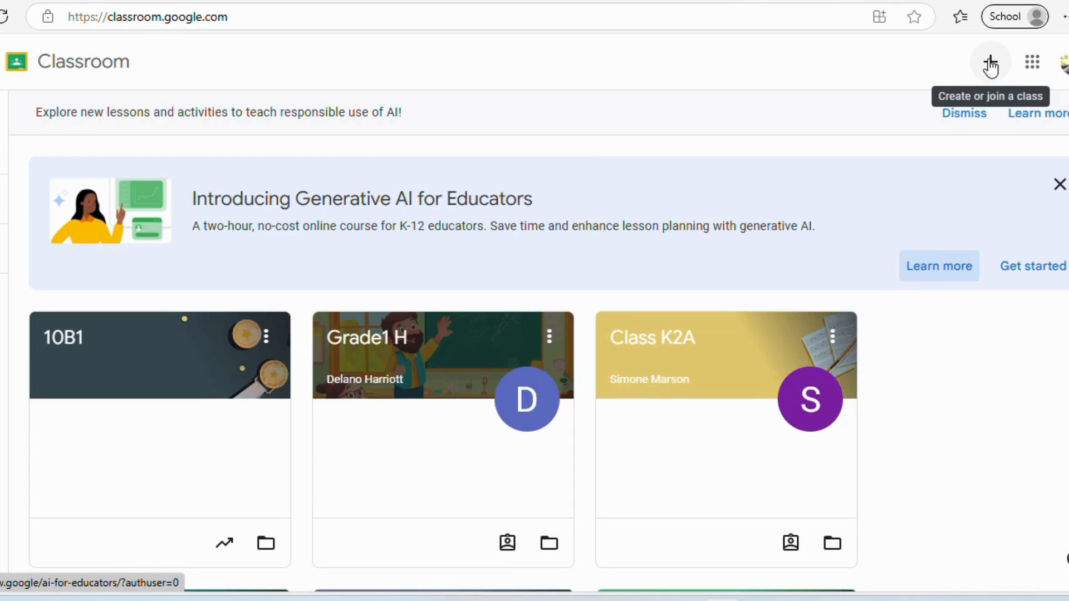
# - Create a new class with the class name 'Grade 10B1 - POA'
pyautogui.click(991, 65)
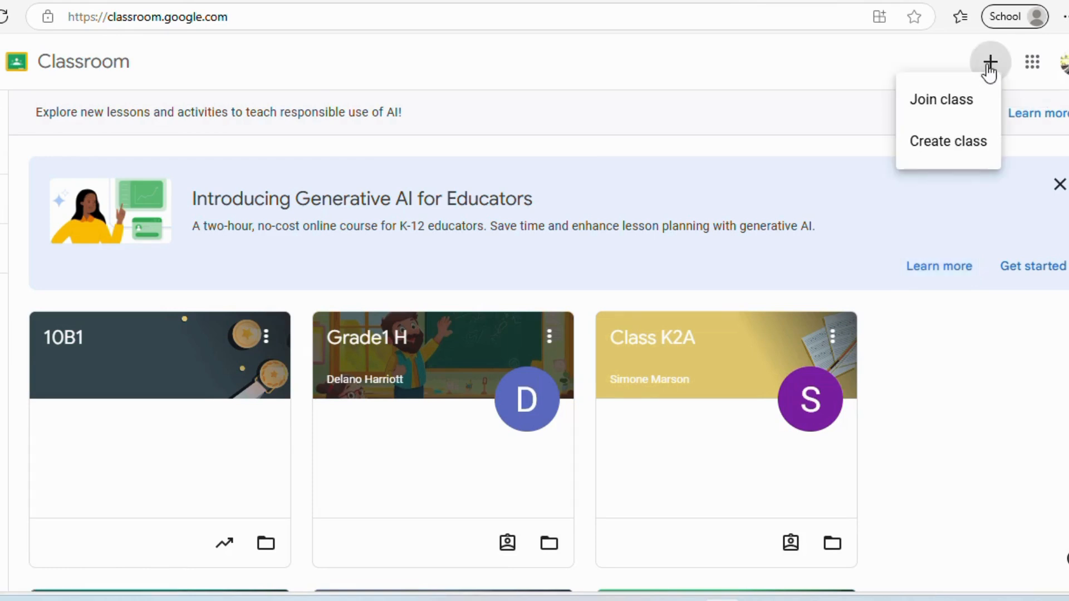
pyautogui.click(949, 142)
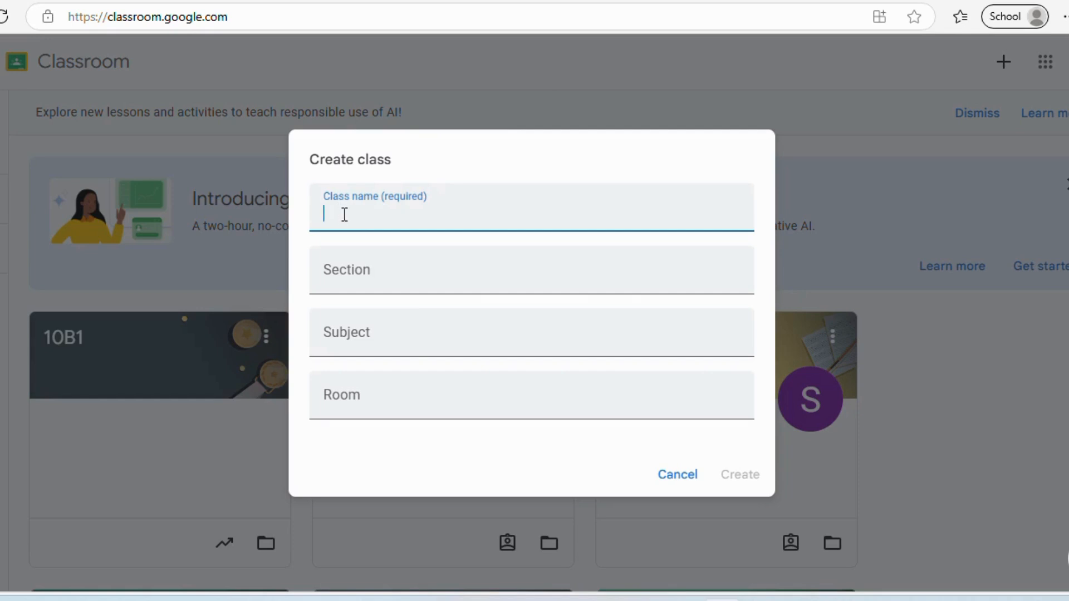
pyautogui.write('Grade 10')
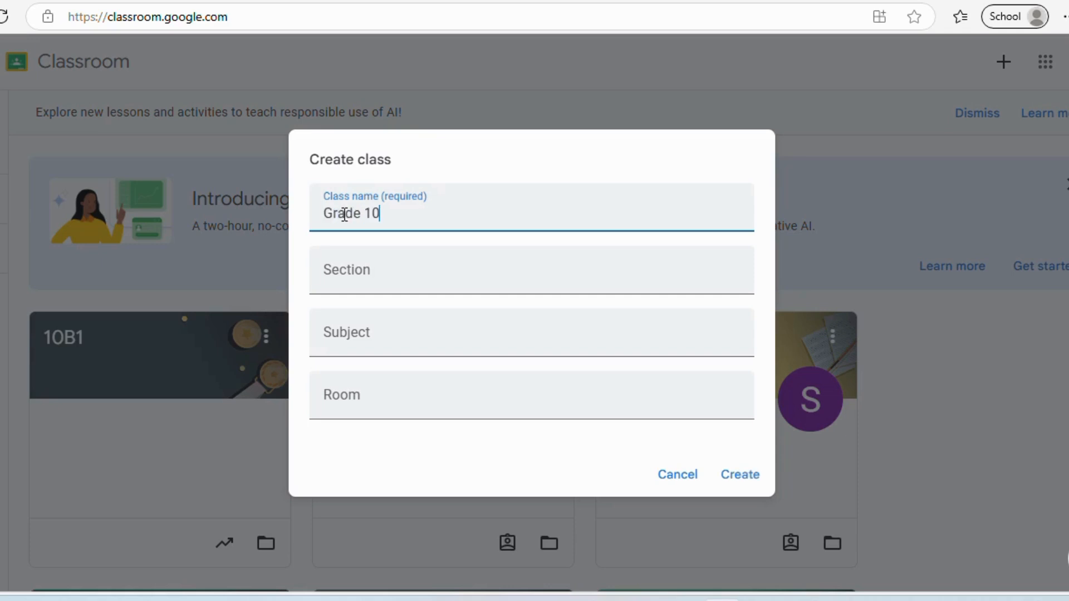
pyautogui.write('B1')
pyautogui.click(409, 318)
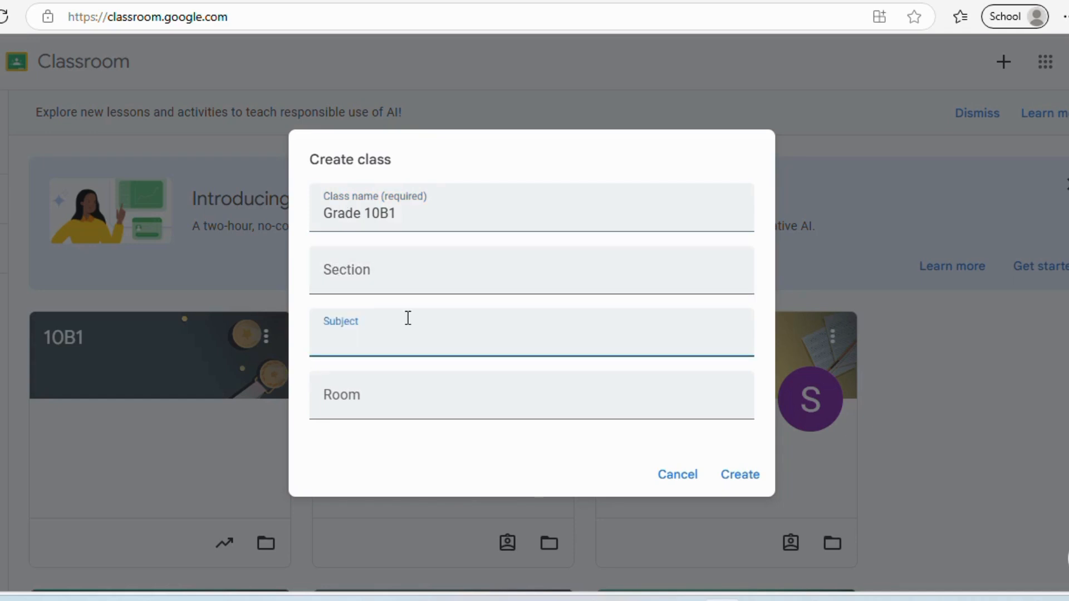
pyautogui.click(420, 218)
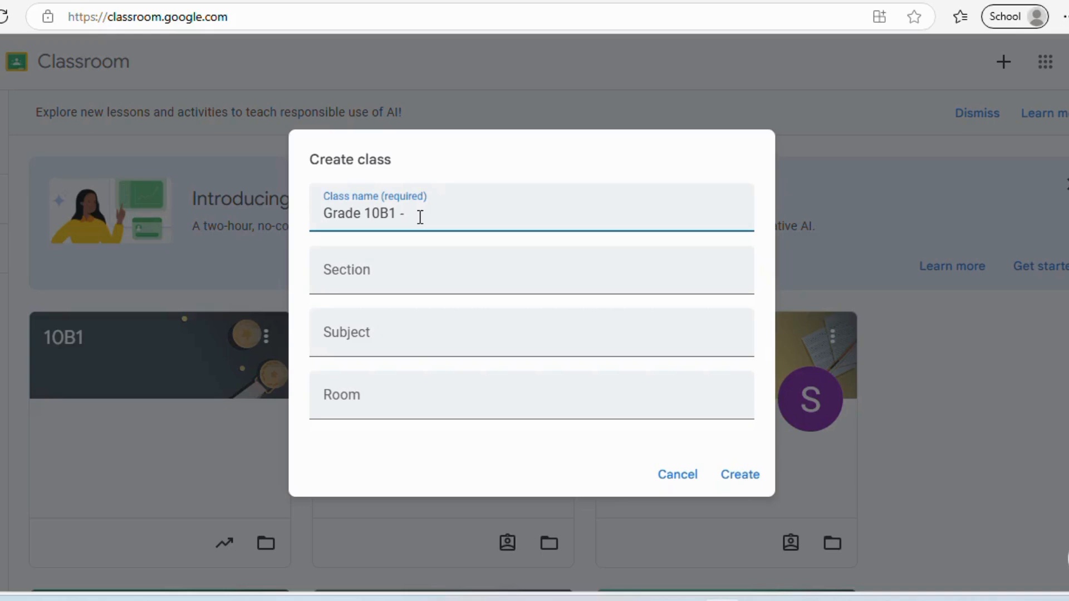
pyautogui.write('- POA')
pyautogui.click(741, 475)
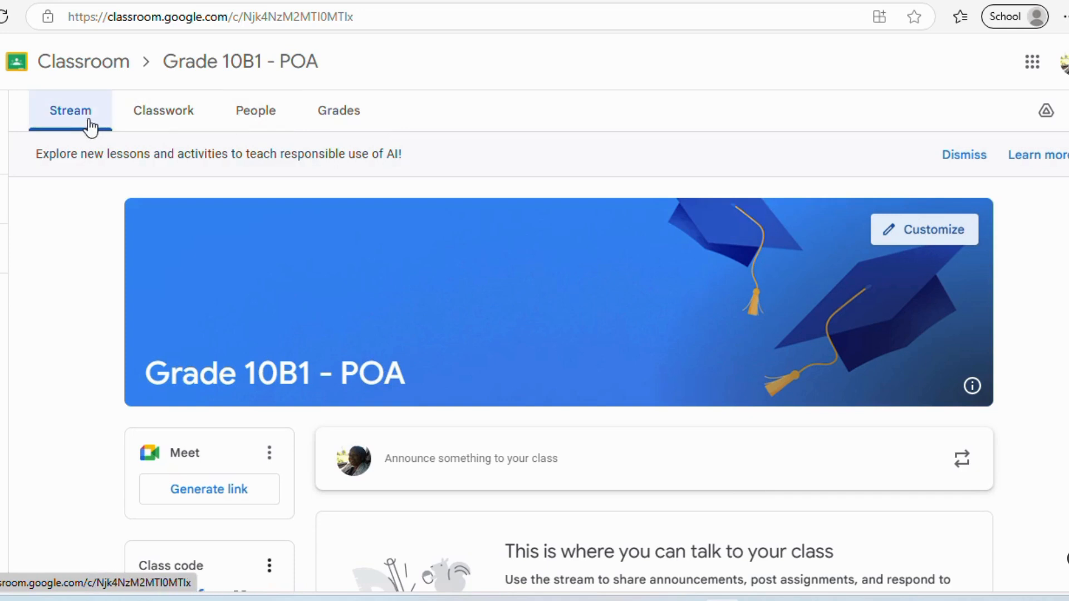
# - Browse the Classwork, People, Grades and Stream pages, ending on the empty Classwork page
pyautogui.click(162, 110)
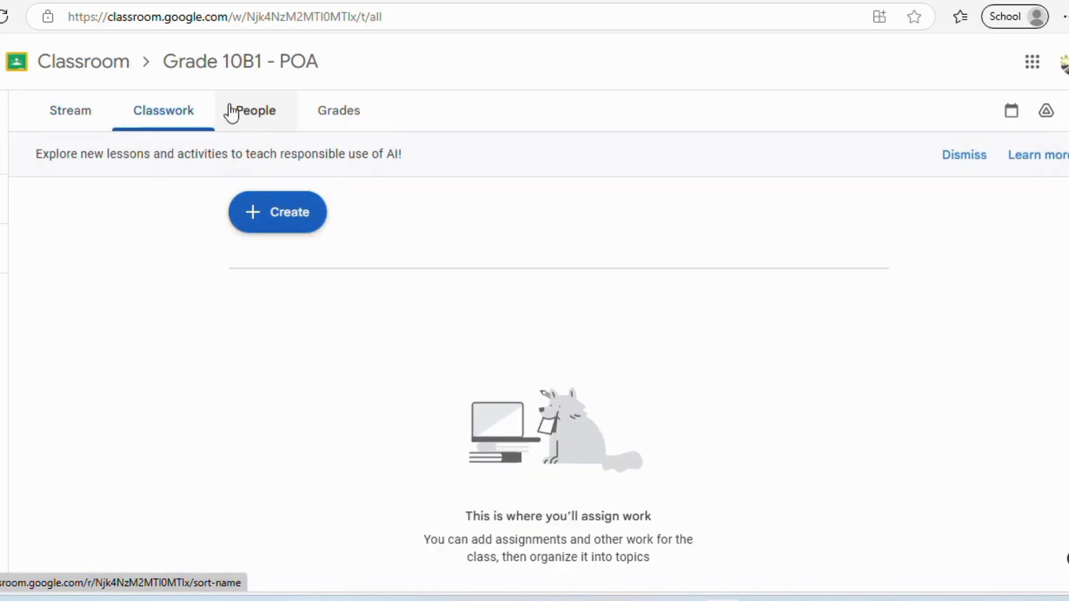
pyautogui.click(253, 113)
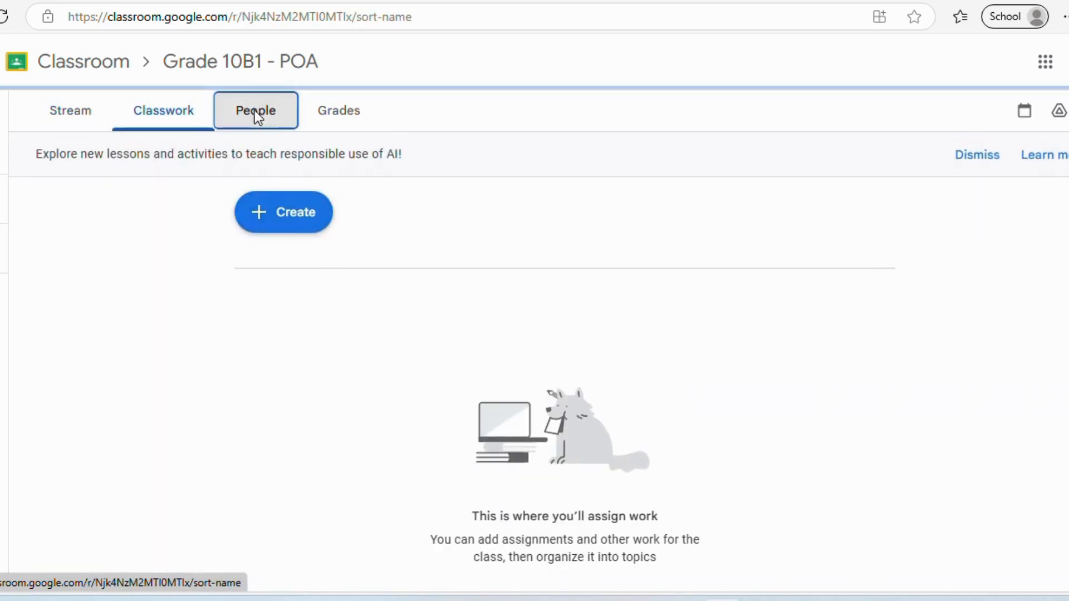
pyautogui.click(336, 118)
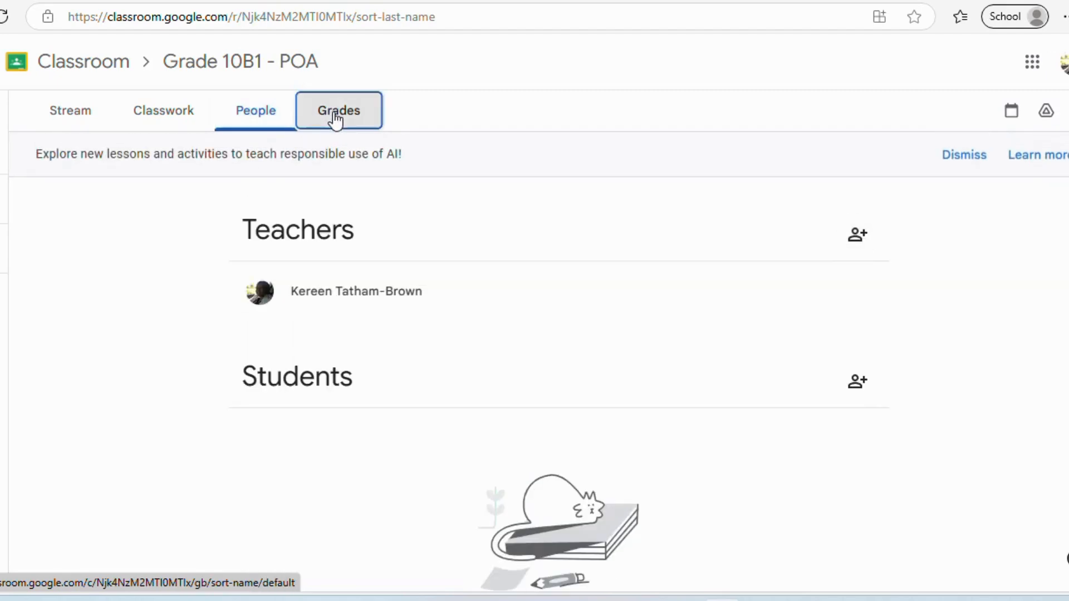
pyautogui.click(71, 114)
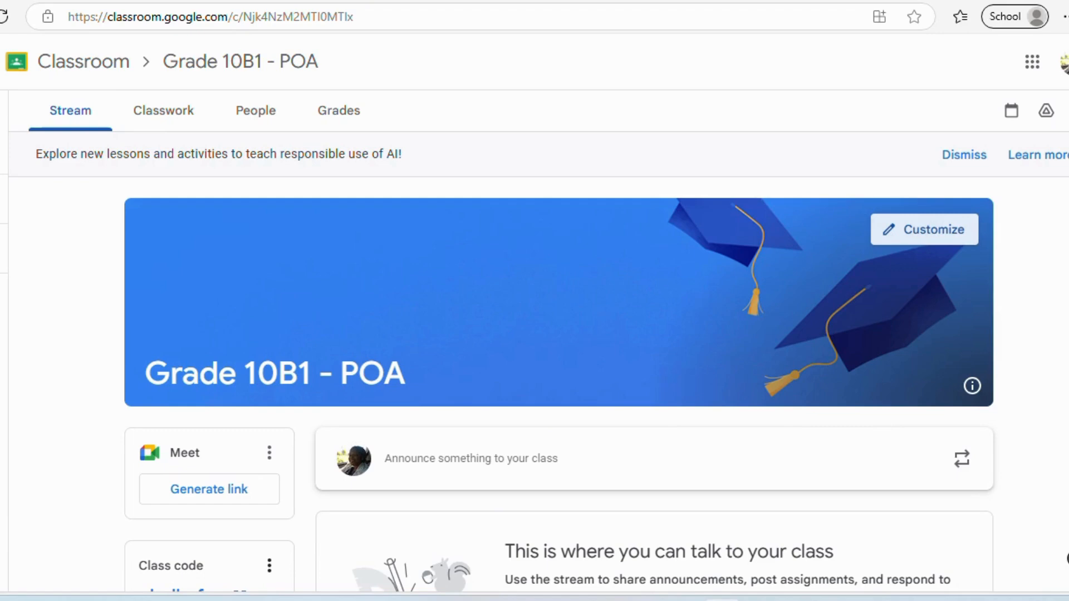
pyautogui.scroll(-3, 557, 384)
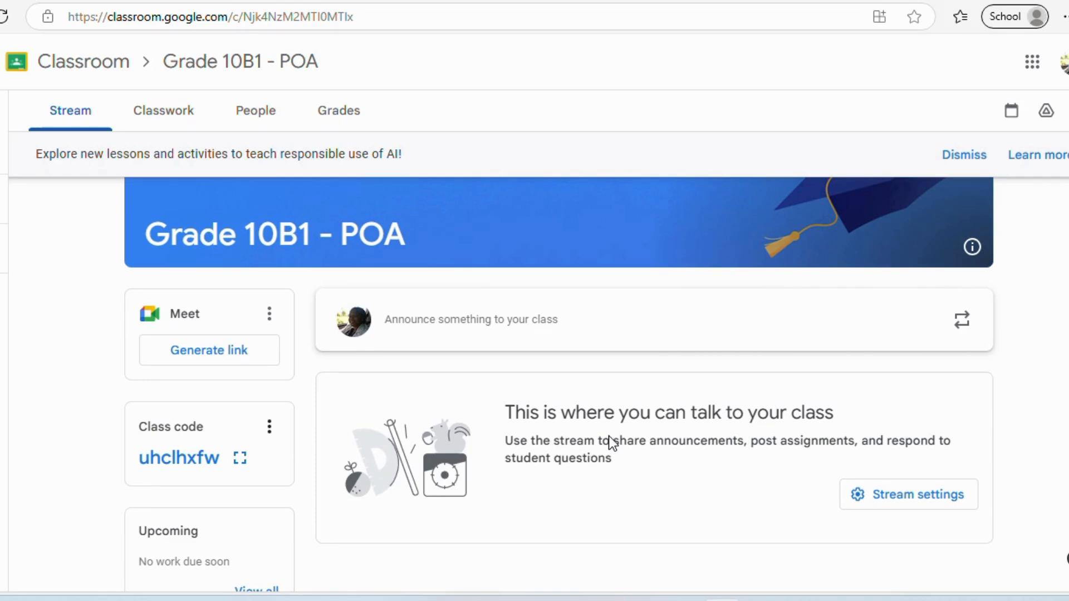
pyautogui.click(164, 114)
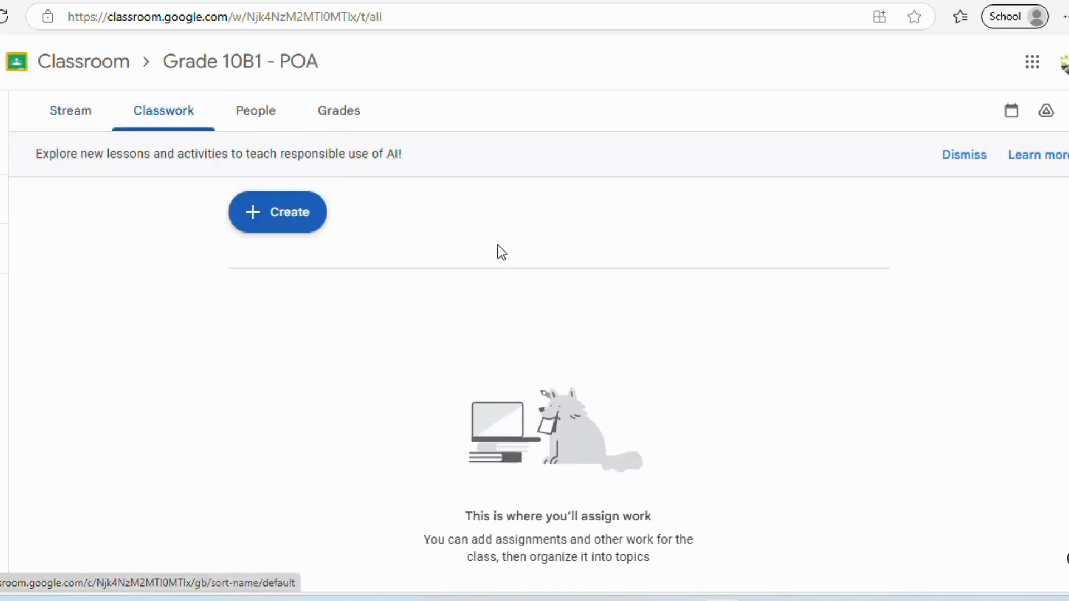
# - Show the Create menu listing Assignment, Quiz assignment, Question, Material, Reuse post and Topic
pyautogui.click(296, 218)
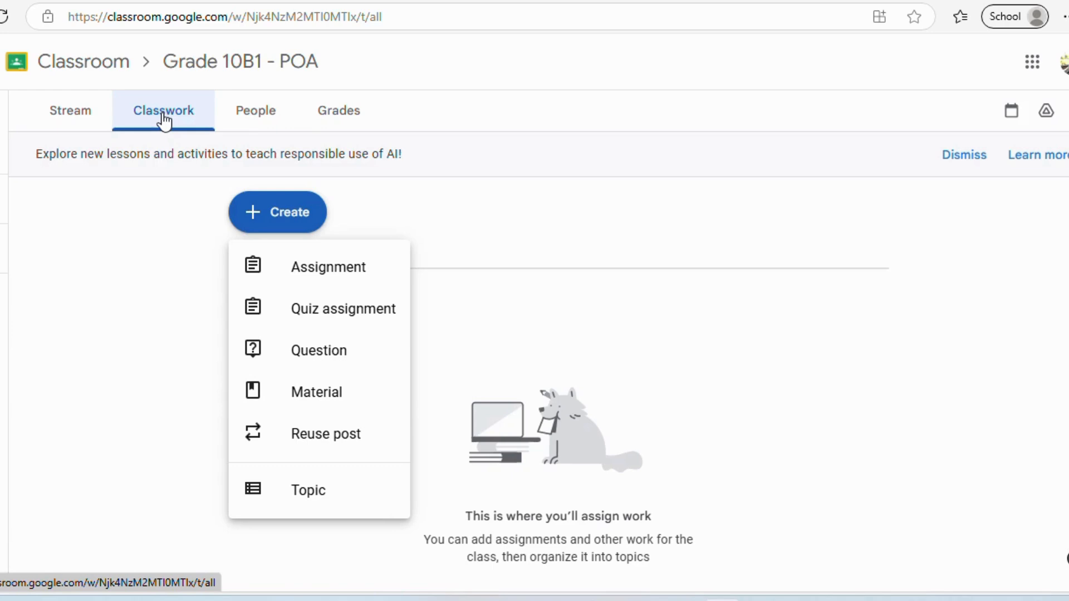
# - Copy the Grade 10B1 - POA class invite link from the class code menu and return to the e-campus tab
pyautogui.click(260, 116)
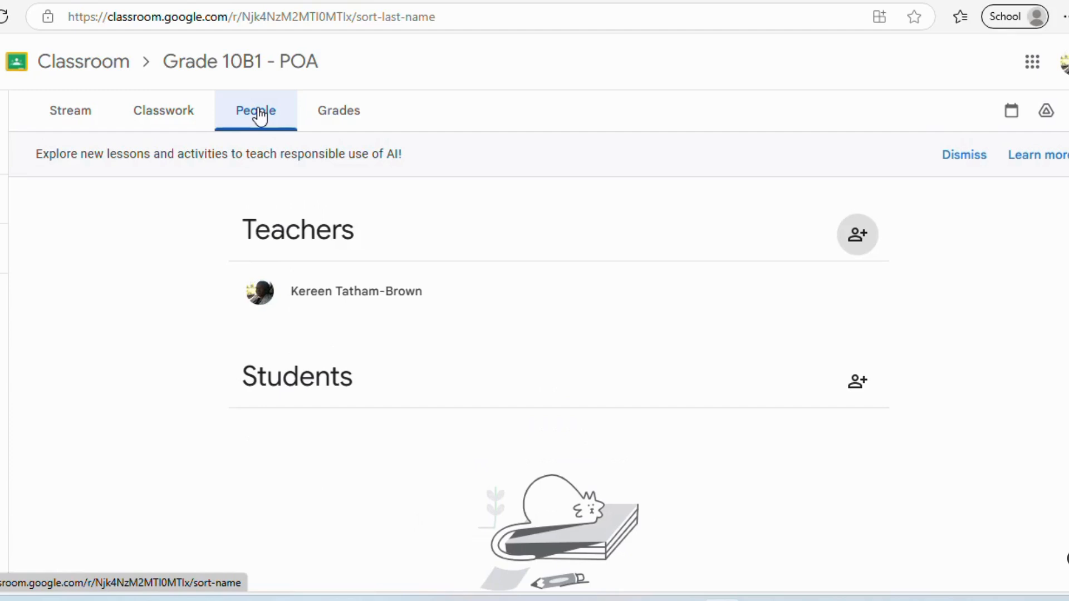
pyautogui.click(865, 388)
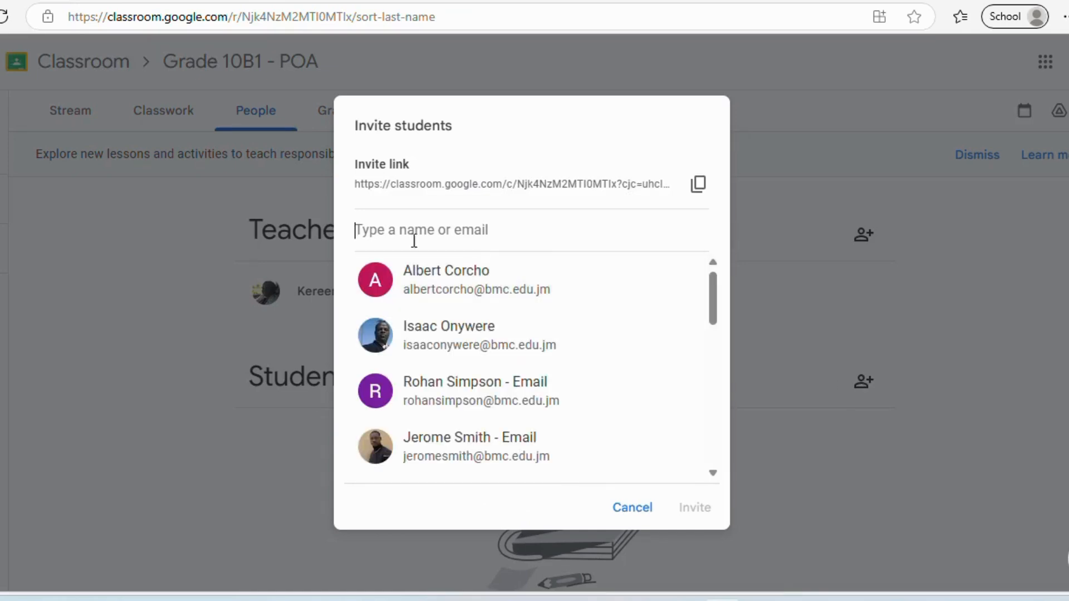
pyautogui.click(631, 508)
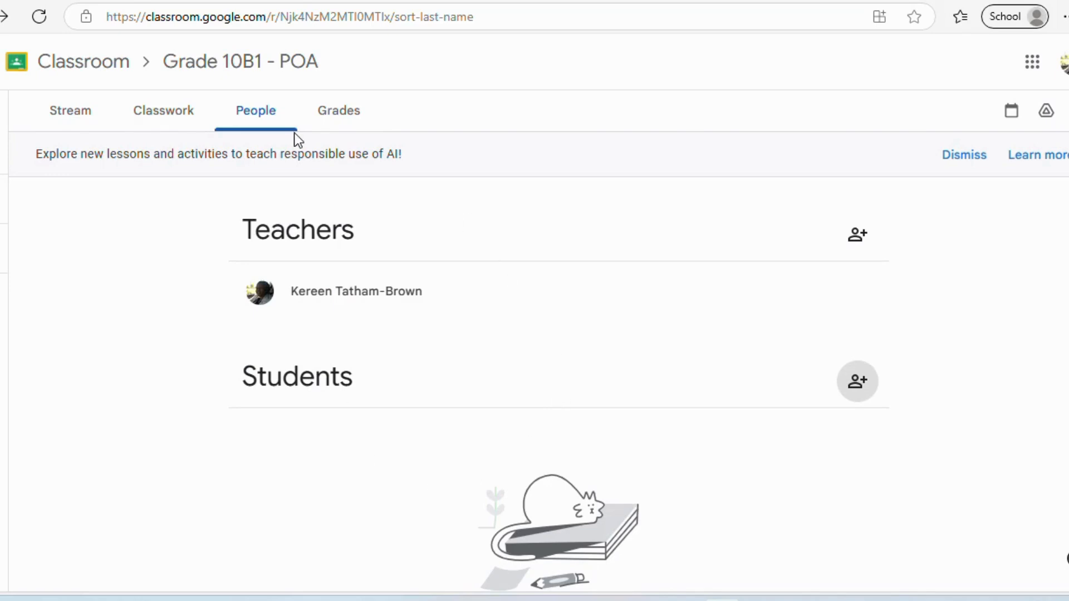
pyautogui.click(80, 113)
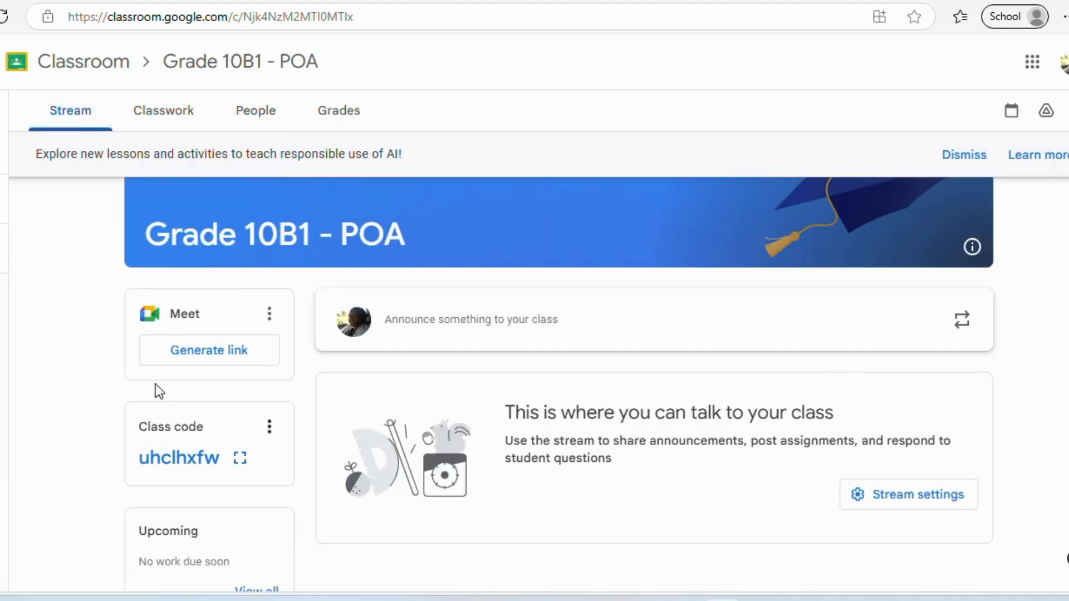
pyautogui.click(269, 428)
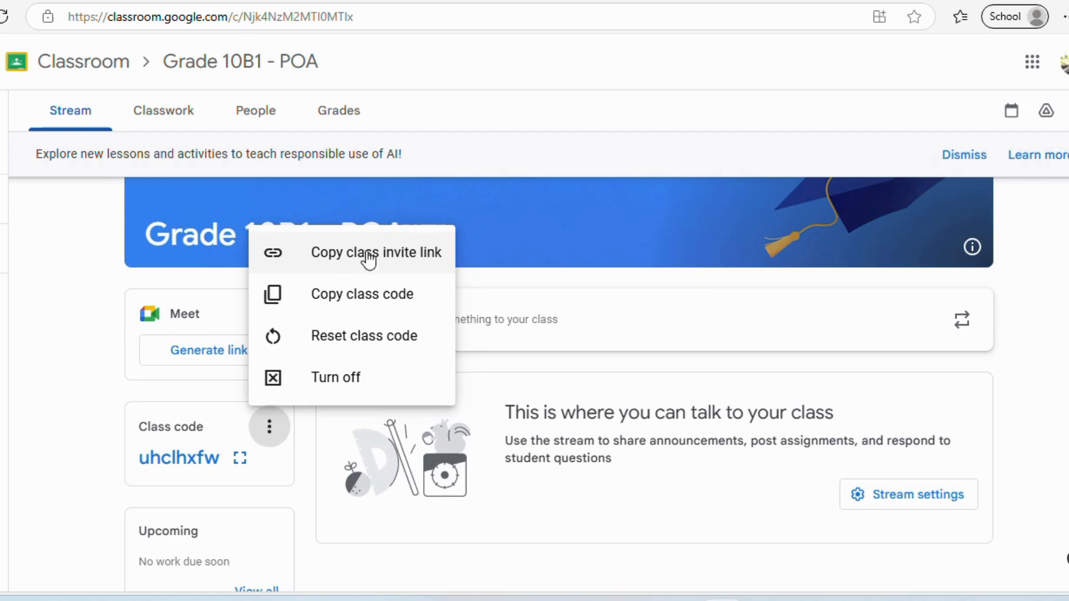
pyautogui.click(401, 255)
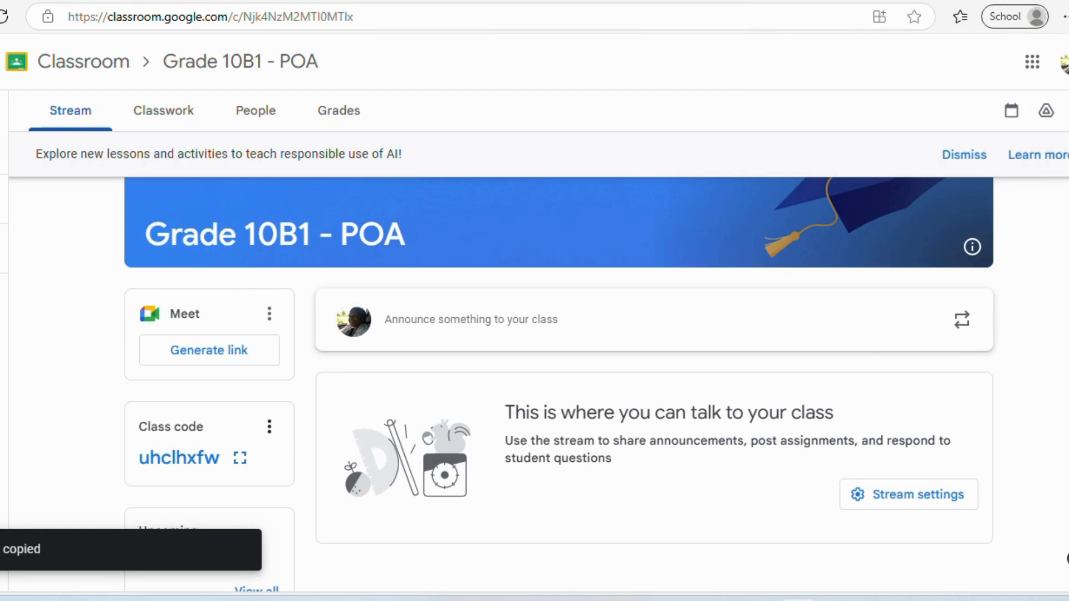
pyautogui.click(138, 1)
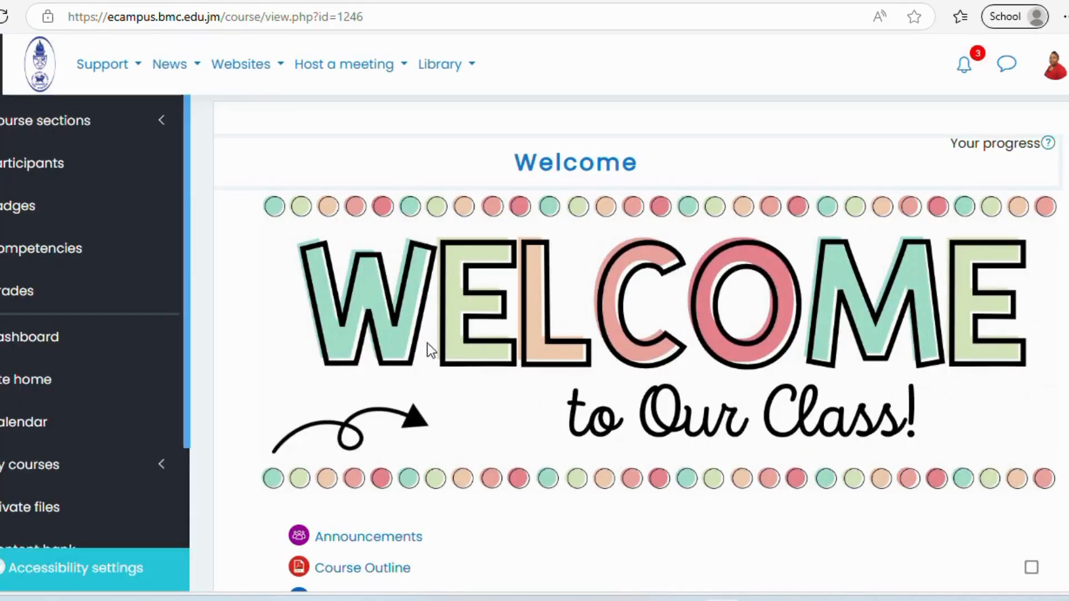
# - Open the Unit 5 Google Classroom forum and scroll through its task details
pyautogui.scroll(-2, 967, 565)
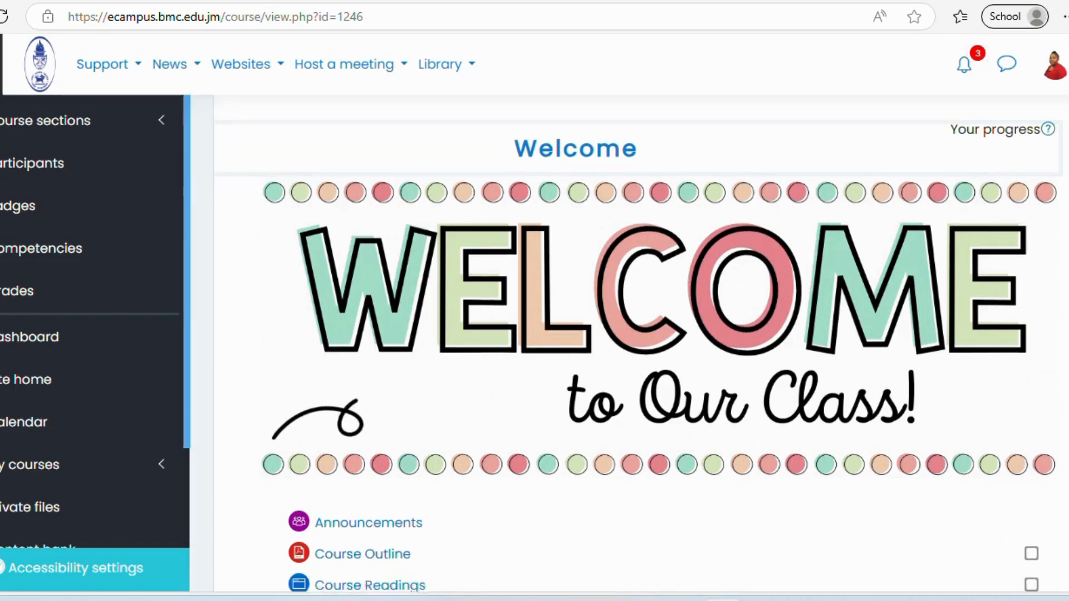
pyautogui.scroll(-12, 641, 343)
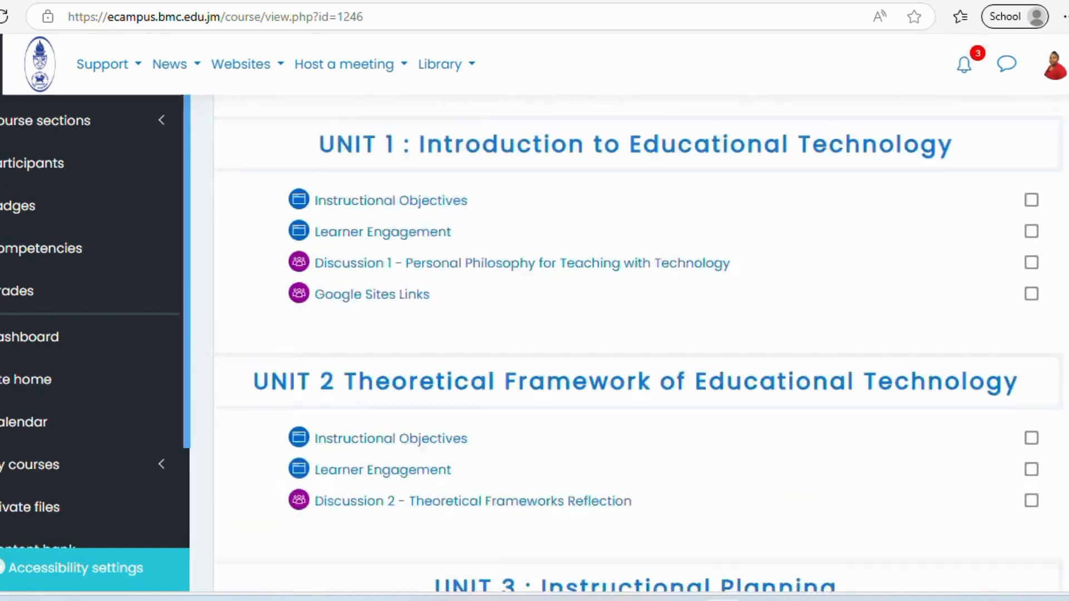
pyautogui.scroll(-6, 640, 342)
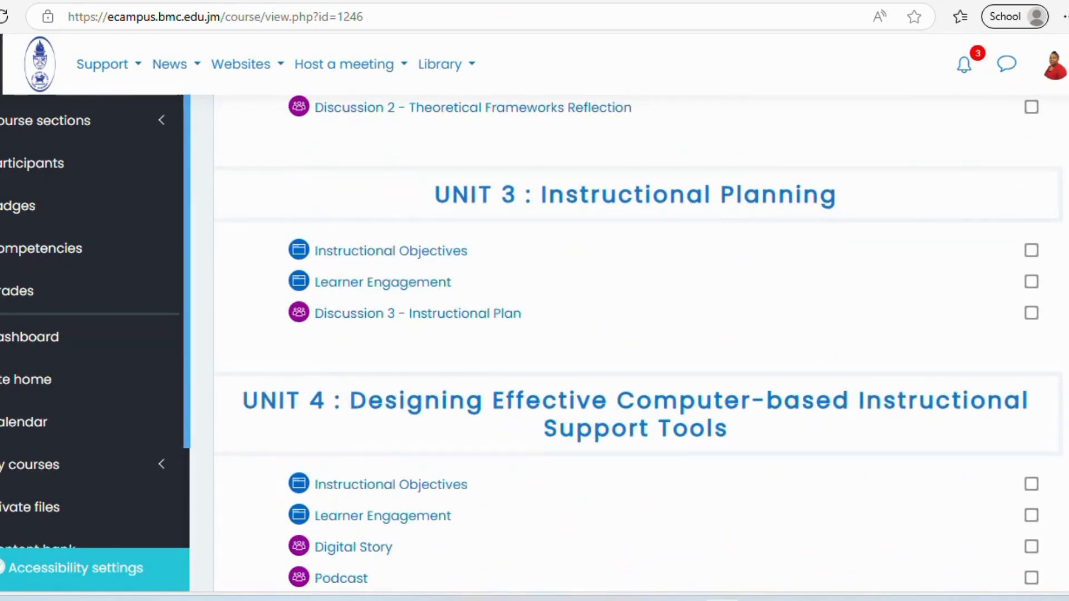
pyautogui.scroll(-9, 640, 342)
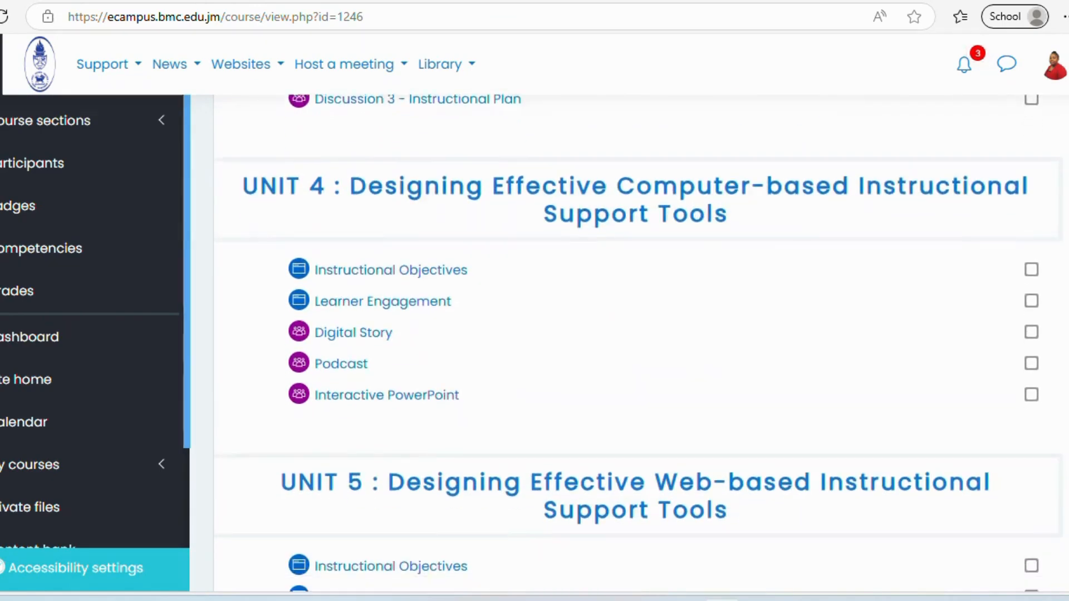
pyautogui.scroll(-2, 641, 343)
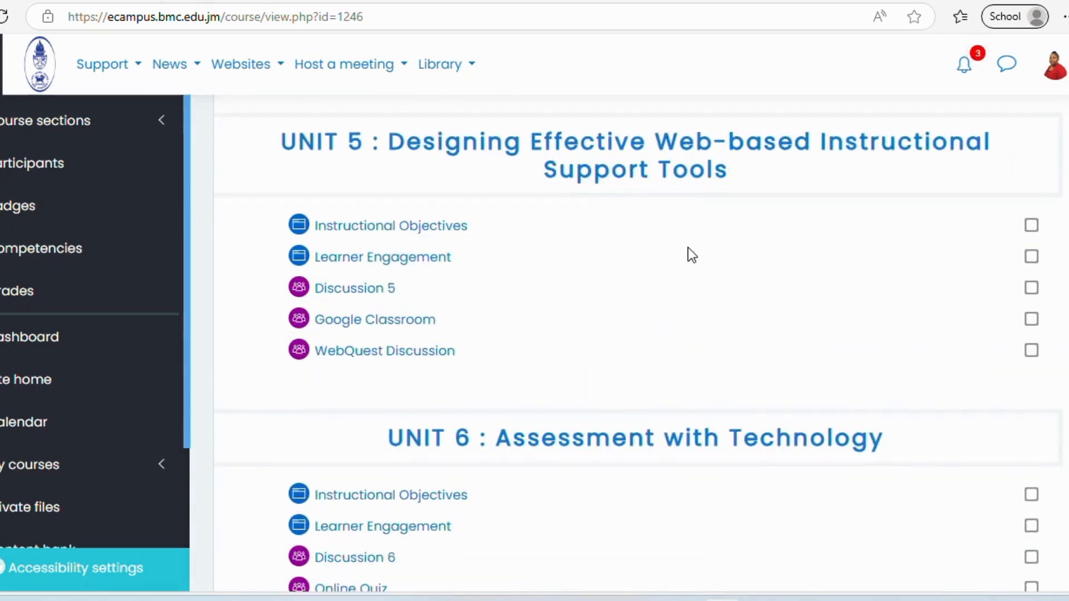
pyautogui.click(374, 323)
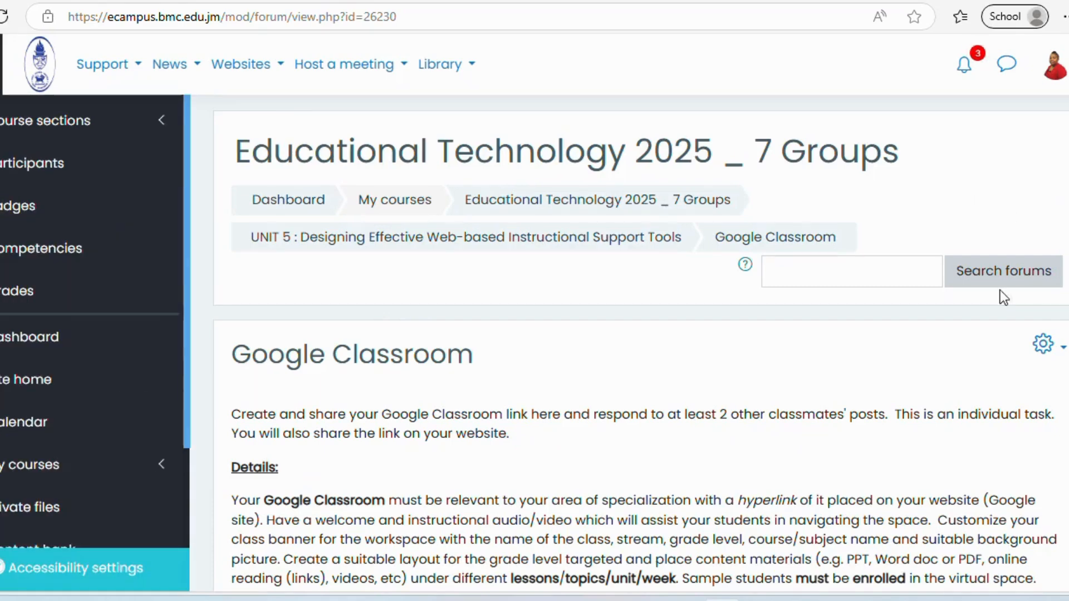
pyautogui.scroll(-5, 641, 342)
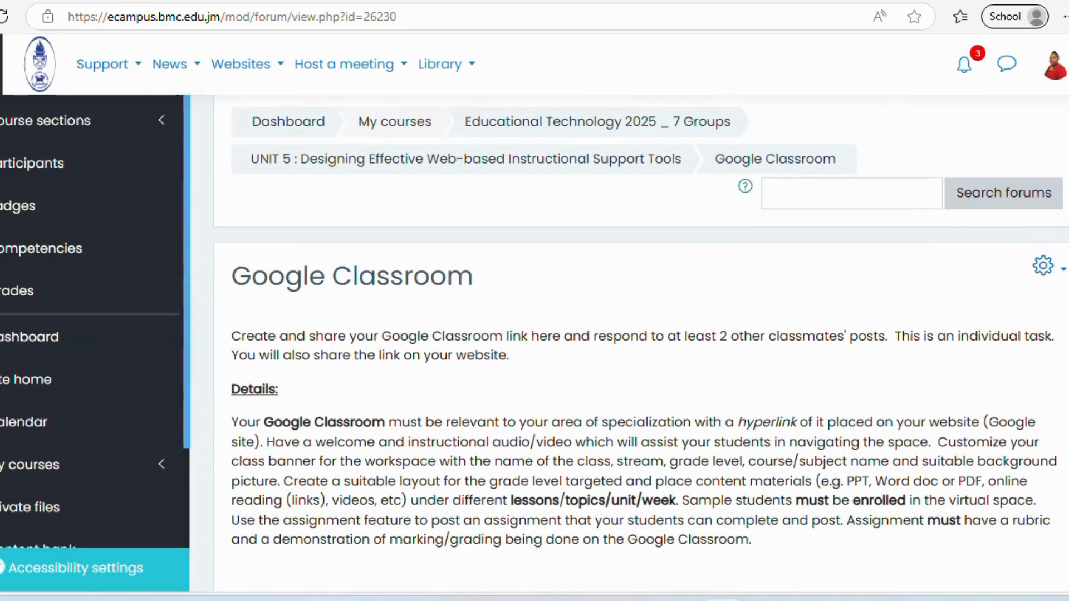
pyautogui.scroll(-4, 933, 456)
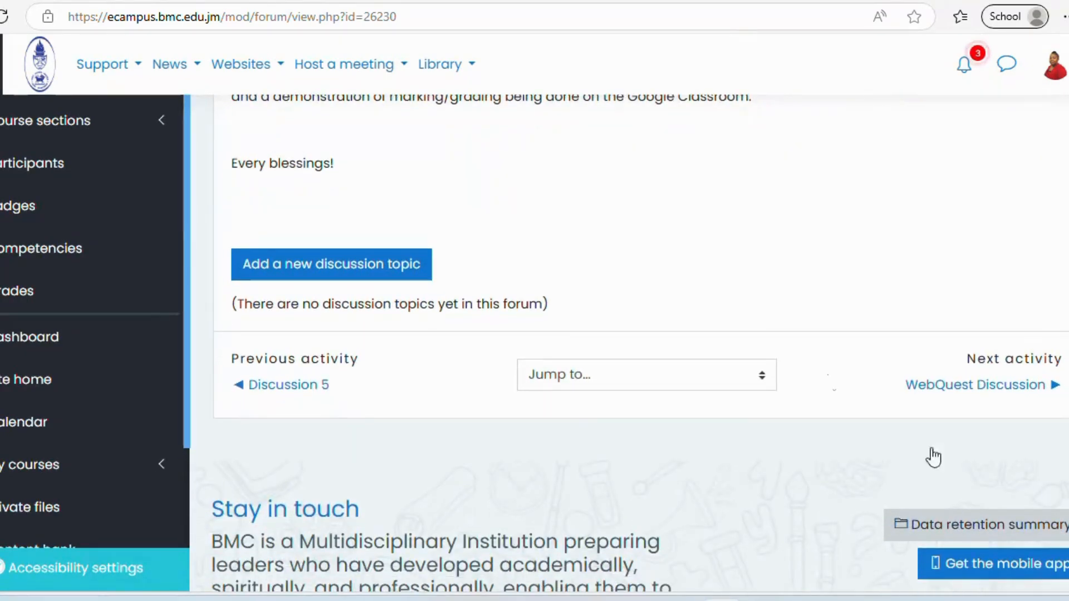
# - Start a new discussion topic with the teacher's full name as the subject
pyautogui.click(347, 268)
pyautogui.click(504, 332)
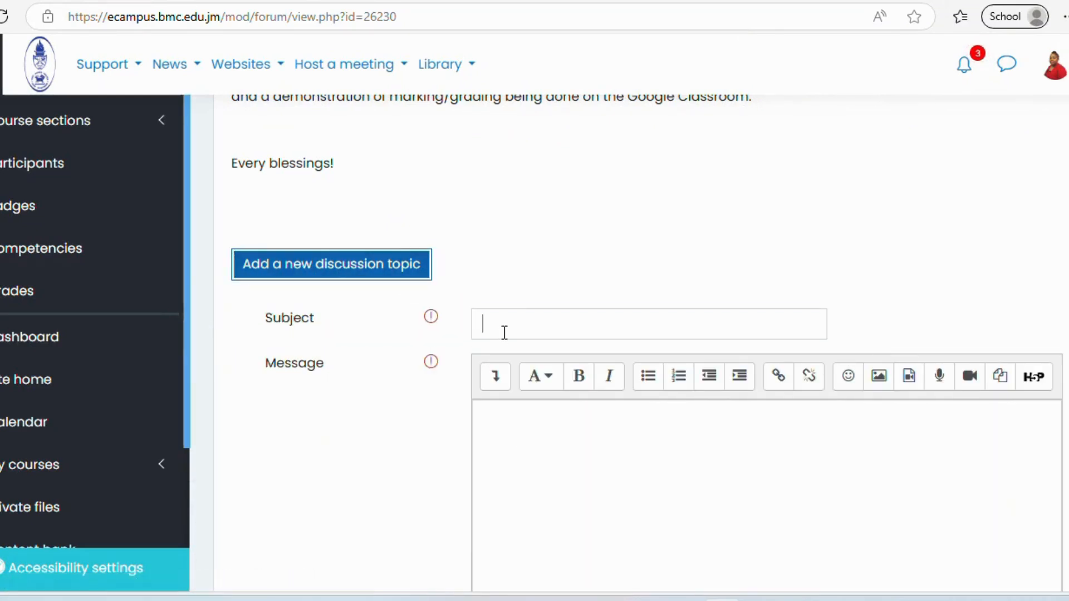
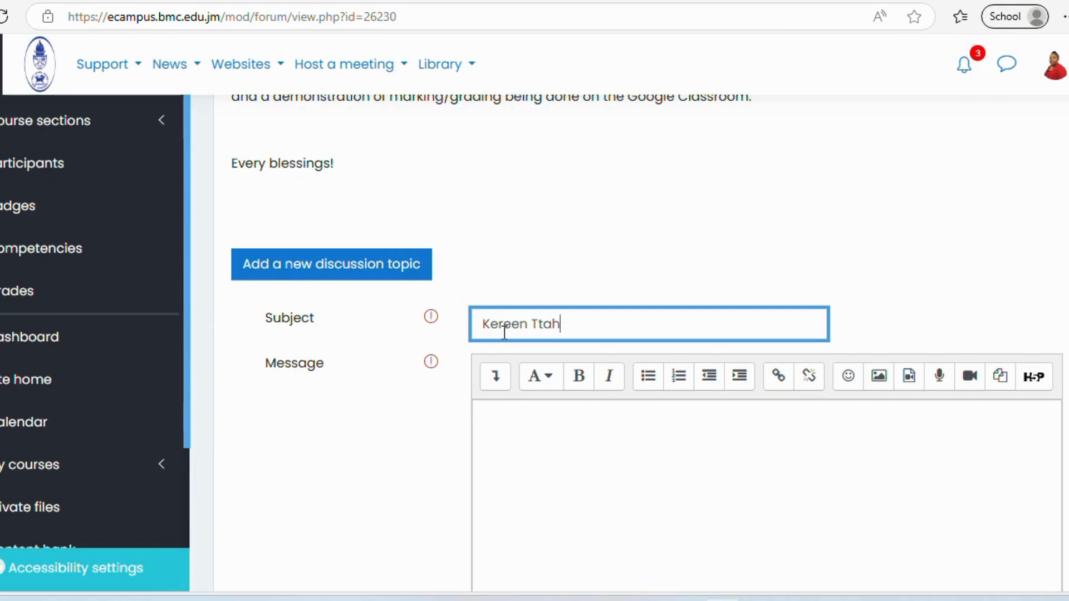
# - Write a message inviting everyone to join the Google Classroom, followed by the pasted class link
pyautogui.click(508, 426)
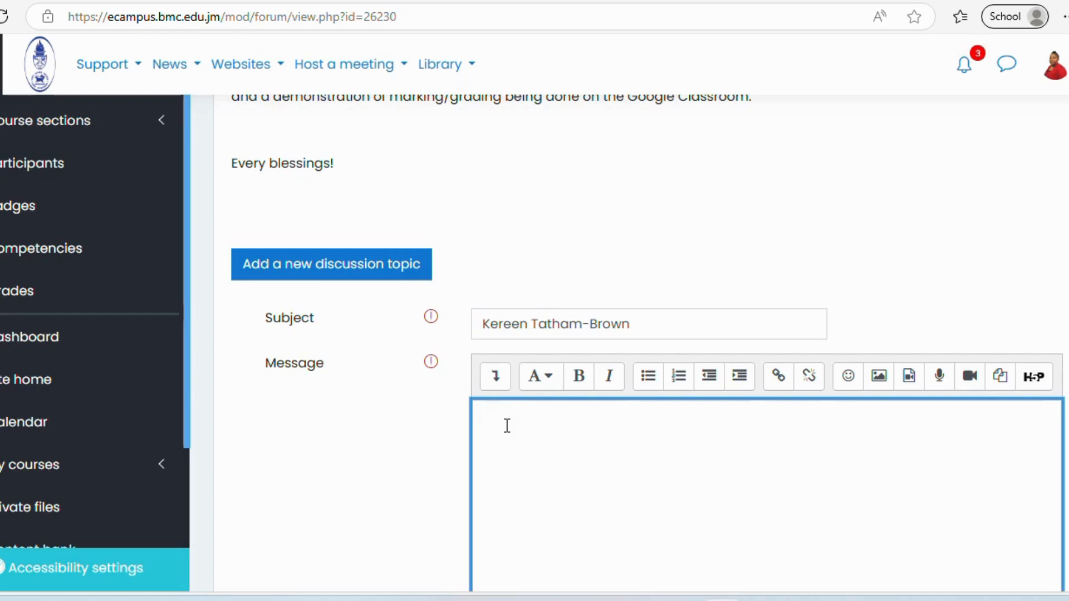
pyautogui.write('Hi everyone,  ')
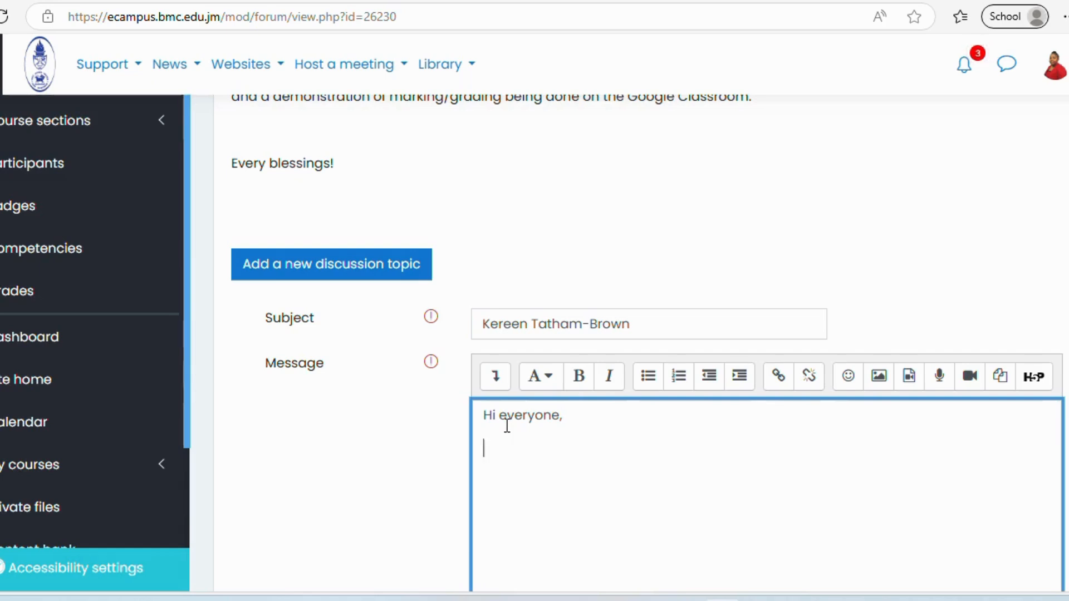
pyautogui.write('Please join m')
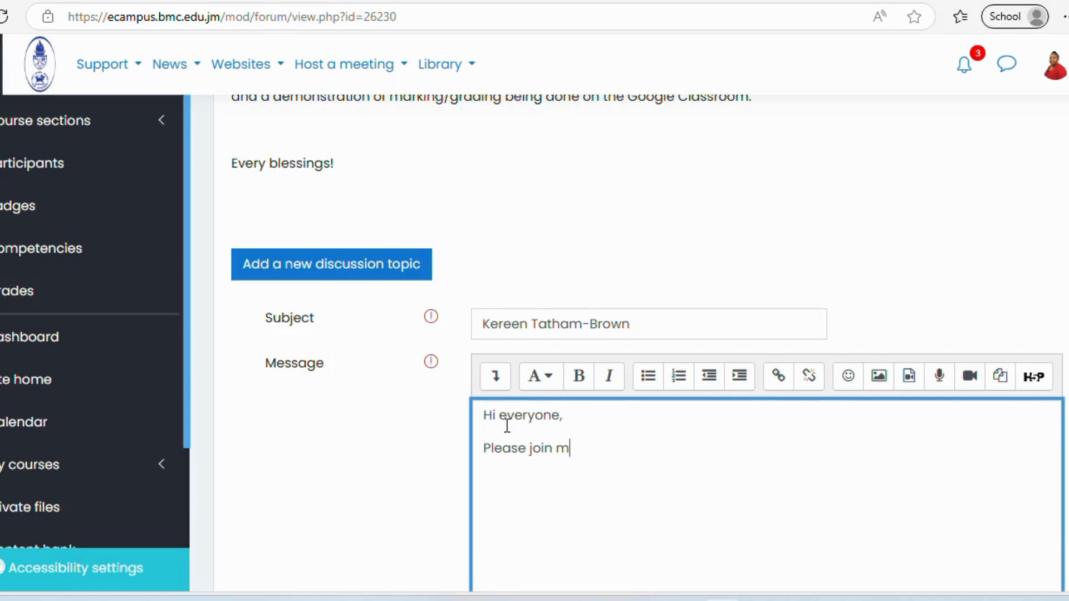
pyautogui.write('y G')
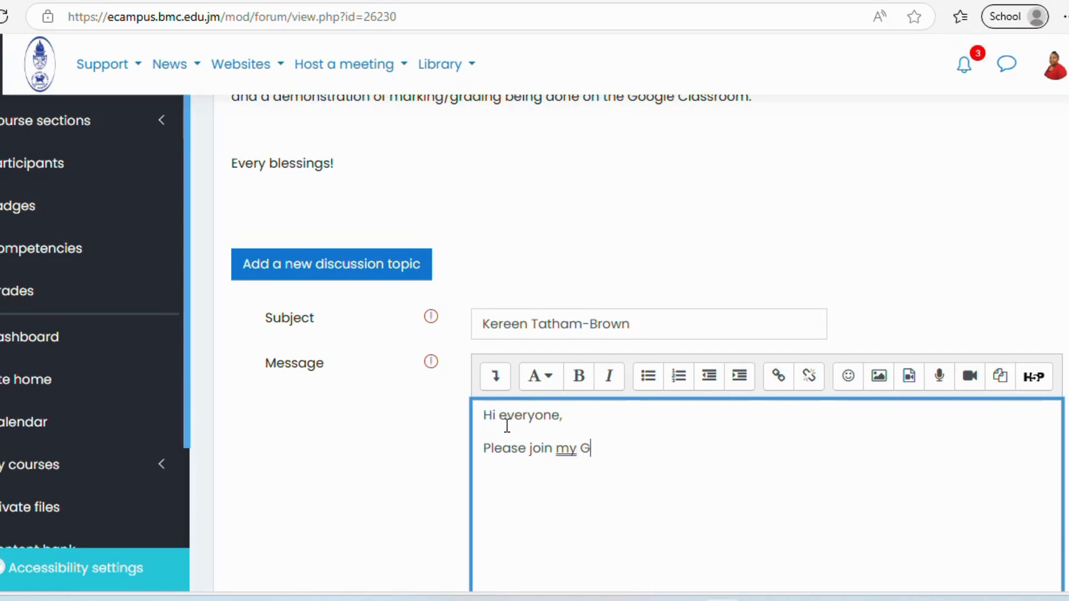
pyautogui.write('oogle ')
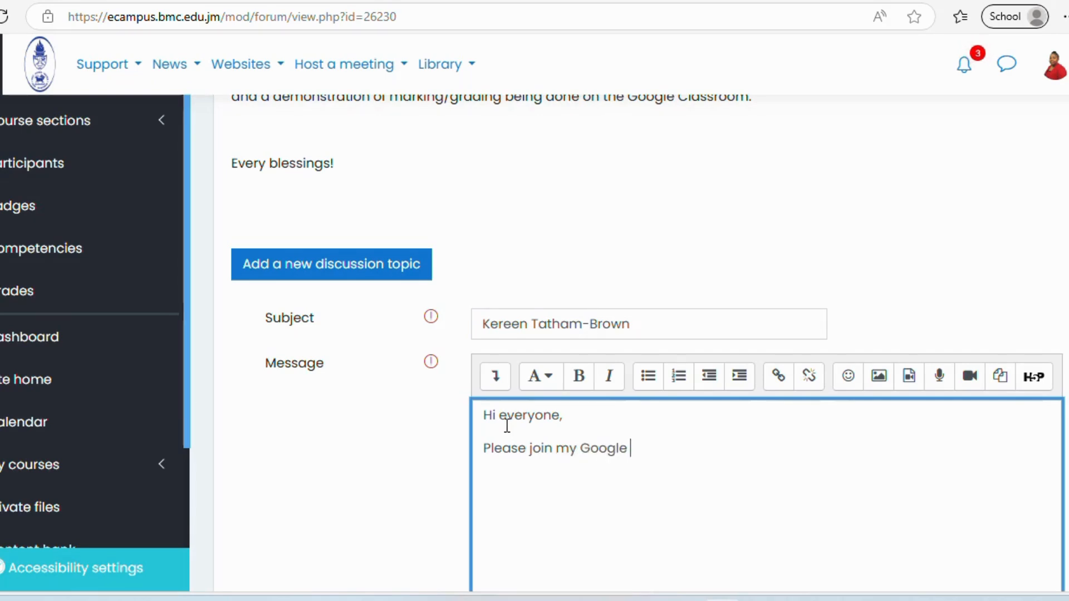
pyautogui.write('Classroom w')
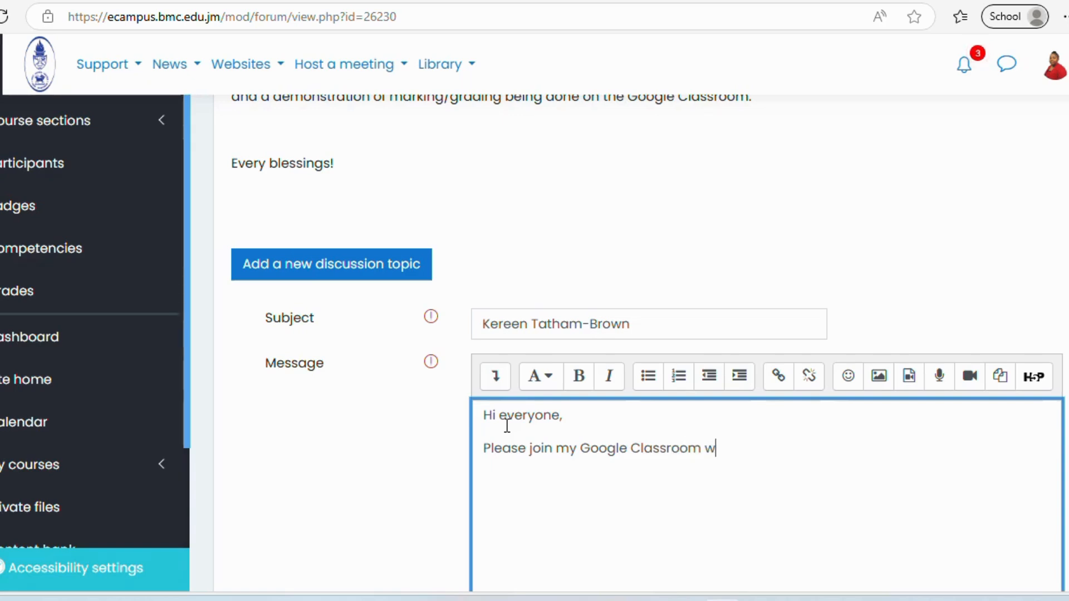
pyautogui.press('BackSpace')
pyautogui.write('by clicking on ')
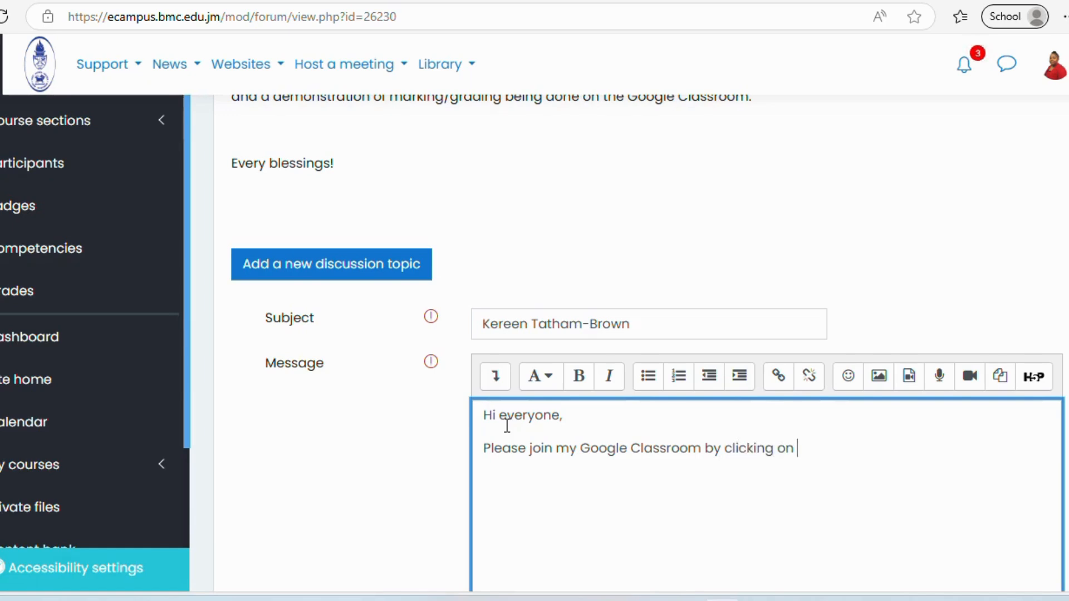
pyautogui.write('the followong ')
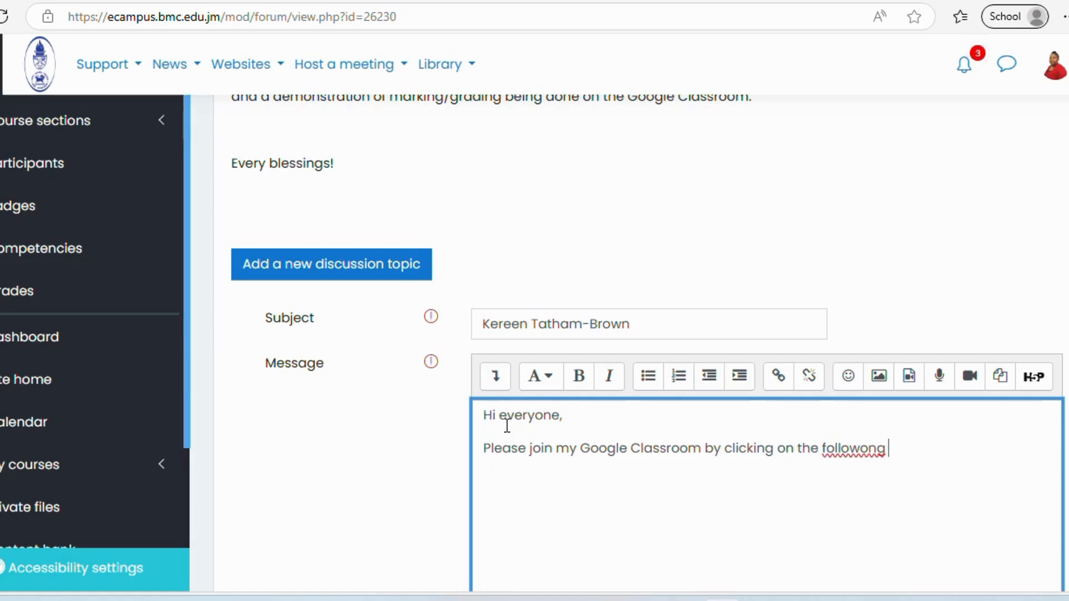
pyautogui.write('link:')
pyautogui.press('Return')
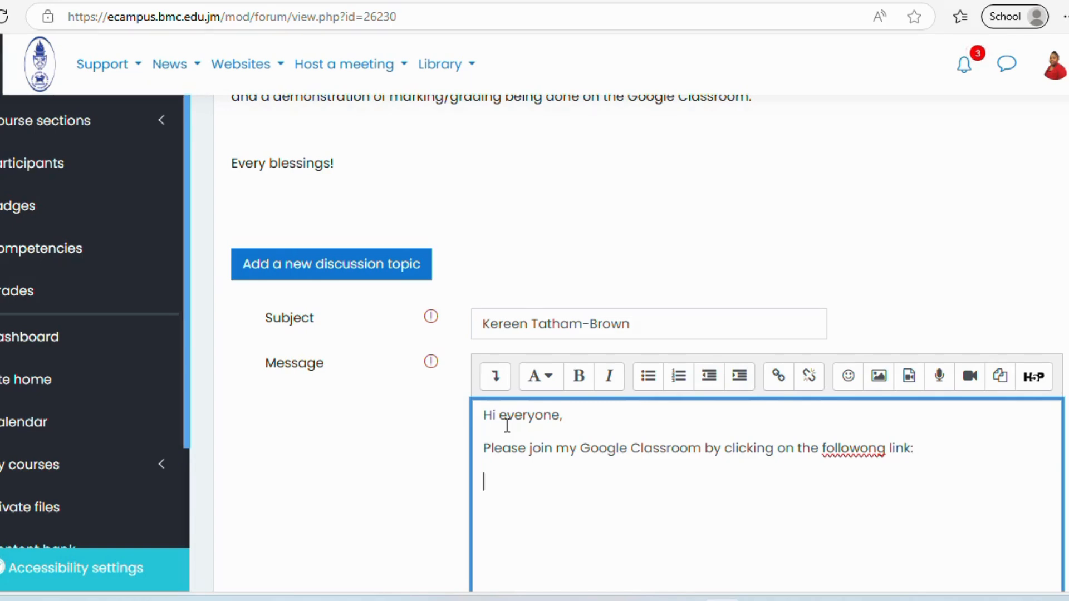
pyautogui.hotkey('ctrl', 'v')
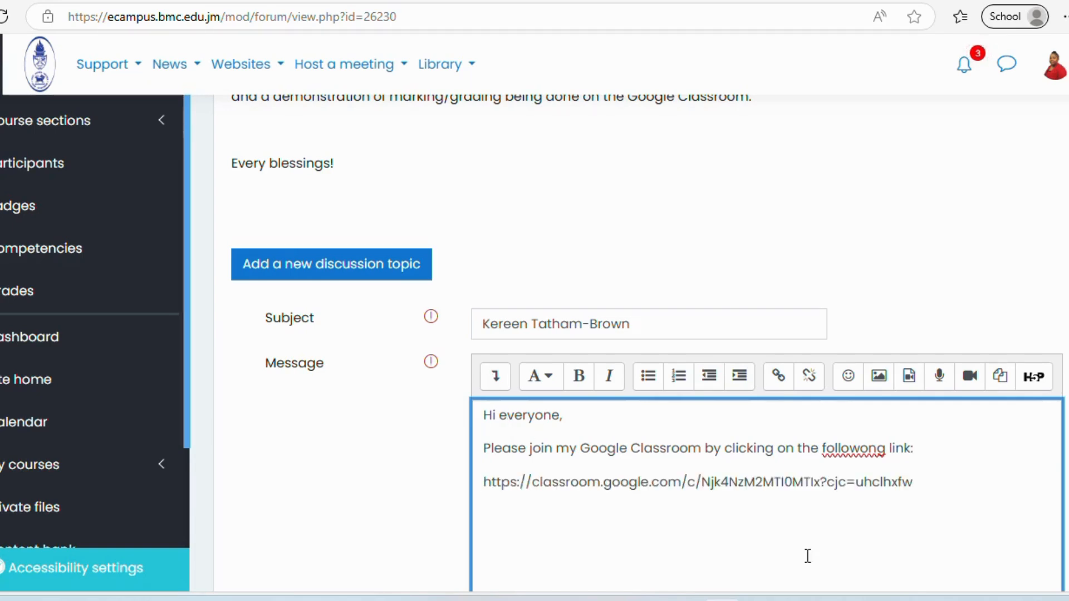
# - Post the discussion to the forum and open a new browser tab
pyautogui.scroll(-3, 640, 334)
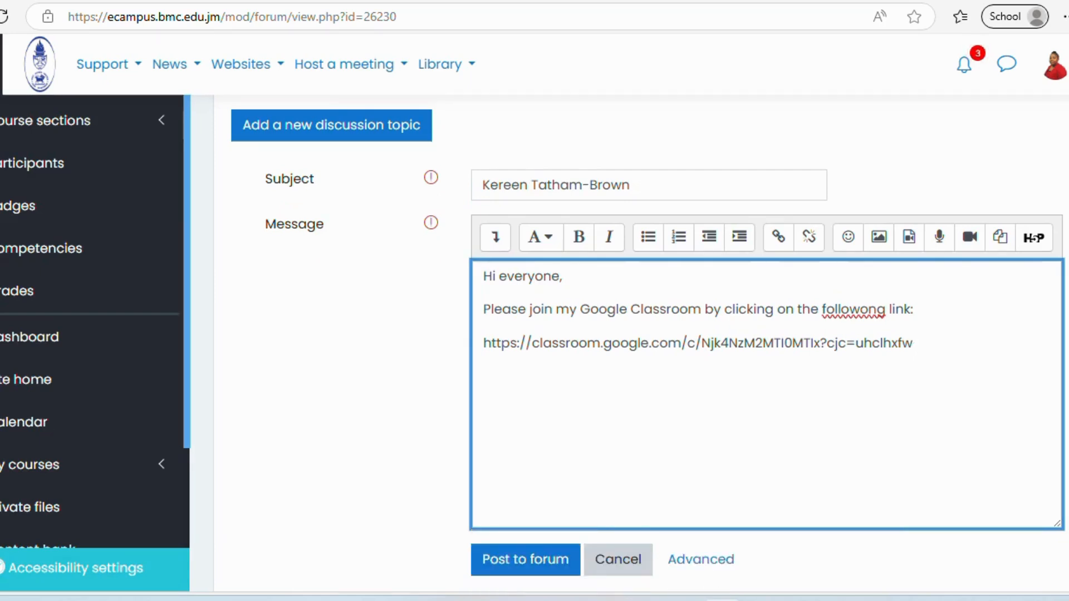
pyautogui.click(534, 559)
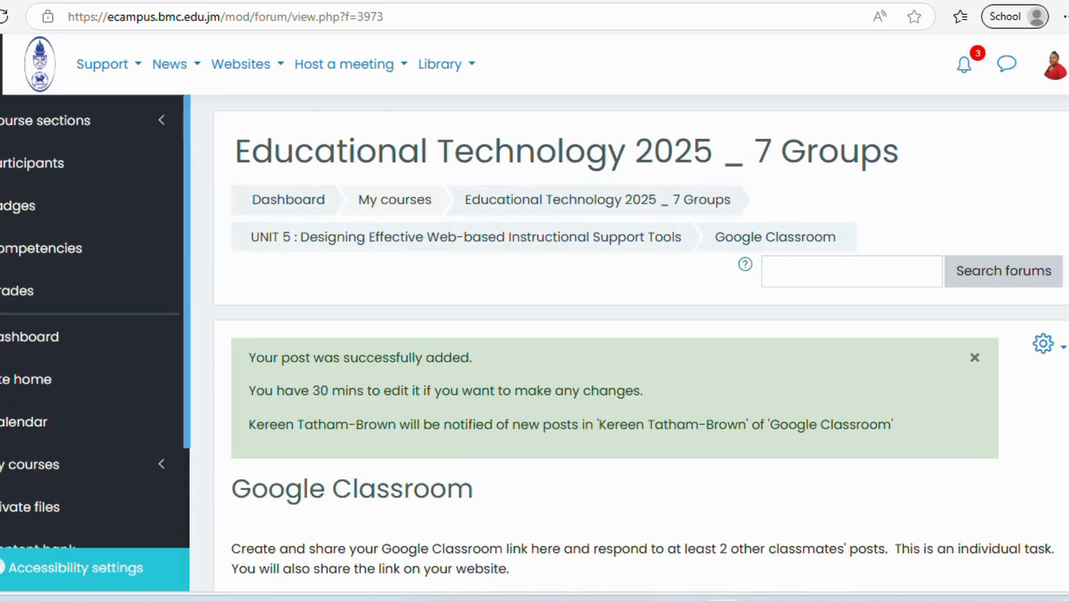
pyautogui.scroll(-10, 620, 290)
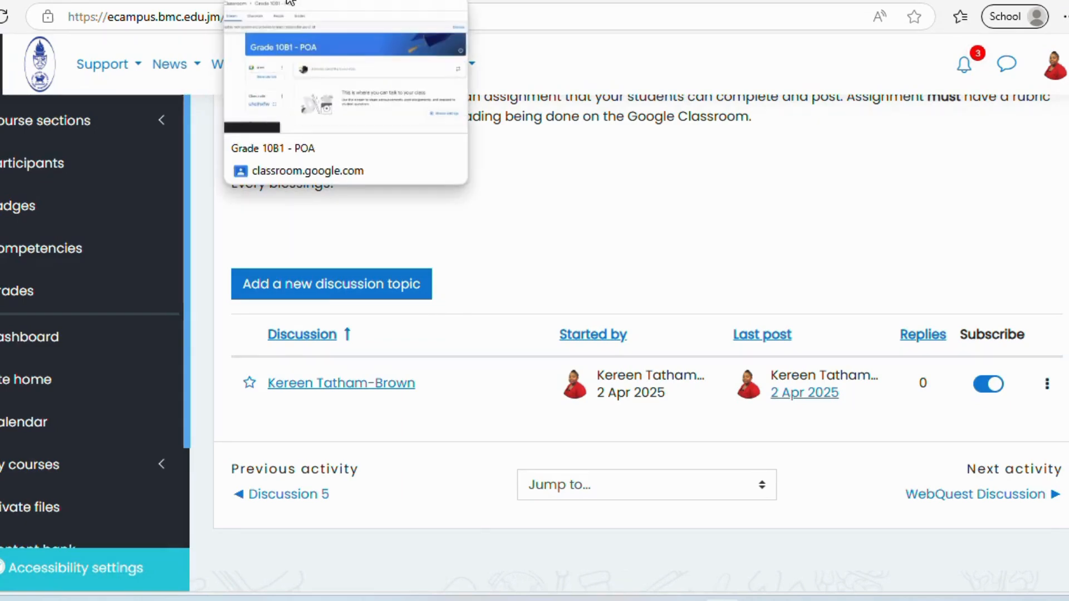
pyautogui.click(289, 2)
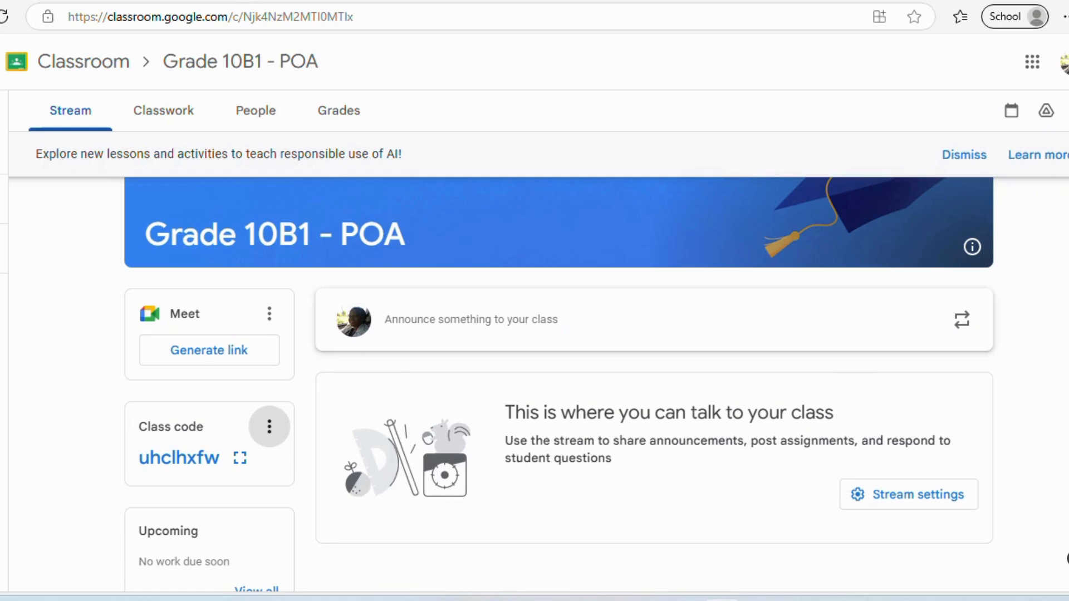
pyautogui.hotkey('ctrl', 't')
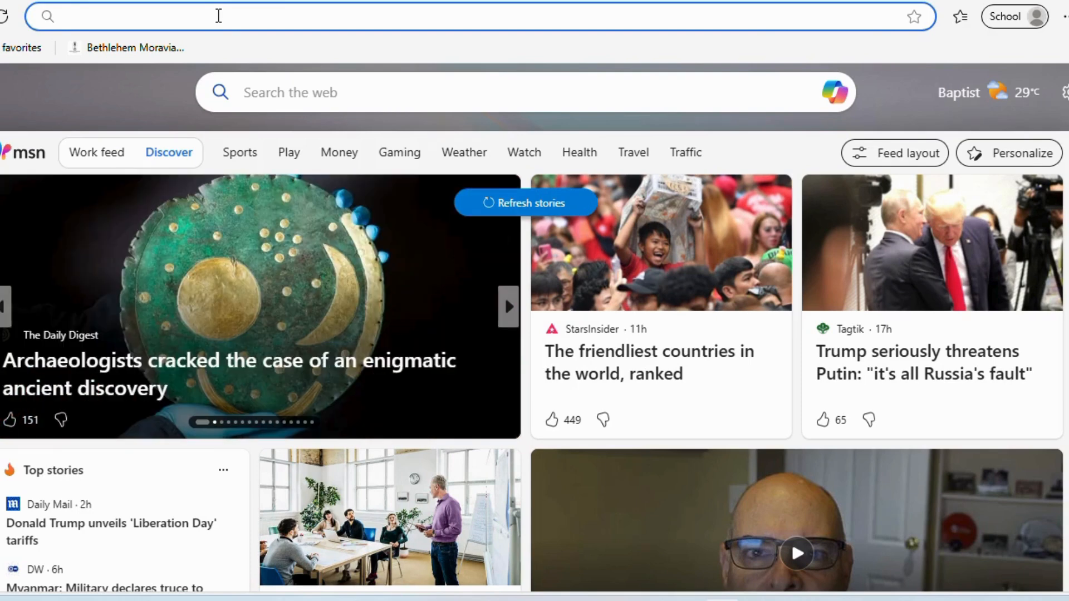
# - Go to sites.google.com and open the Educational Technology 2025 class site for editing
pyautogui.click(219, 15)
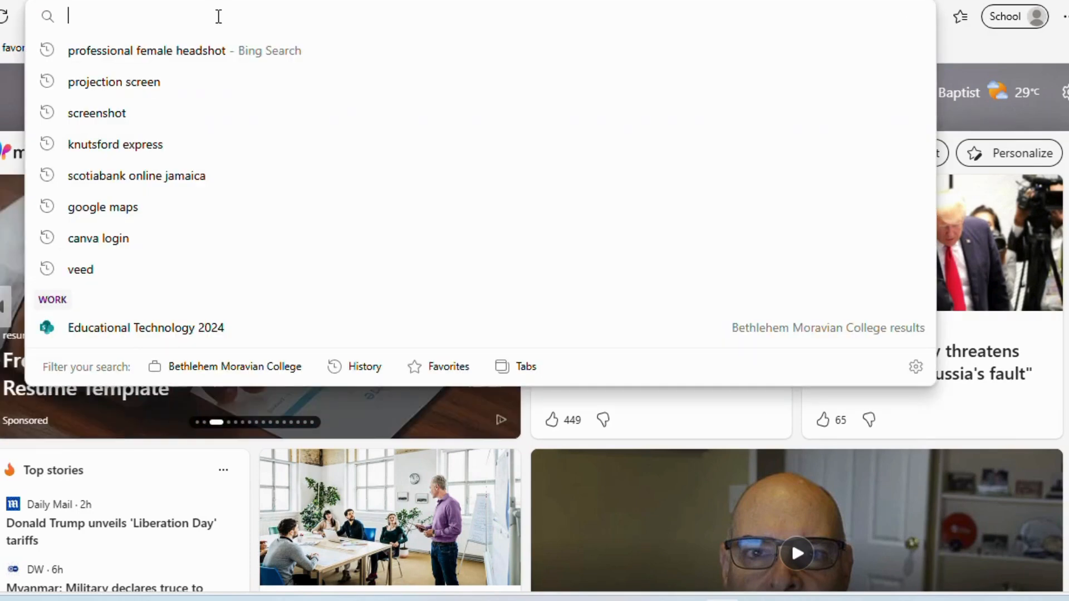
pyautogui.write('sites.')
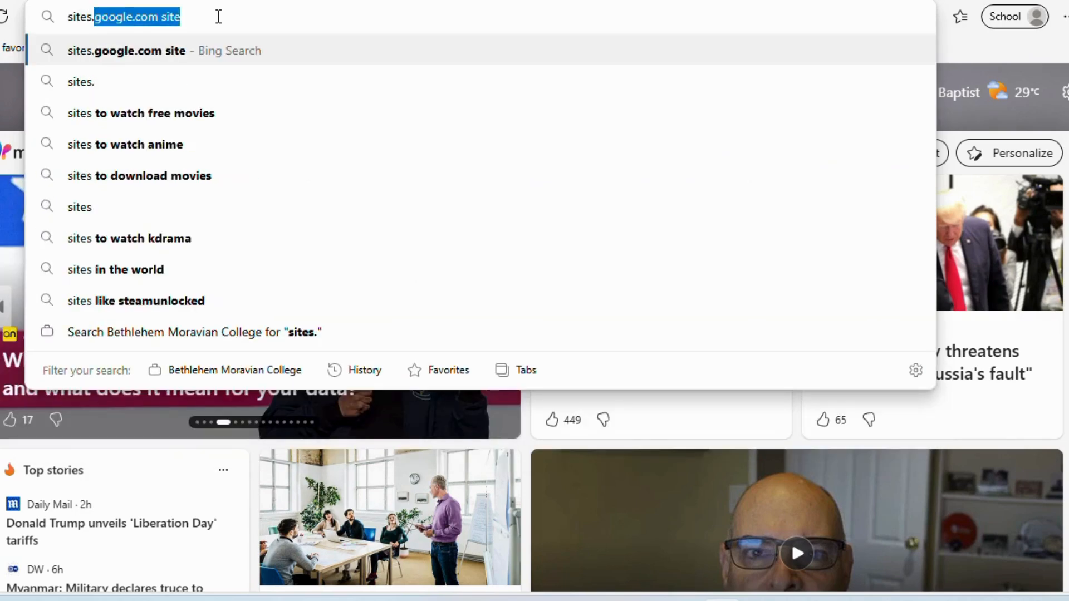
pyautogui.write('google')
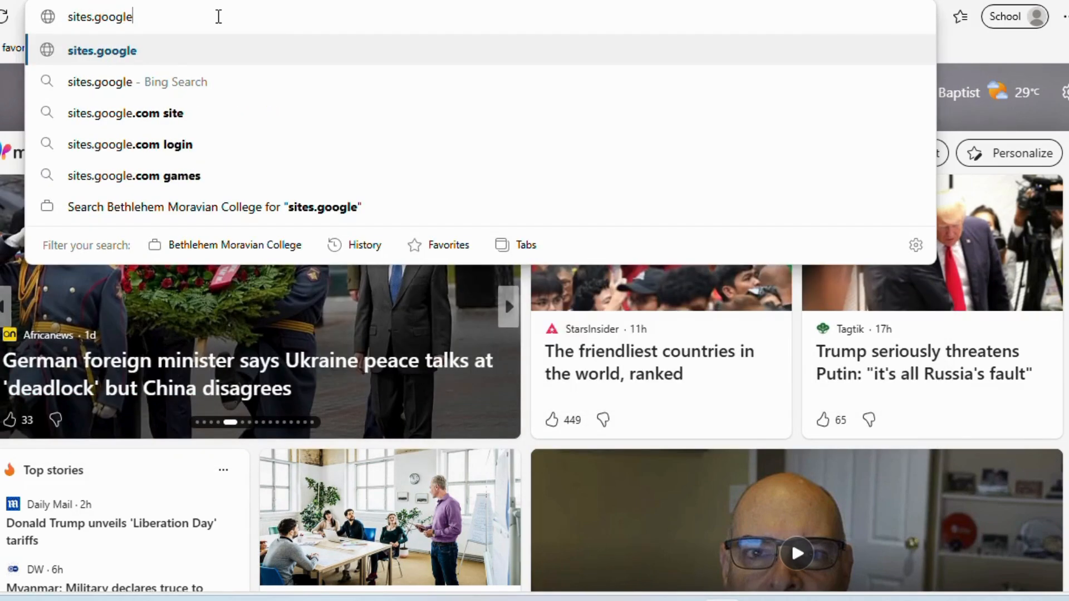
pyautogui.write('.com')
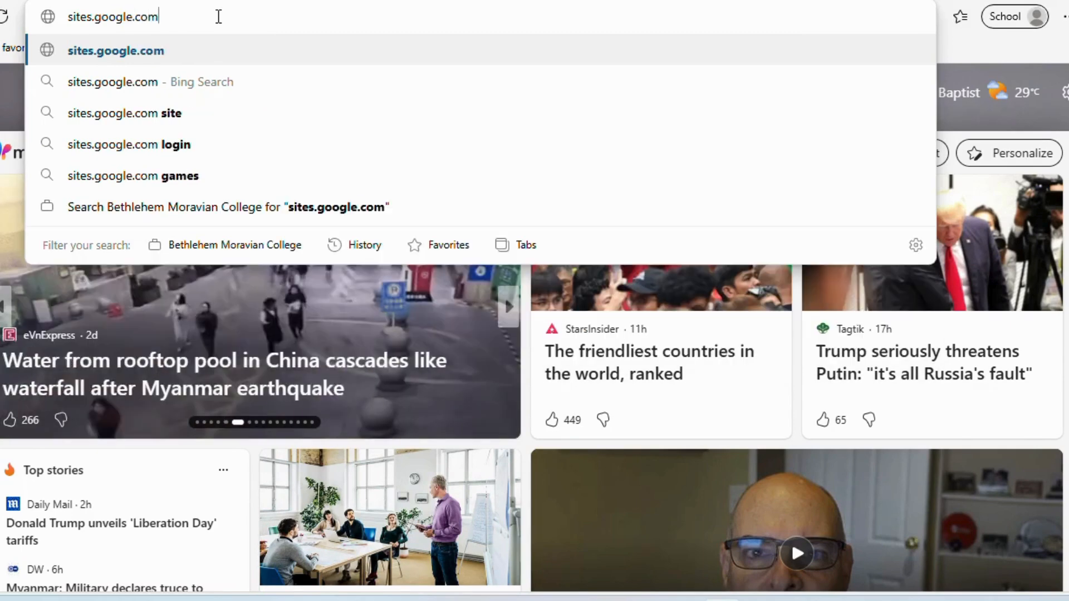
pyautogui.press('Return')
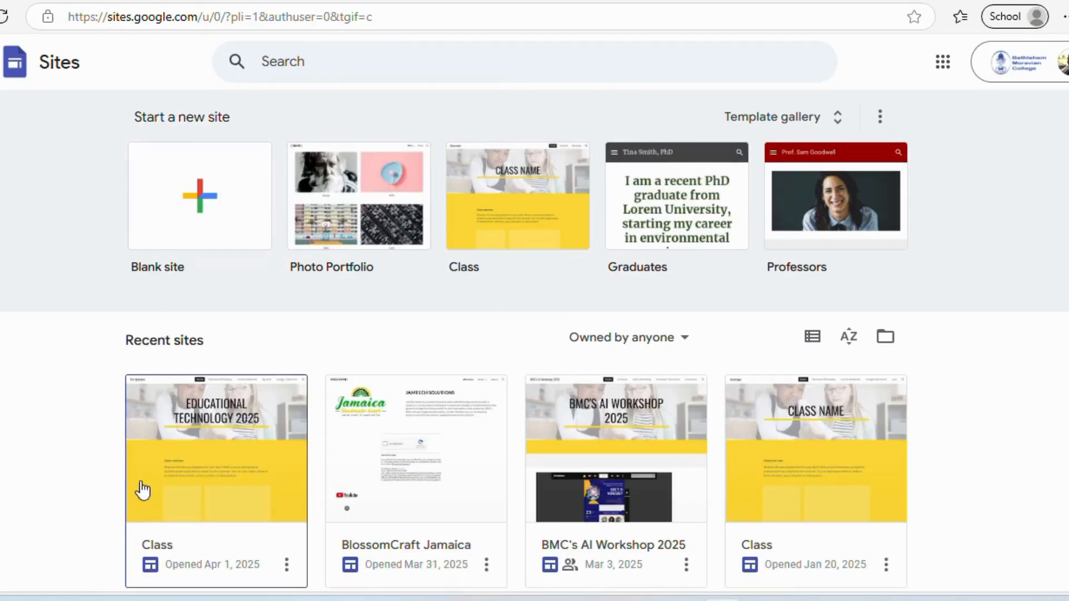
pyautogui.click(234, 442)
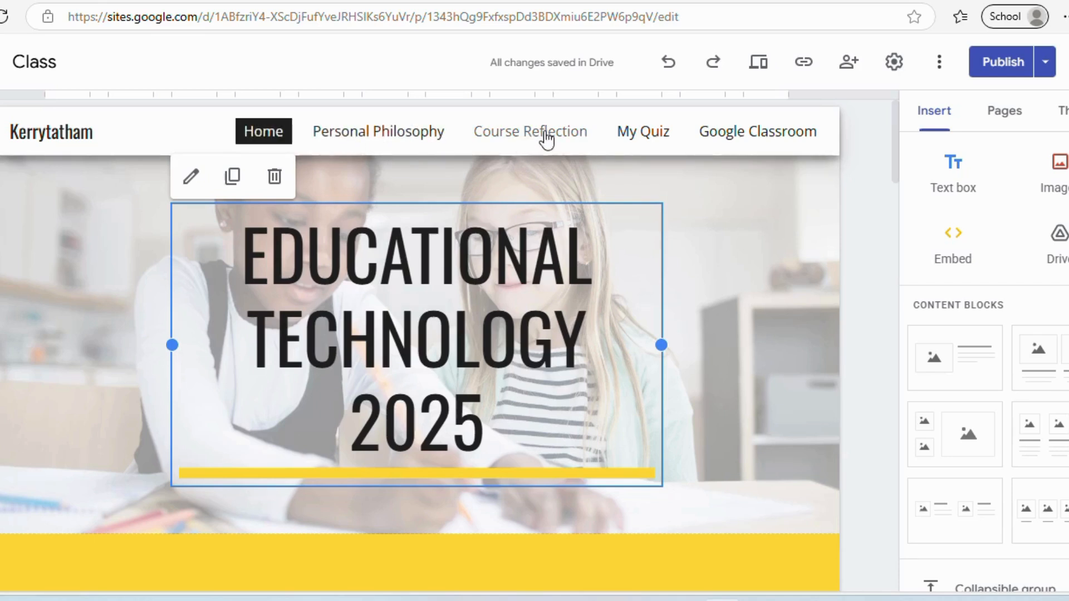
# - On the site's Google Classroom page, delete the old Classroom Link text box
pyautogui.click(755, 139)
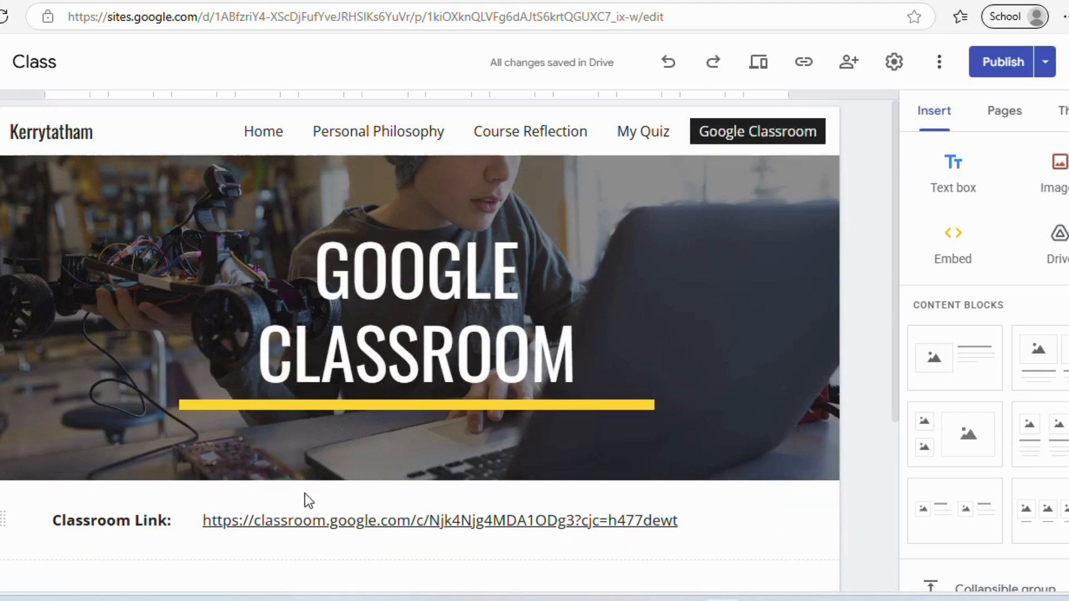
pyautogui.click(202, 503)
pyautogui.press('Delete')
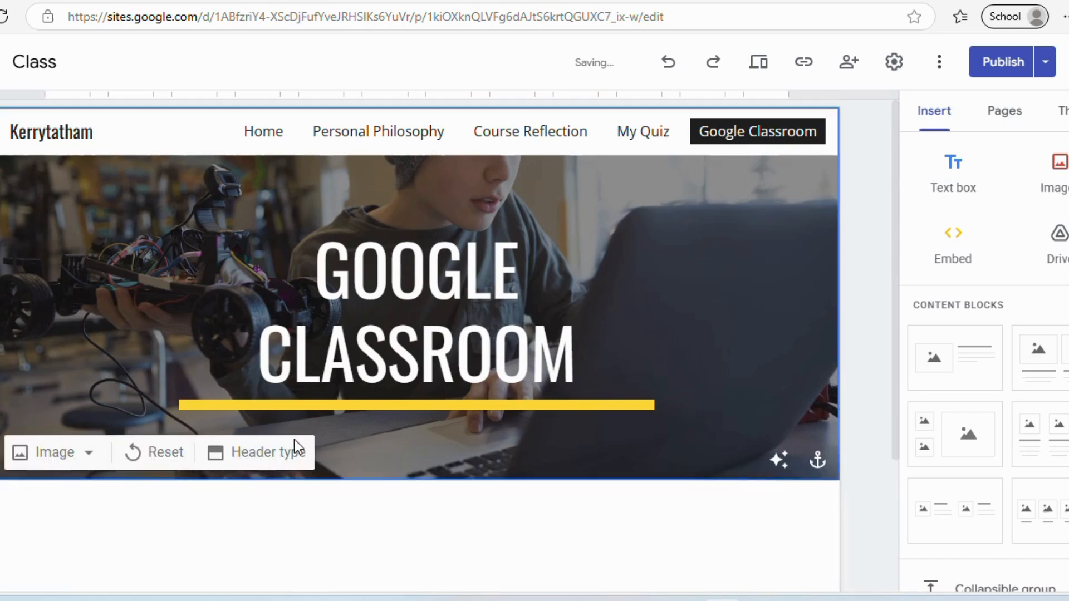
# - Add a text box reading 'Class Link:' with the pasted class link, and bold the label
pyautogui.click(954, 173)
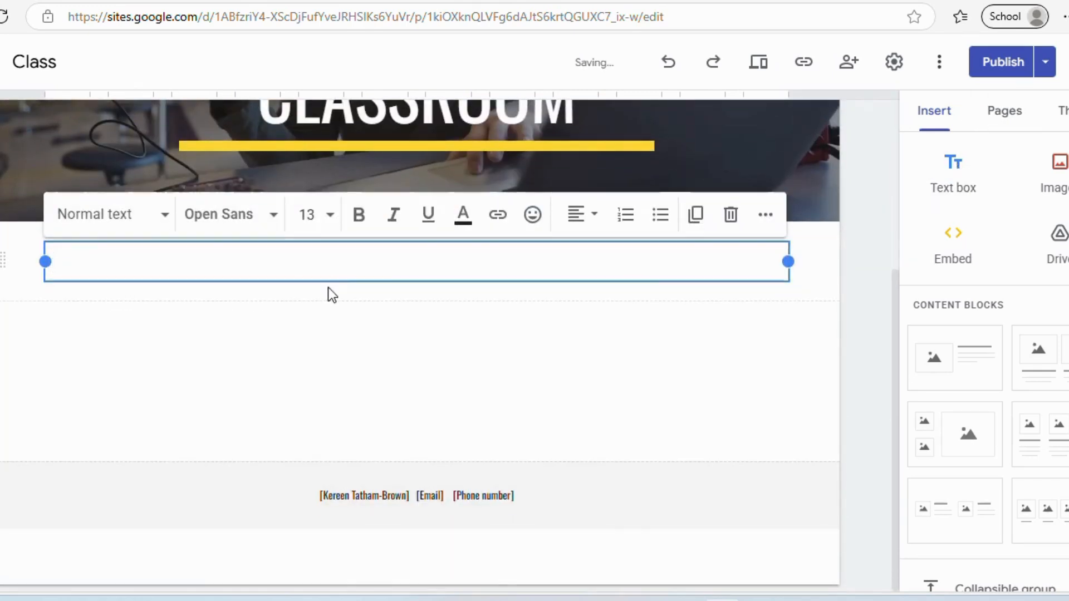
pyautogui.write('ClassLink:')
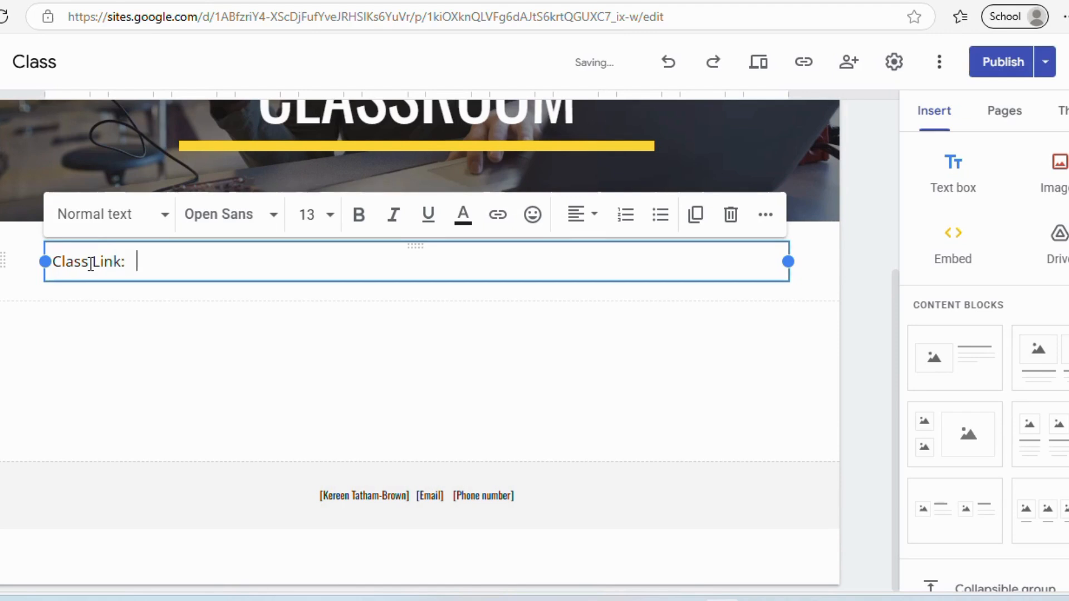
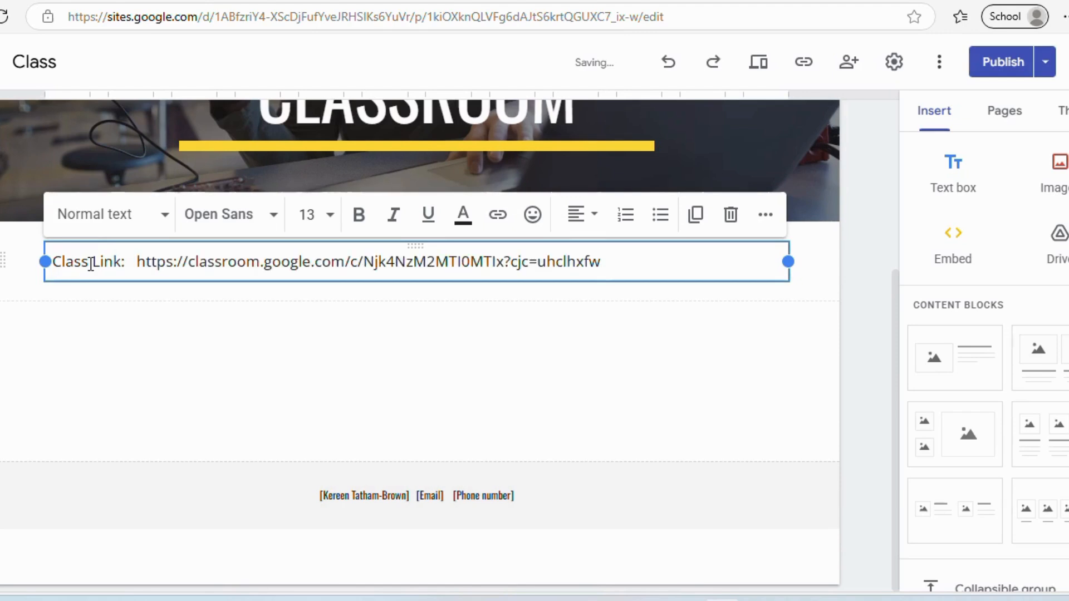
pyautogui.click(90, 262)
pyautogui.press('End')
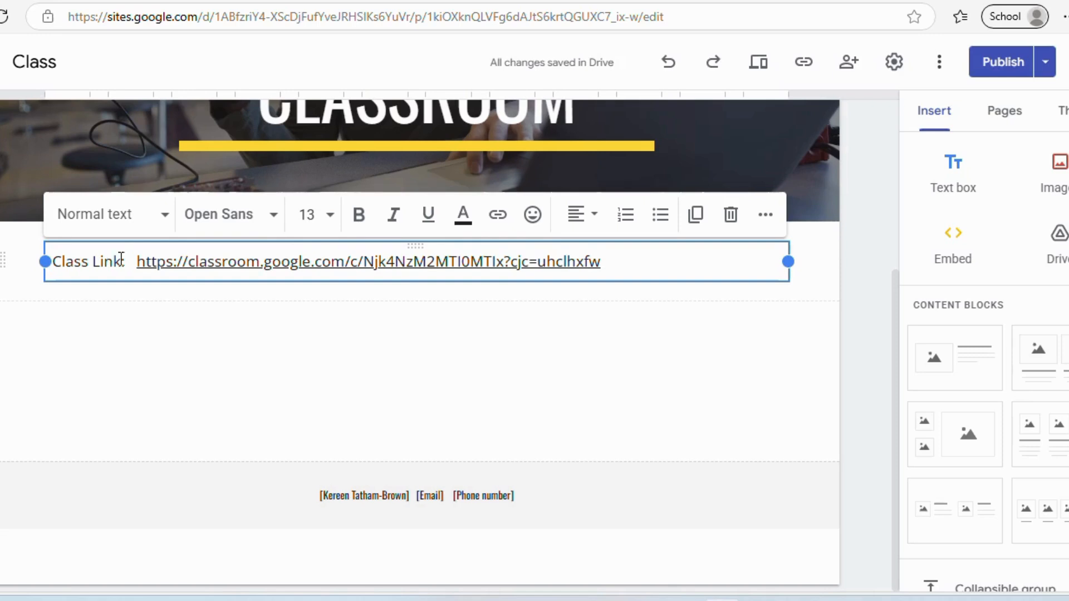
pyautogui.moveTo(126, 261); pyautogui.dragTo(50, 263)
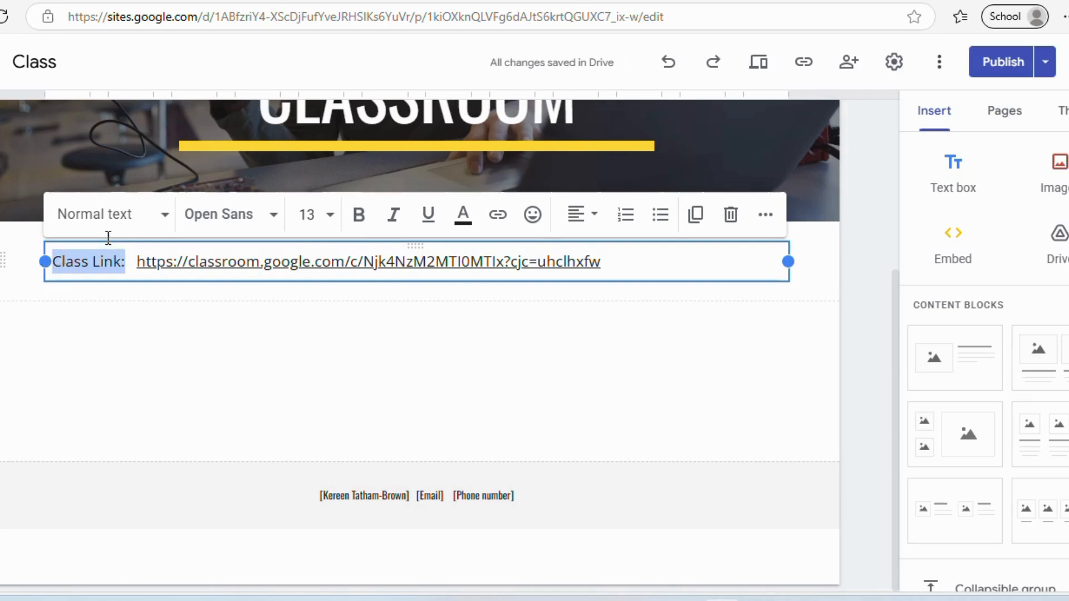
pyautogui.click(357, 216)
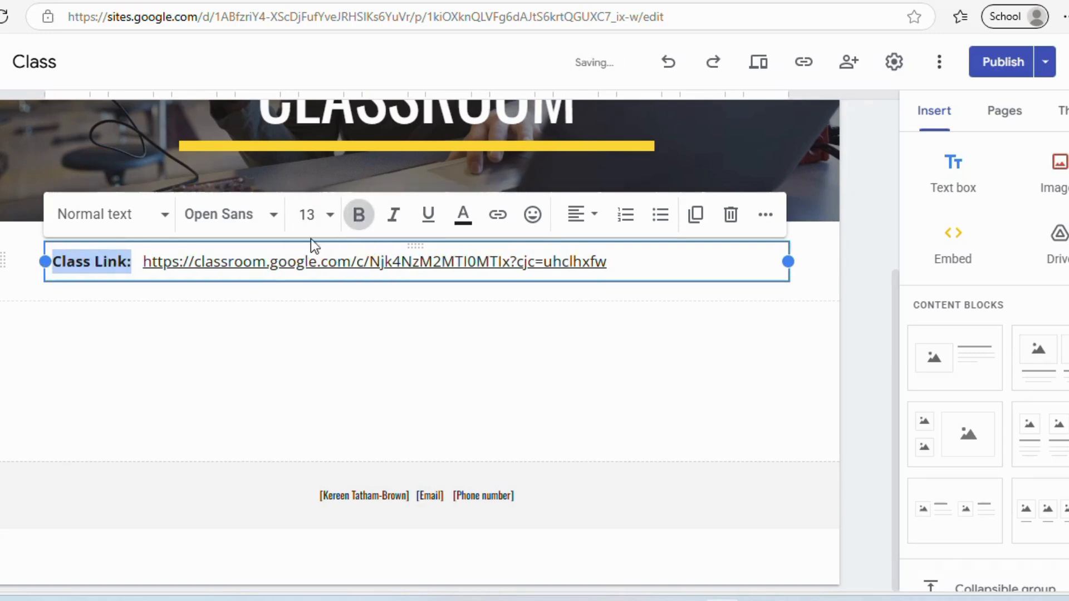
# - Compare the draft with the currently published version, then publish the Class site
pyautogui.click(1002, 63)
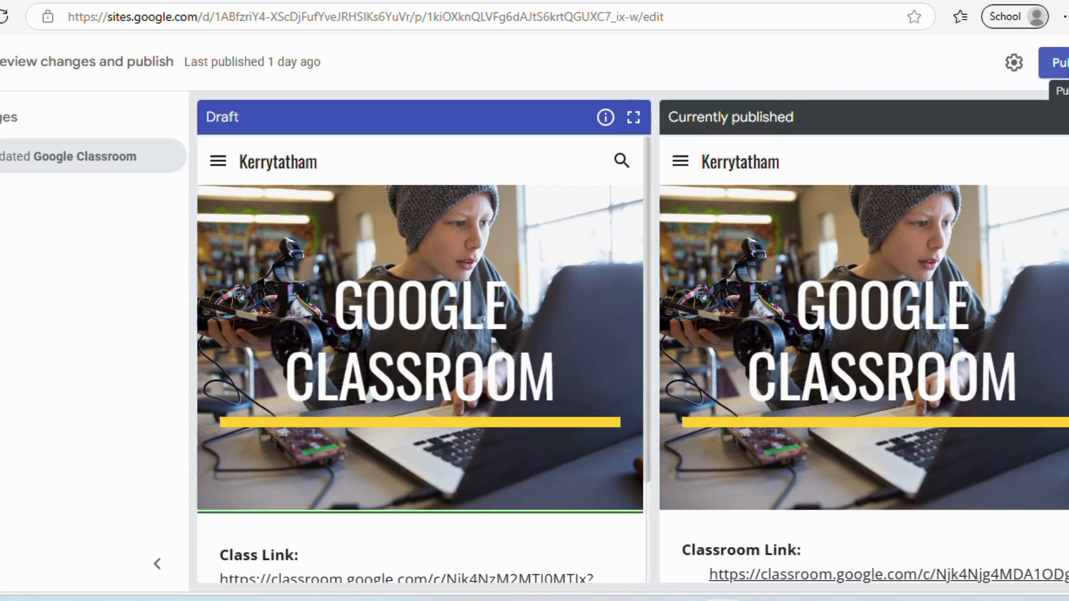
pyautogui.click(1054, 62)
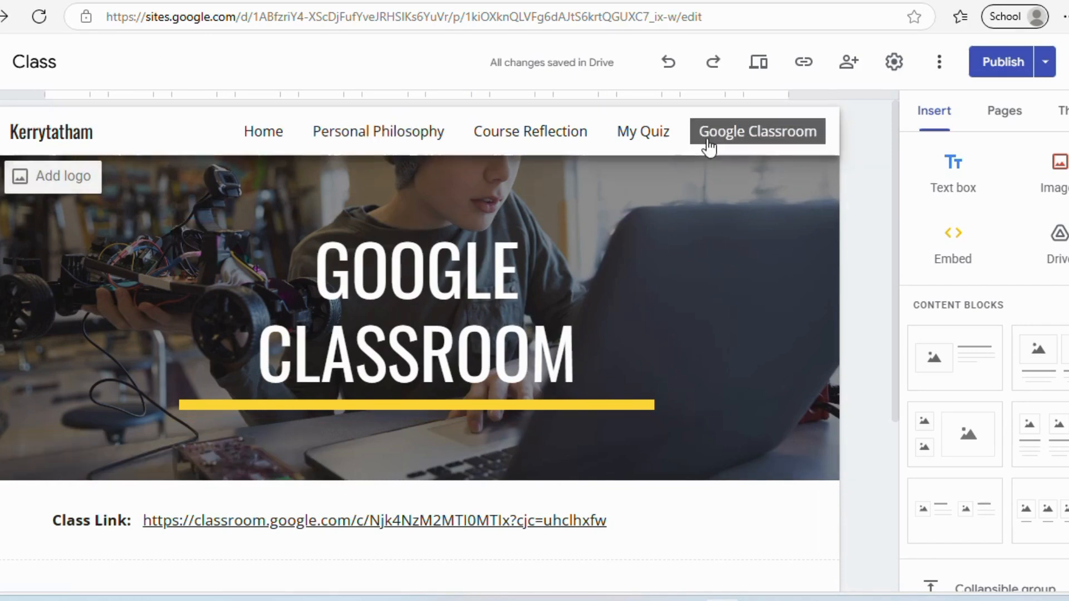
# - Open the Grade 10B1 - POA class and bring up its header theme image gallery
pyautogui.click(776, 140)
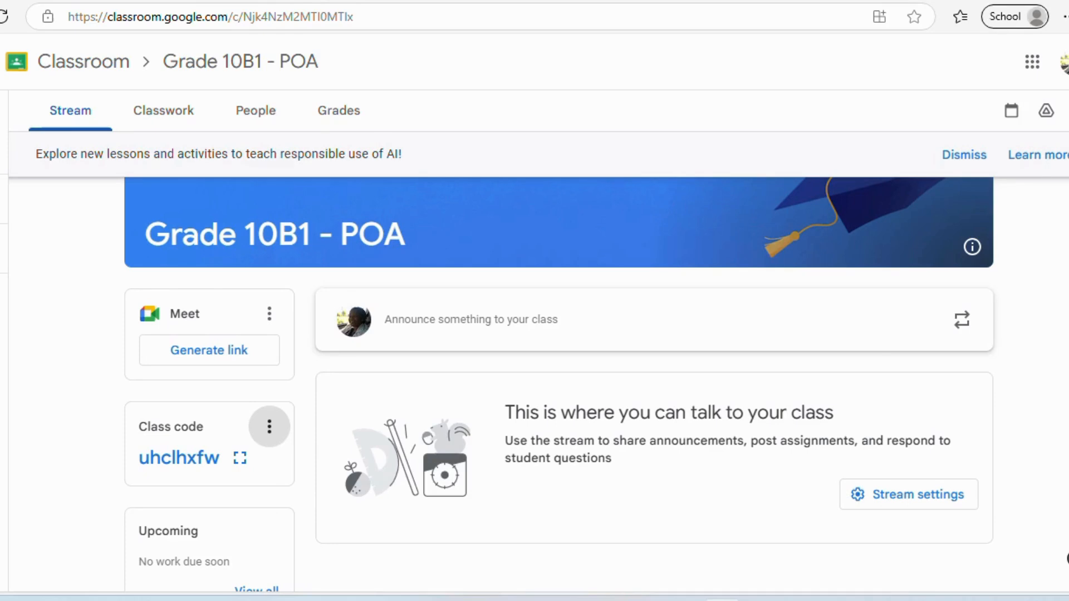
pyautogui.scroll(3, 535, 334)
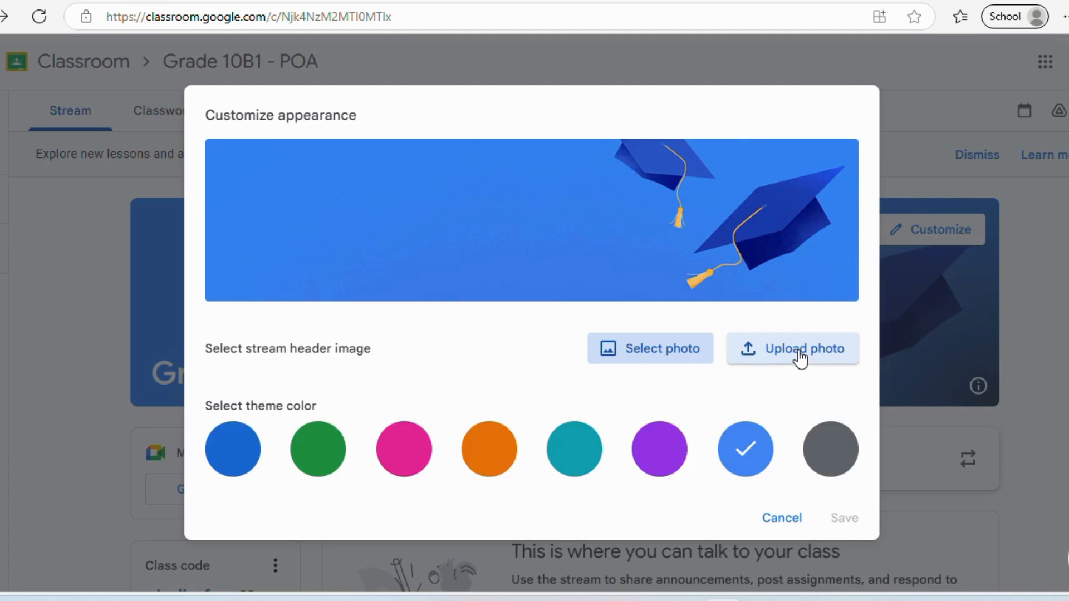
pyautogui.click(658, 354)
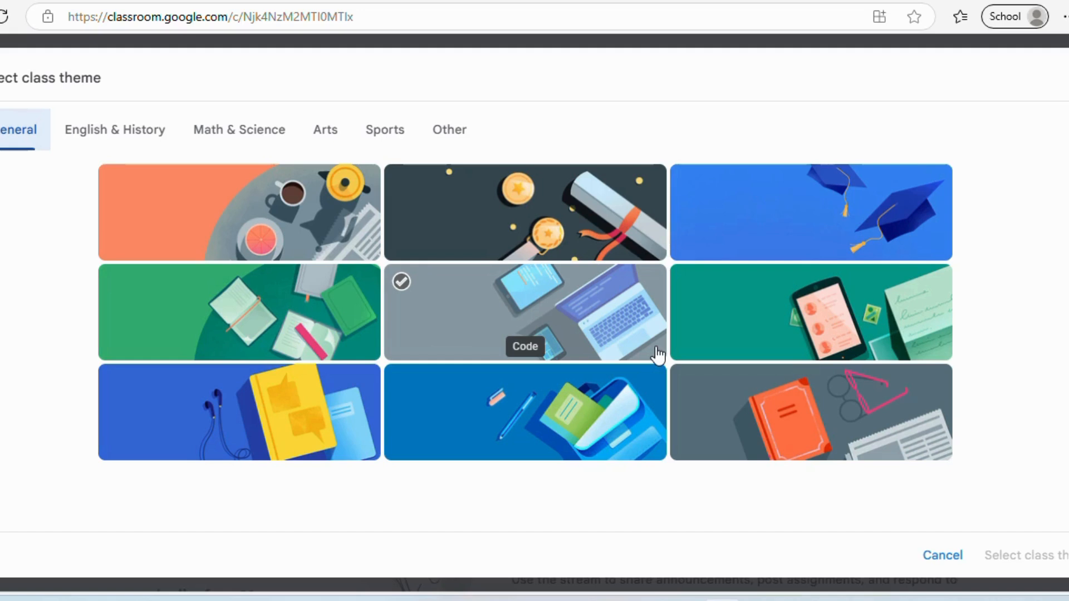
# - Browse the English & History, Math & Science, Arts, Sports and Other theme categories
pyautogui.click(100, 139)
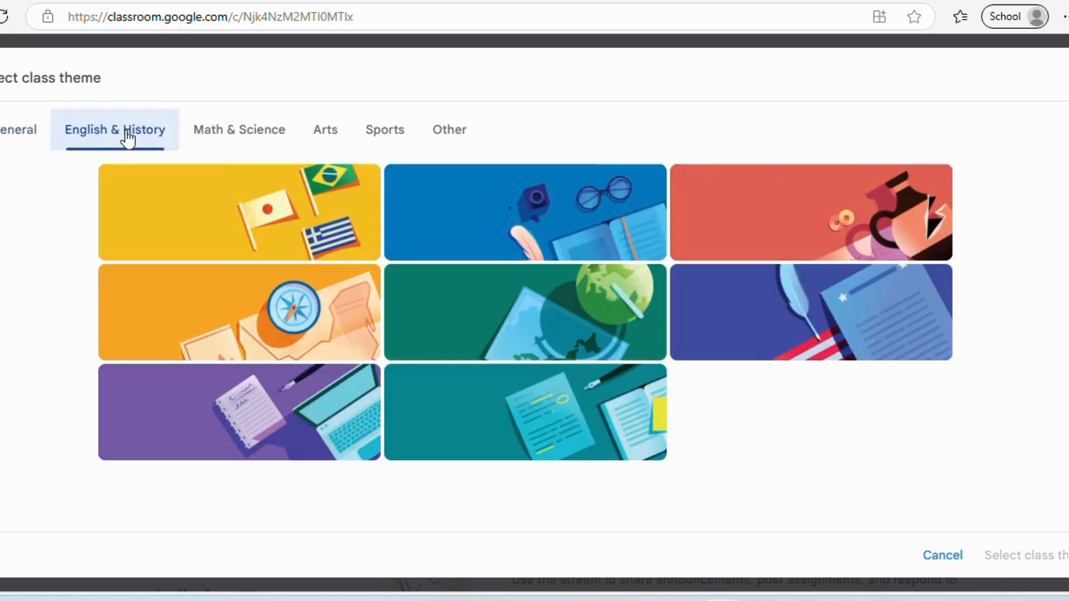
pyautogui.click(238, 142)
pyautogui.click(322, 146)
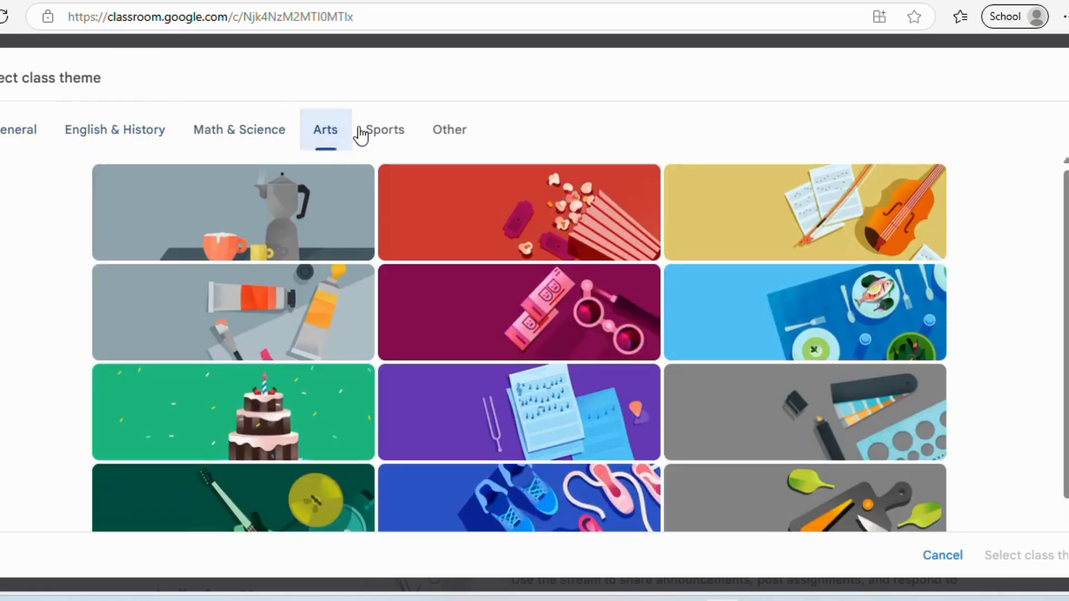
pyautogui.click(252, 134)
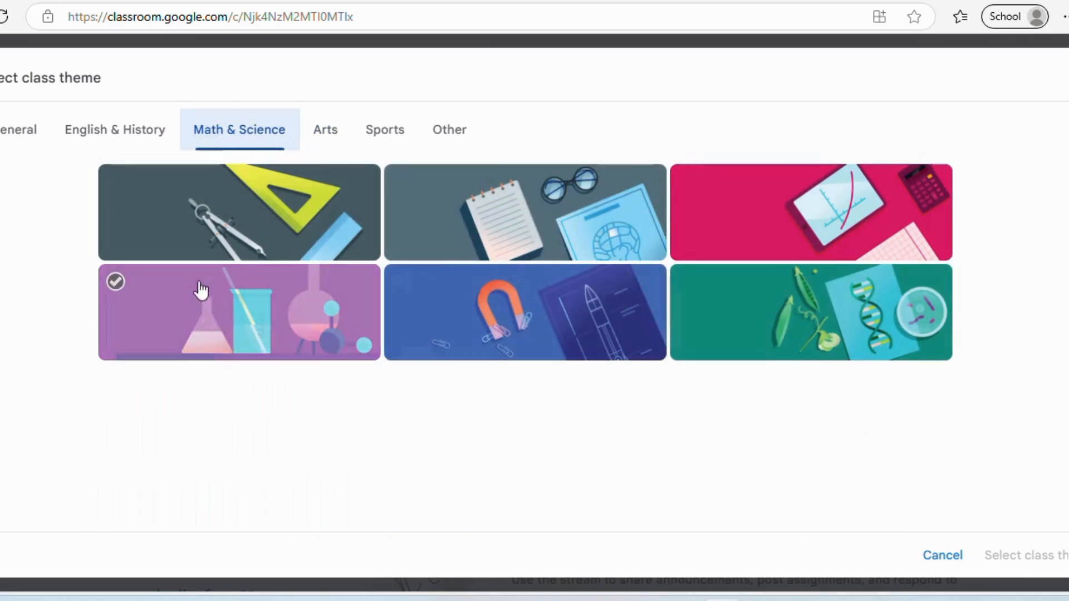
pyautogui.click(115, 134)
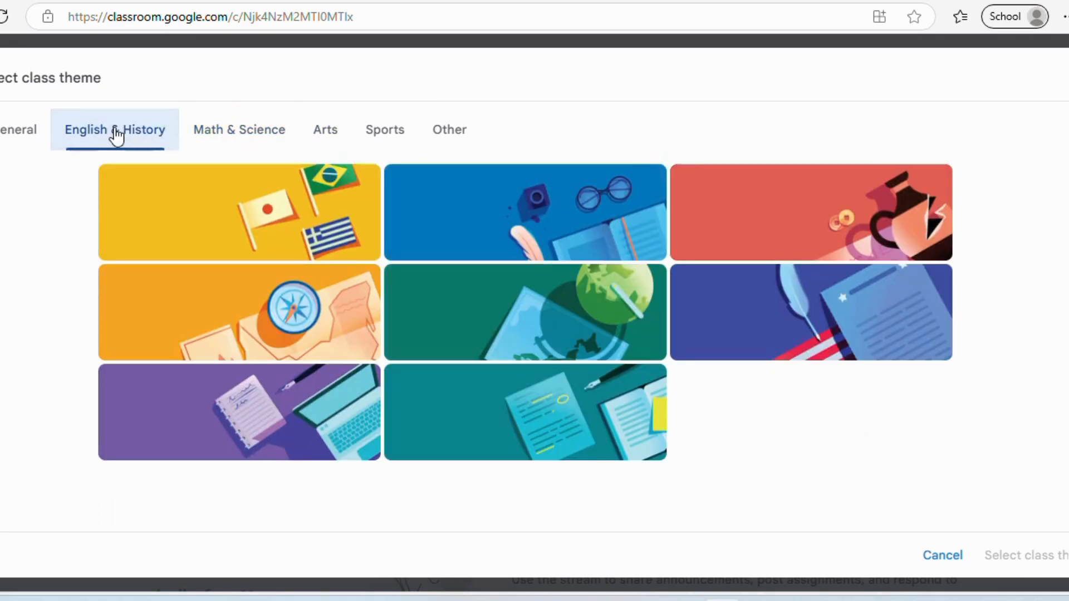
pyautogui.click(329, 141)
pyautogui.click(394, 144)
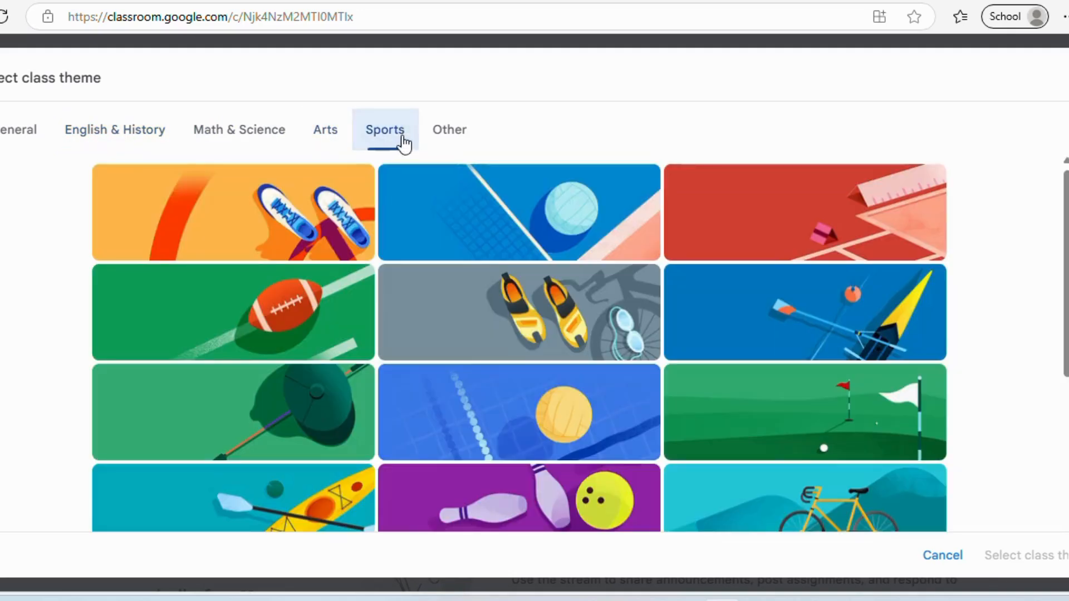
pyautogui.click(452, 139)
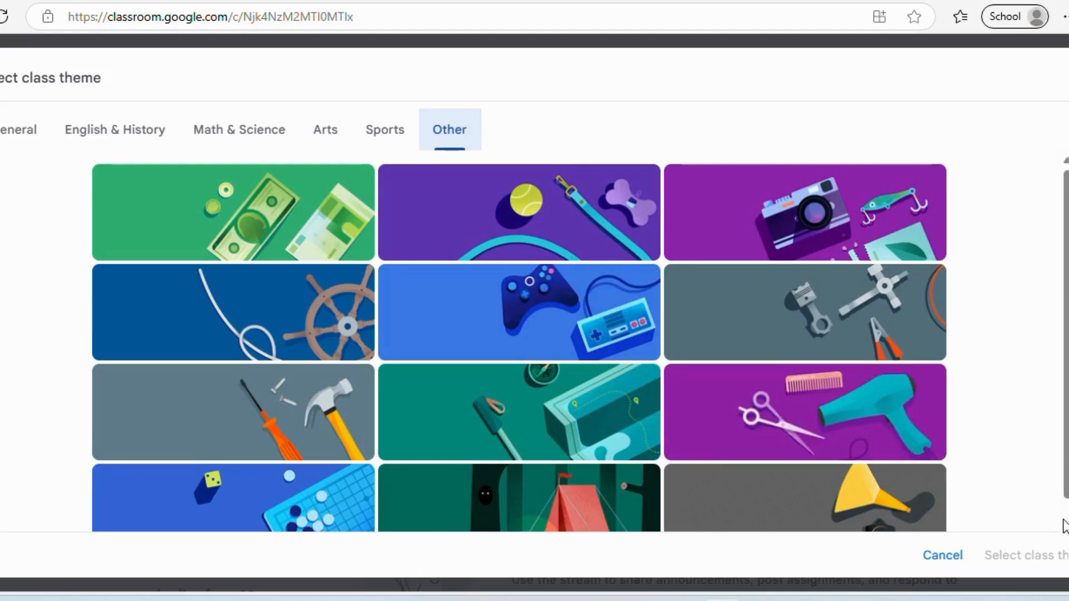
pyautogui.scroll(-2, 519, 341)
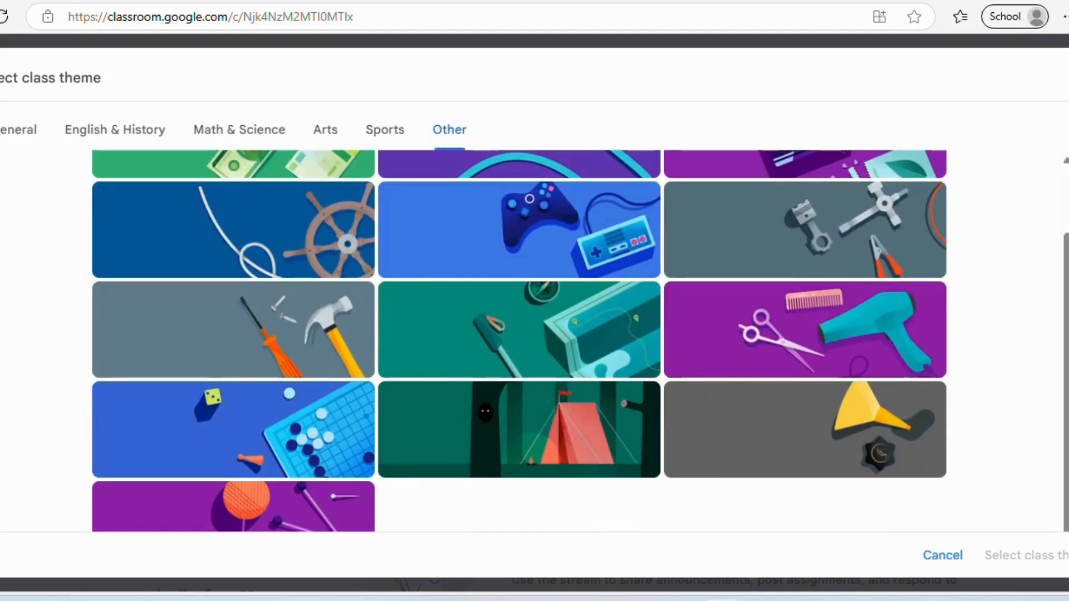
pyautogui.scroll(2, 1065, 192)
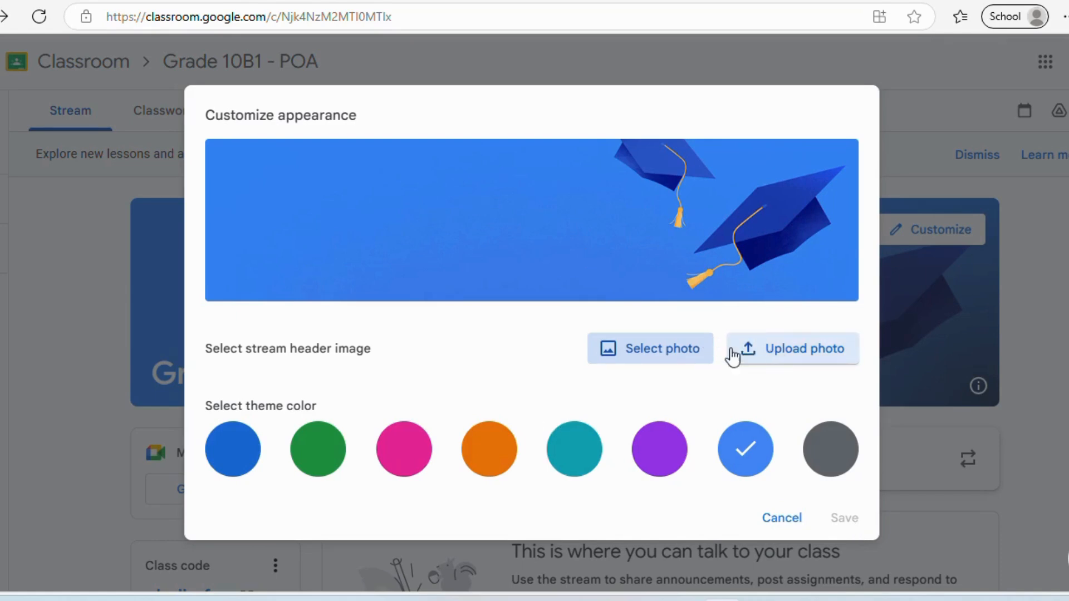
# - Apply the yellow flags image from English & History as the class theme and save
pyautogui.click(685, 353)
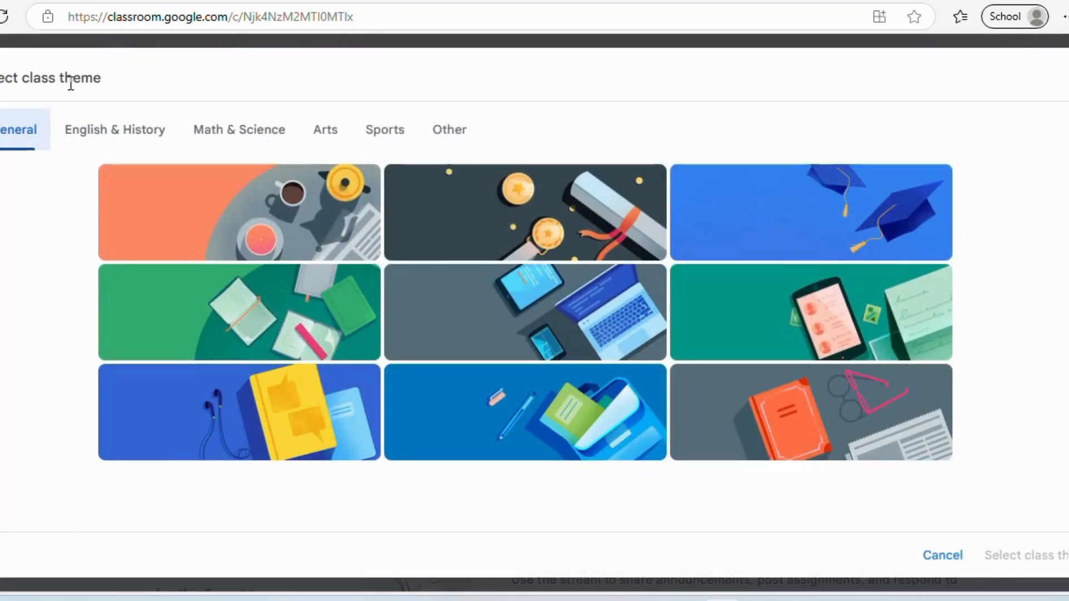
pyautogui.click(95, 133)
pyautogui.click(186, 205)
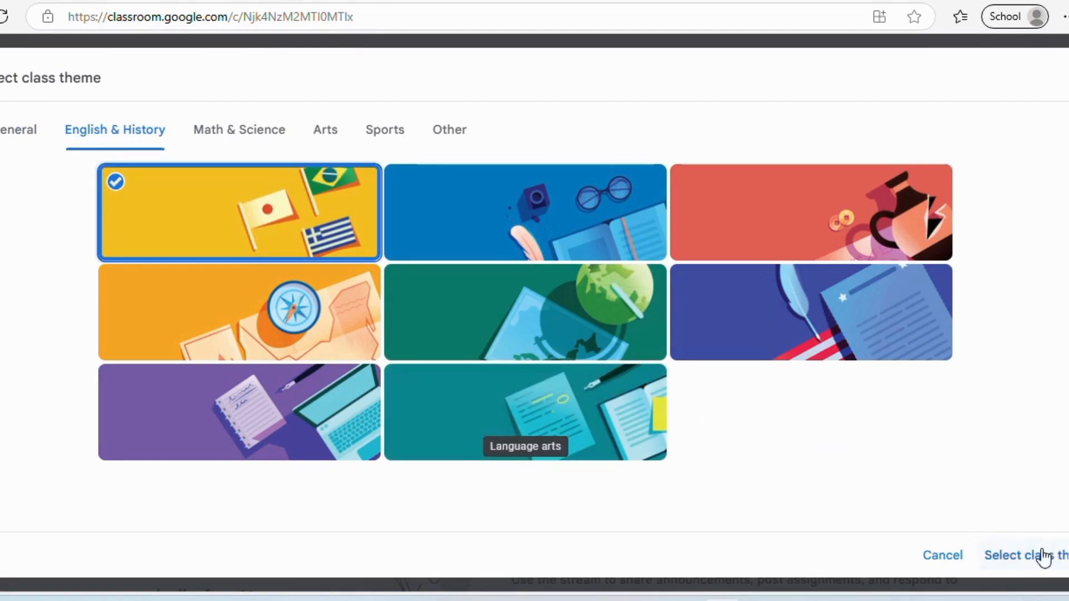
pyautogui.click(1011, 556)
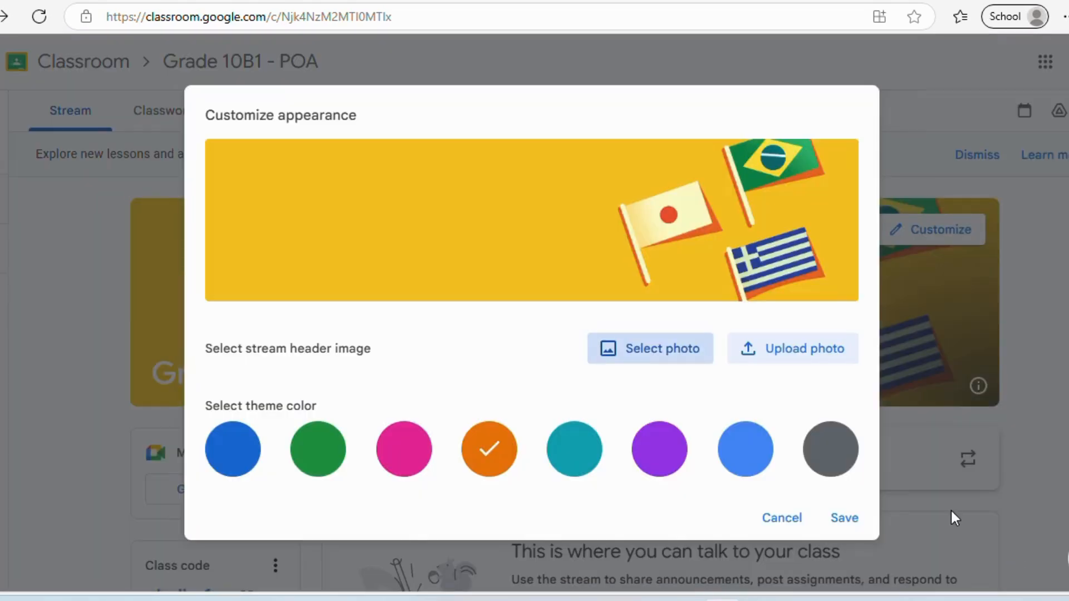
pyautogui.click(845, 518)
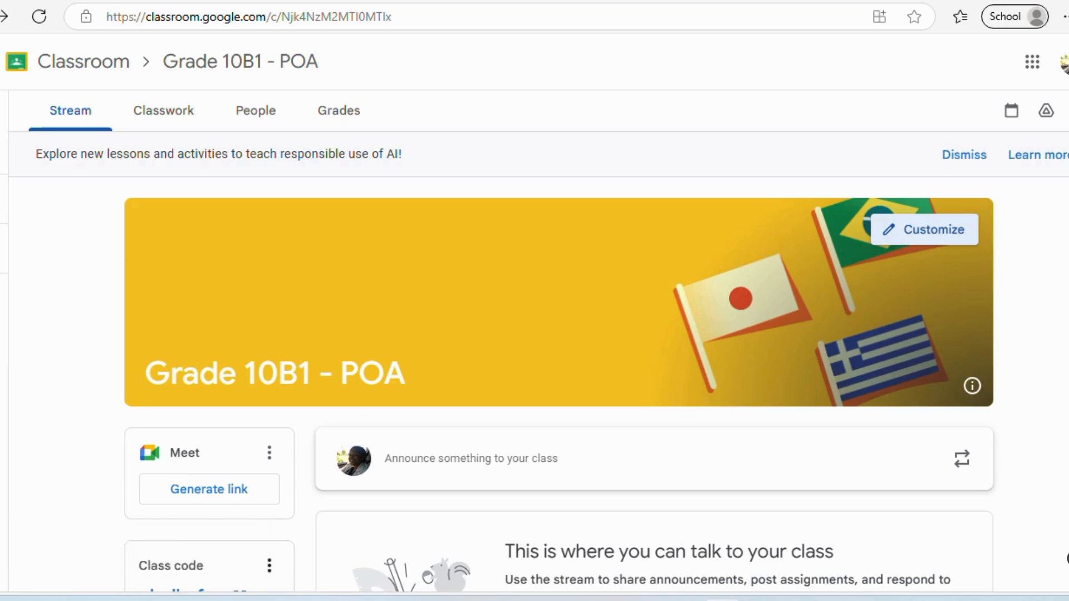
pyautogui.scroll(-2, 560, 384)
pyautogui.scroll(2, 560, 384)
pyautogui.scroll(-2, 560, 384)
pyautogui.scroll(-2, 1043, 515)
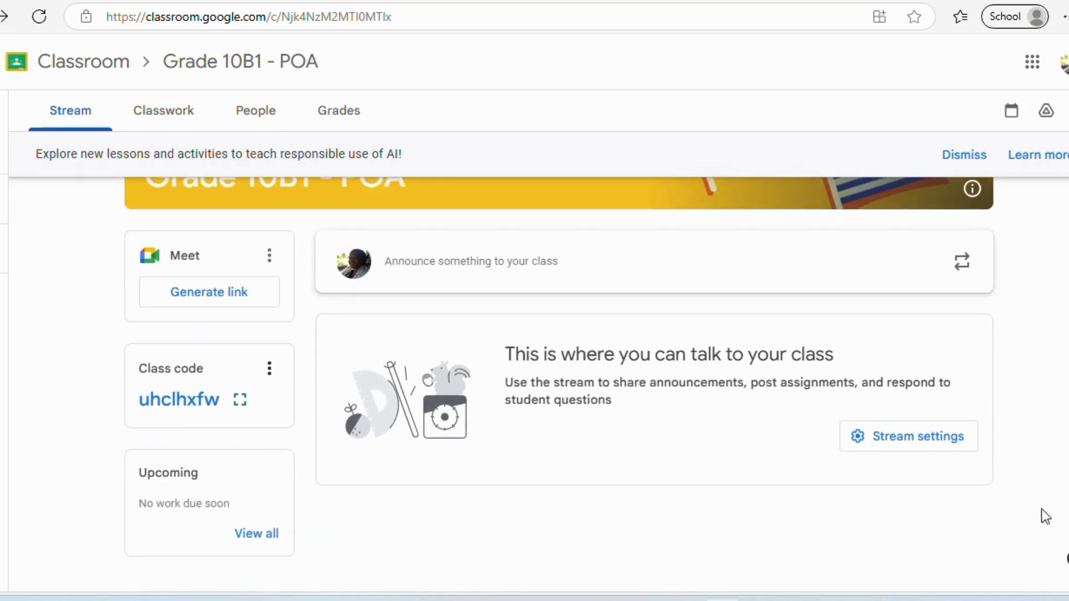
pyautogui.click(269, 370)
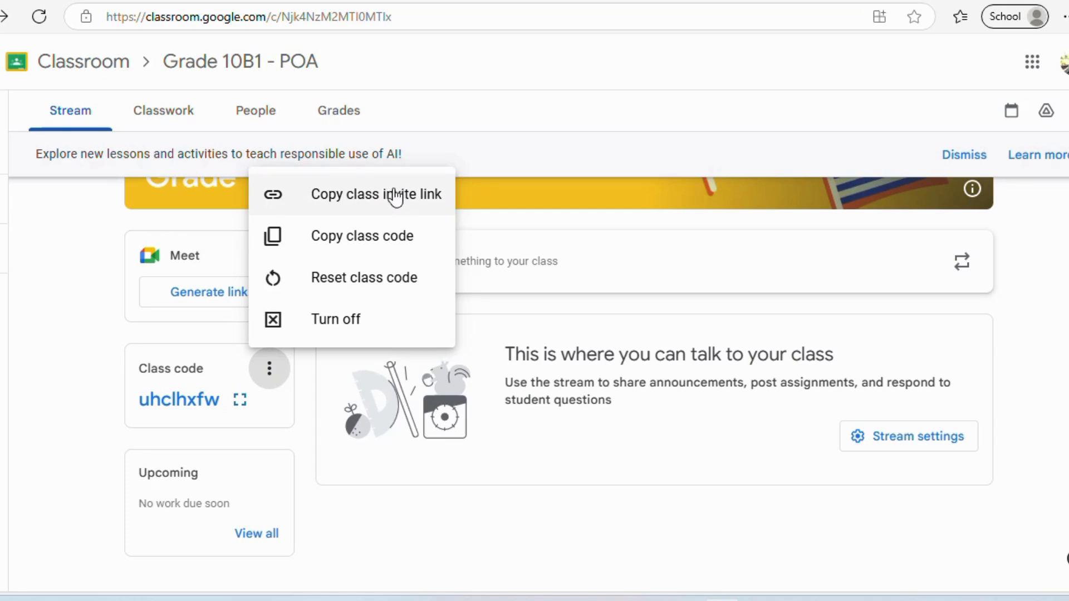
pyautogui.click(392, 540)
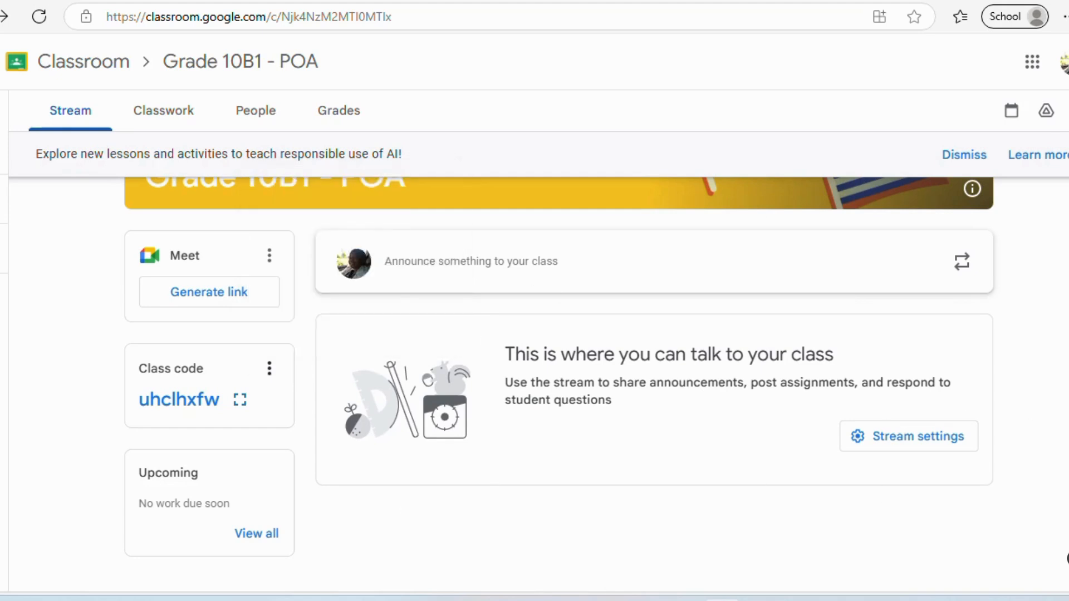
pyautogui.scroll(3, 212, 94)
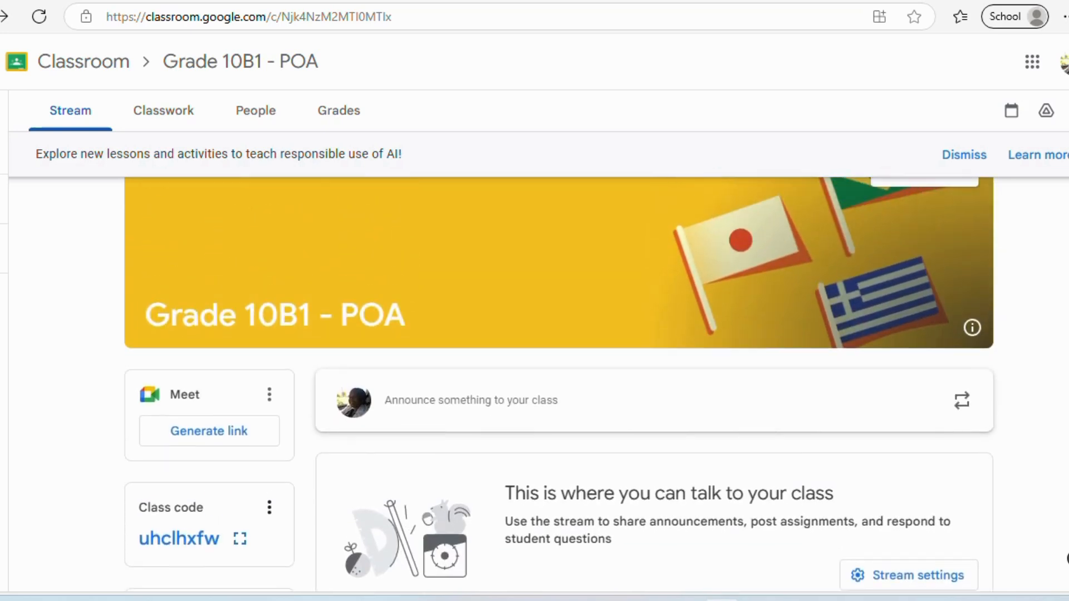
# - On the Classwork page, add the topic 'Introduction to Accounts'
pyautogui.click(177, 116)
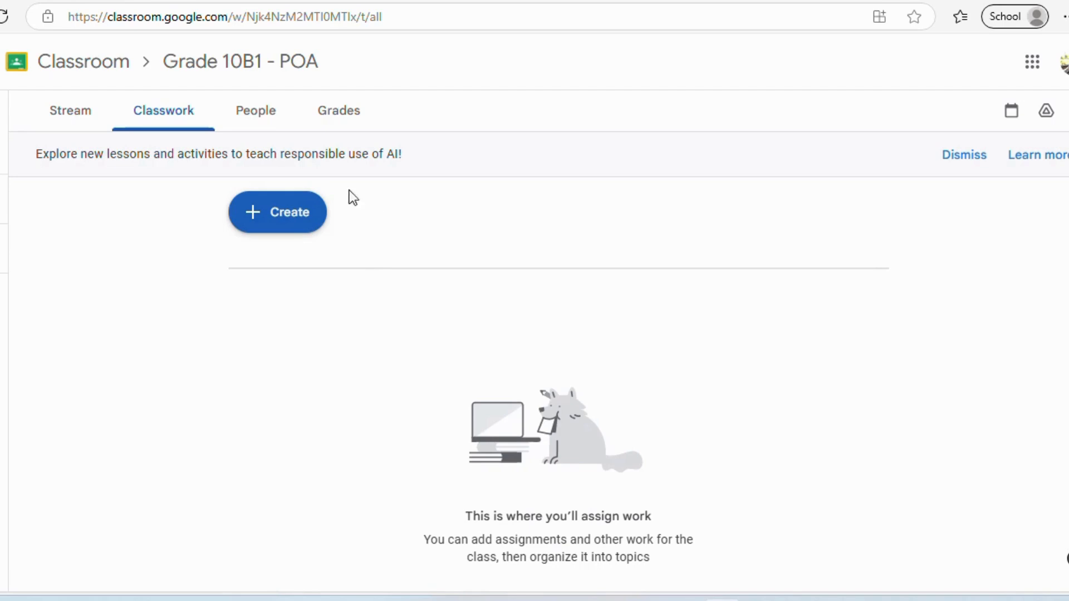
pyautogui.click(292, 219)
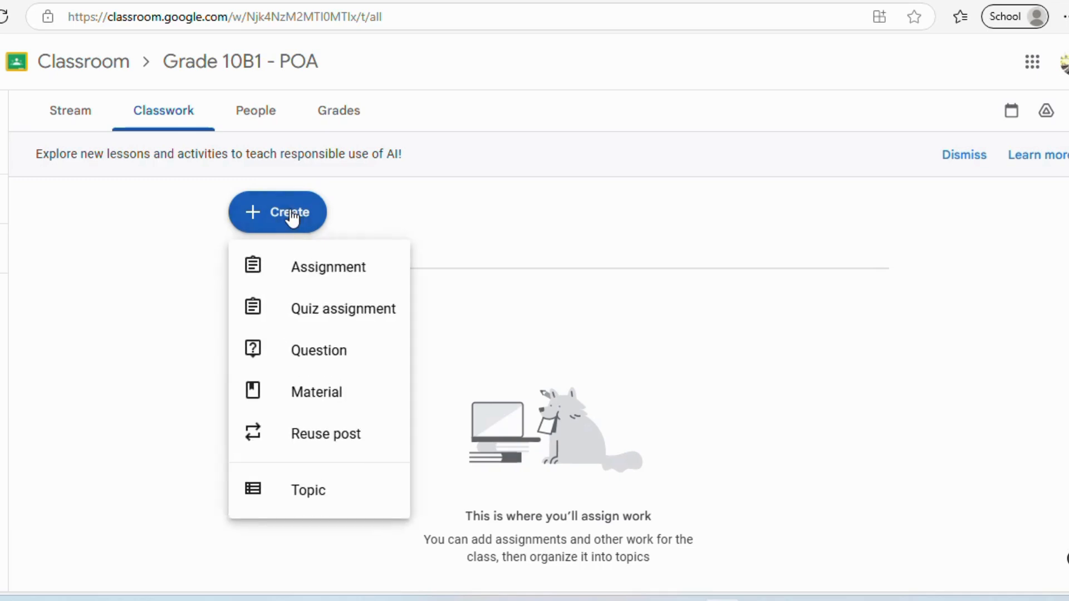
pyautogui.click(298, 493)
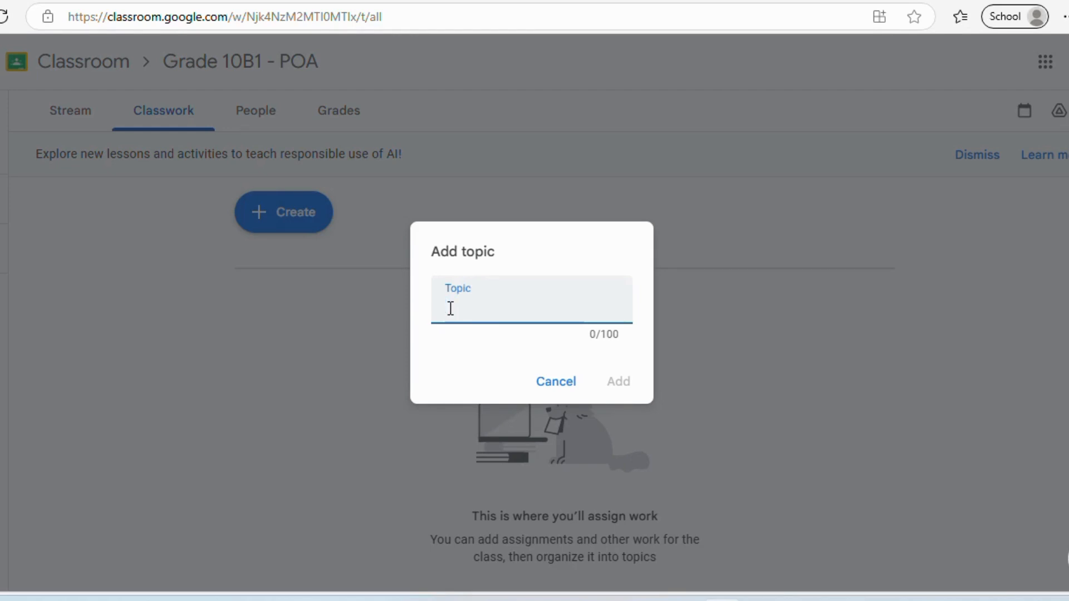
pyautogui.write('Introduction to')
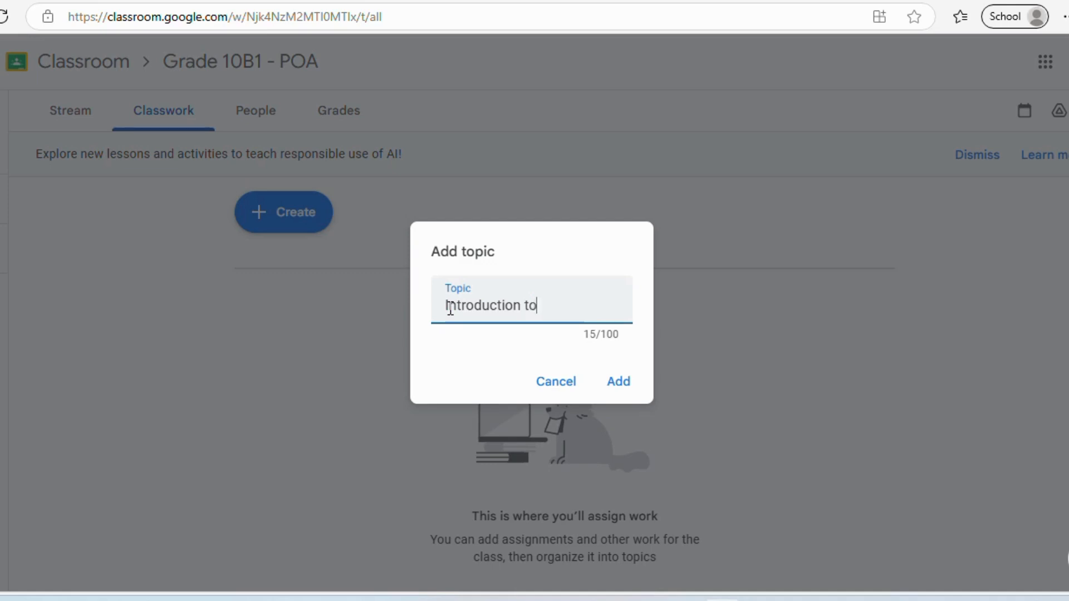
pyautogui.write(' Accounts')
pyautogui.click(622, 382)
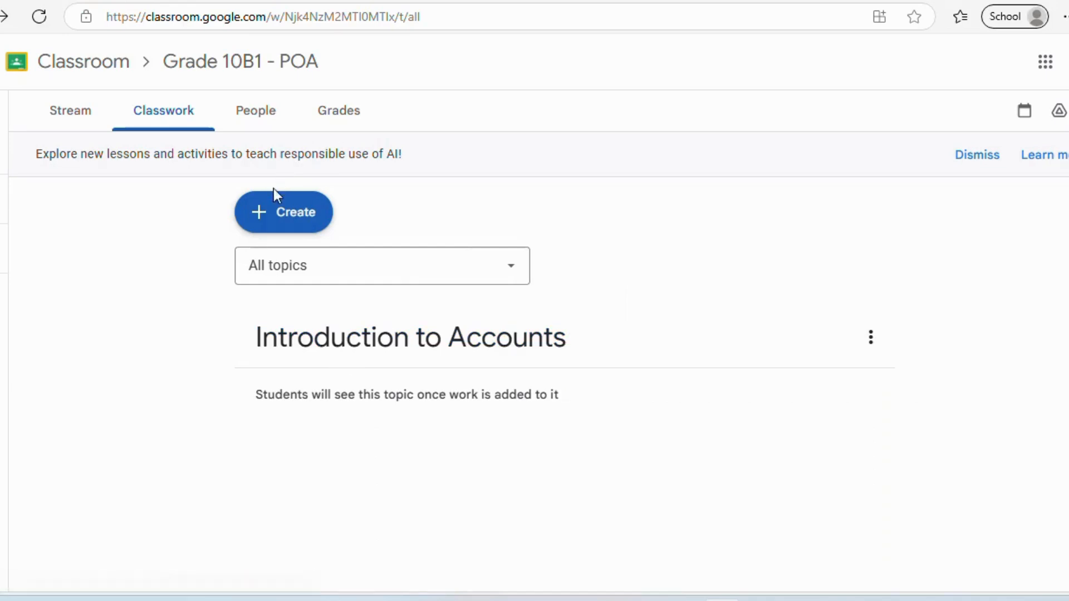
# - Add a second topic named 'Types of Business Organizations'
pyautogui.click(279, 222)
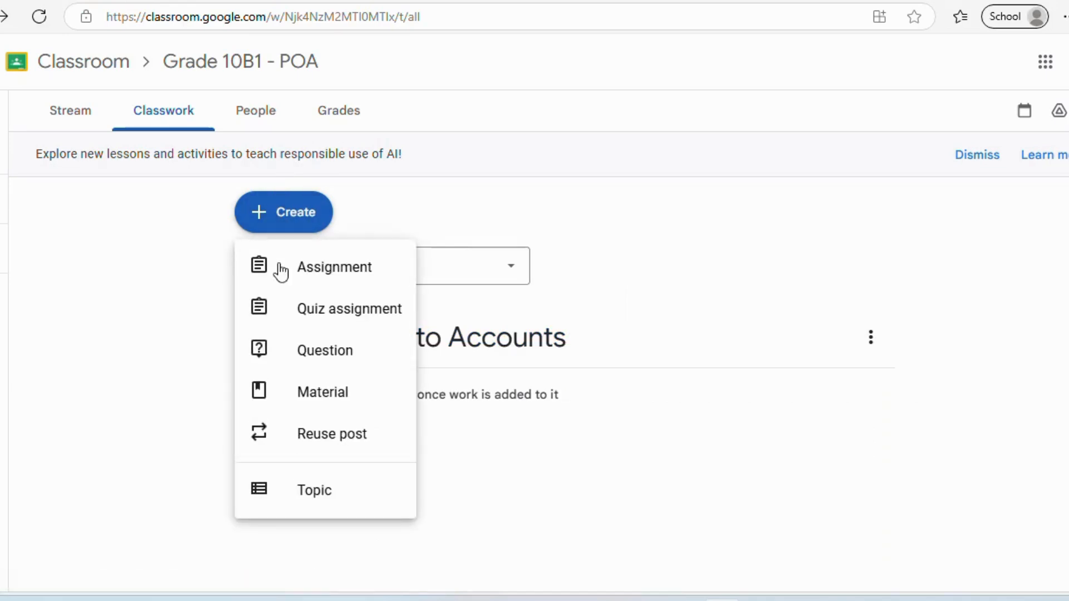
pyautogui.click(316, 493)
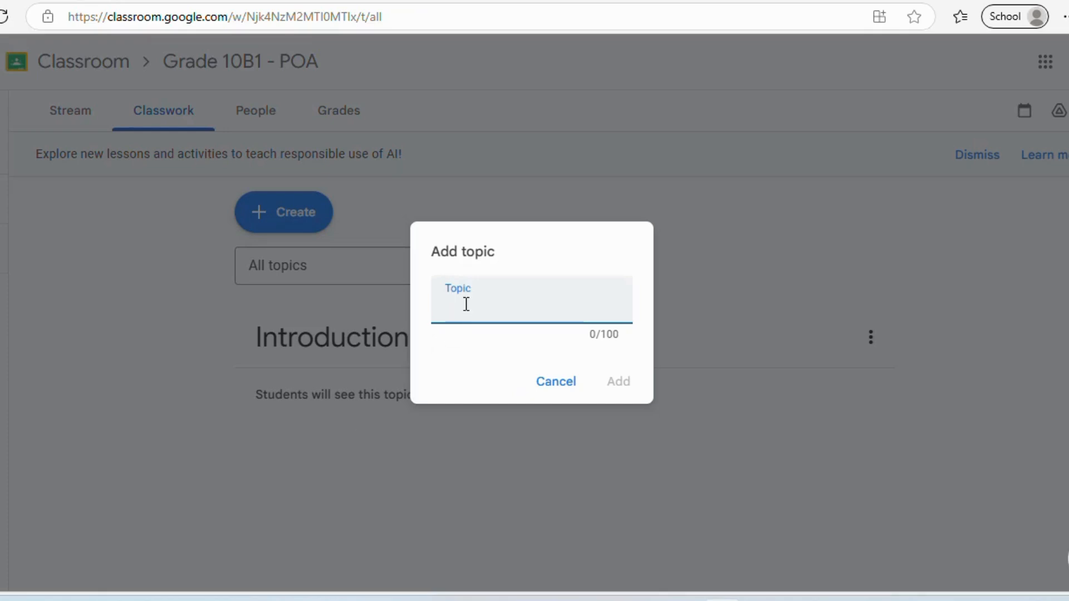
pyautogui.write('Types of B')
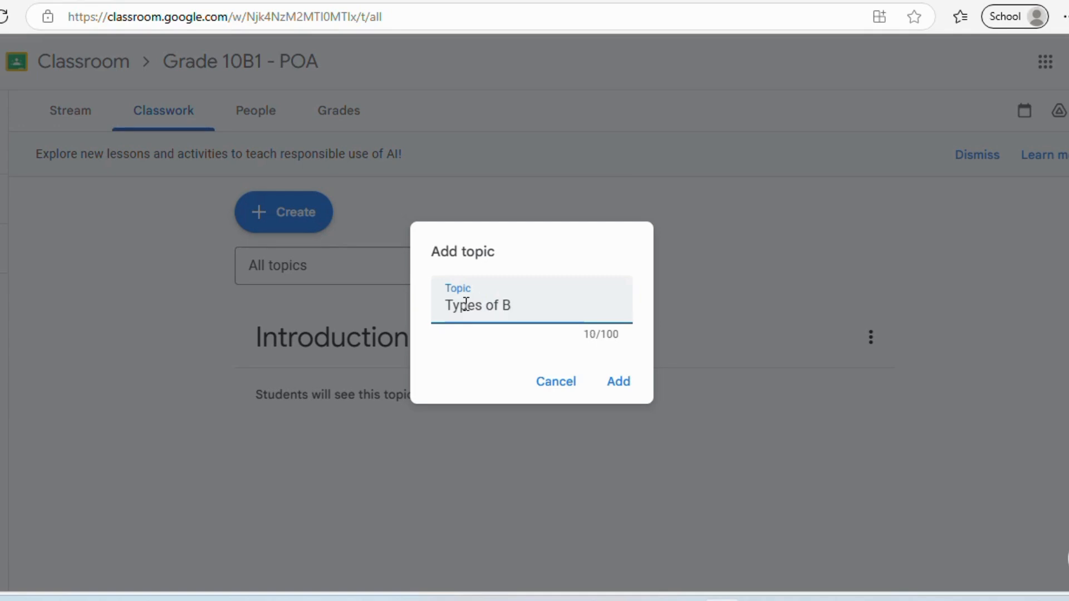
pyautogui.write('usiness Organizations')
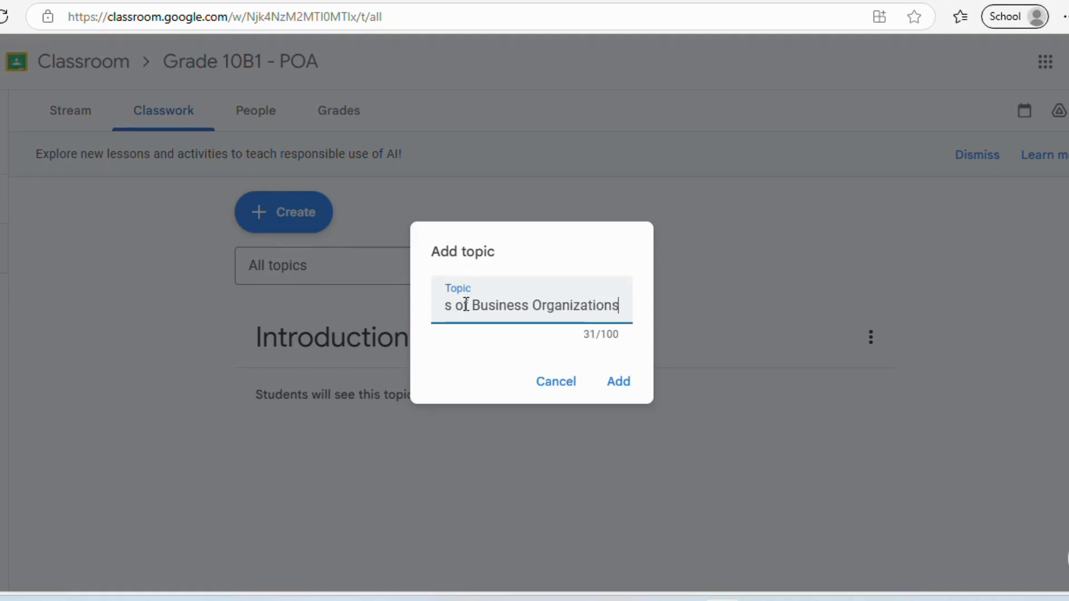
pyautogui.click(619, 382)
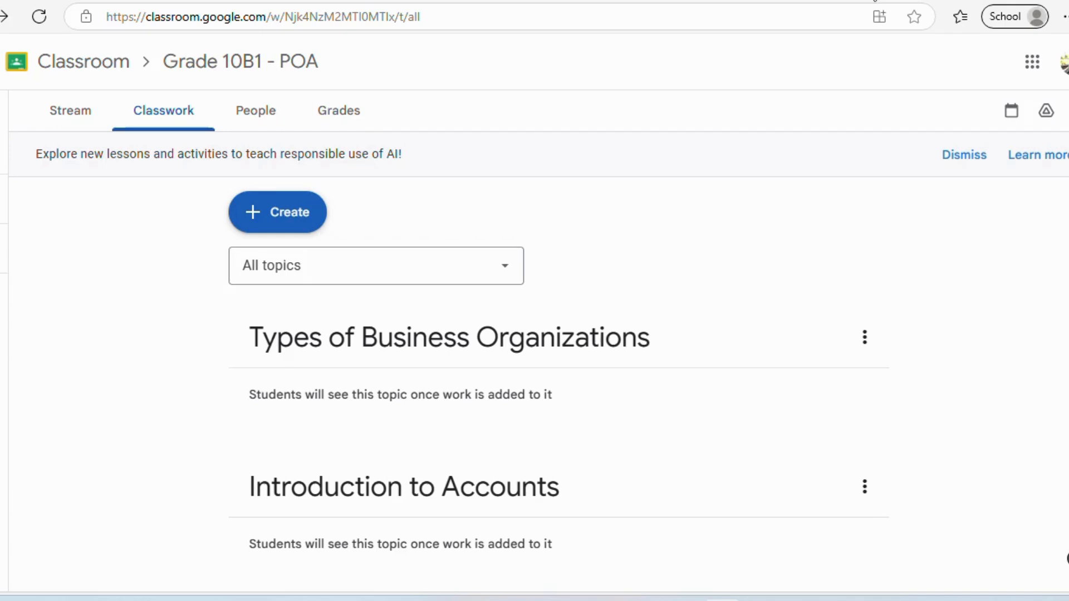
pyautogui.hotkey('ctrl', 't')
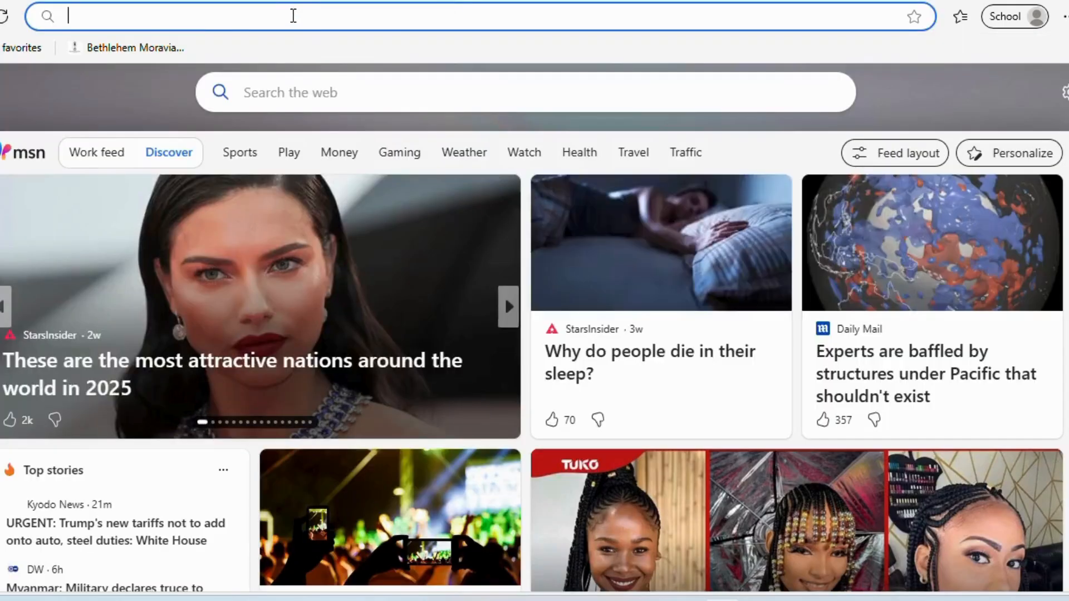
# - Go to youtube.com, search 'intro to accounting chapter 1' and pause the accounting video
pyautogui.click(294, 15)
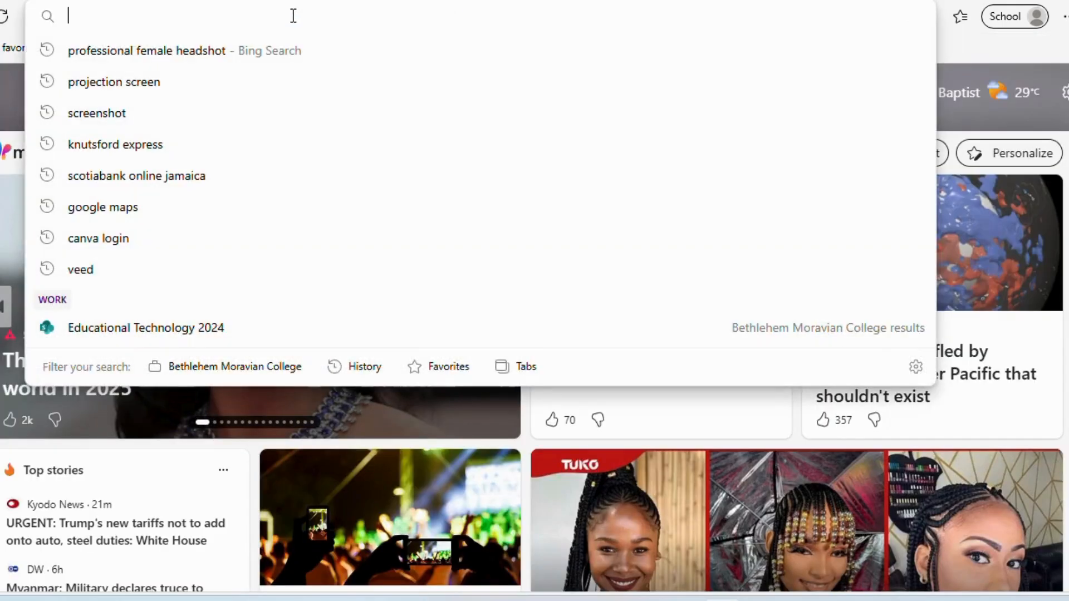
pyautogui.write('youtube.com')
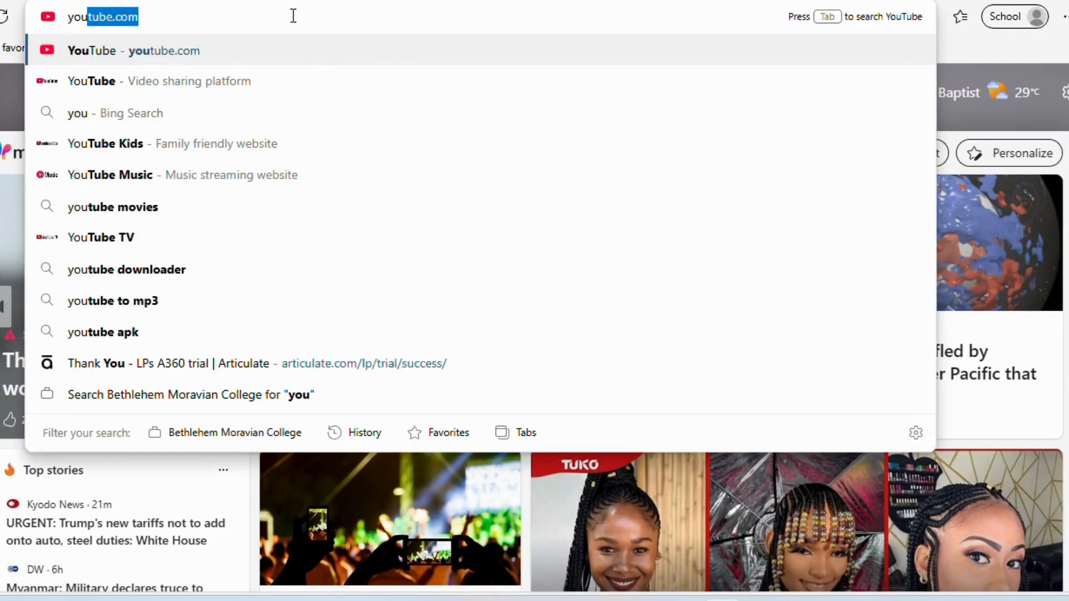
pyautogui.press('Right')
pyautogui.press('Return')
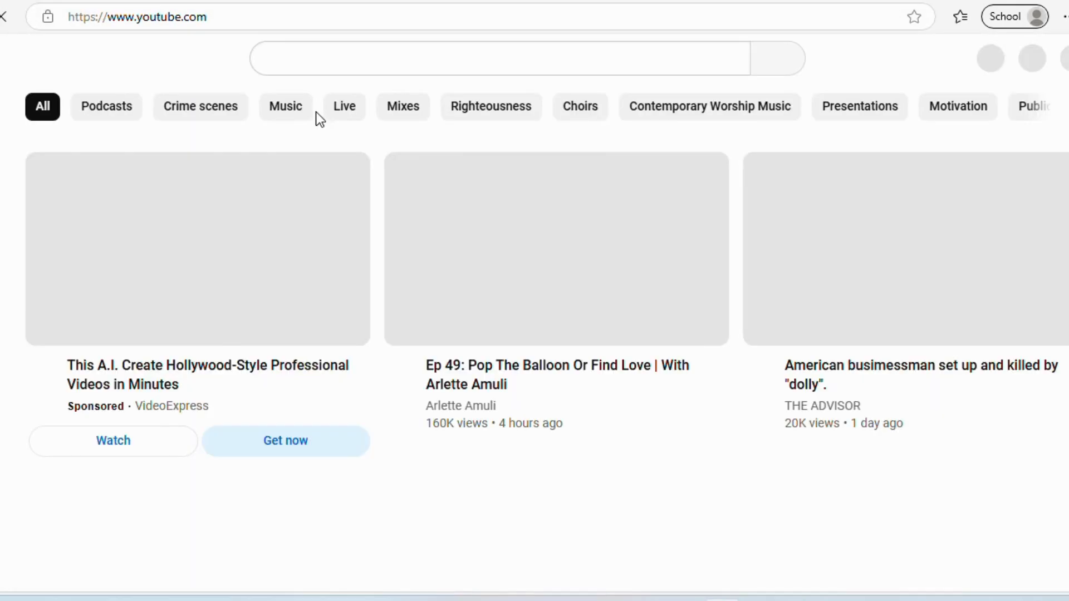
pyautogui.click(307, 57)
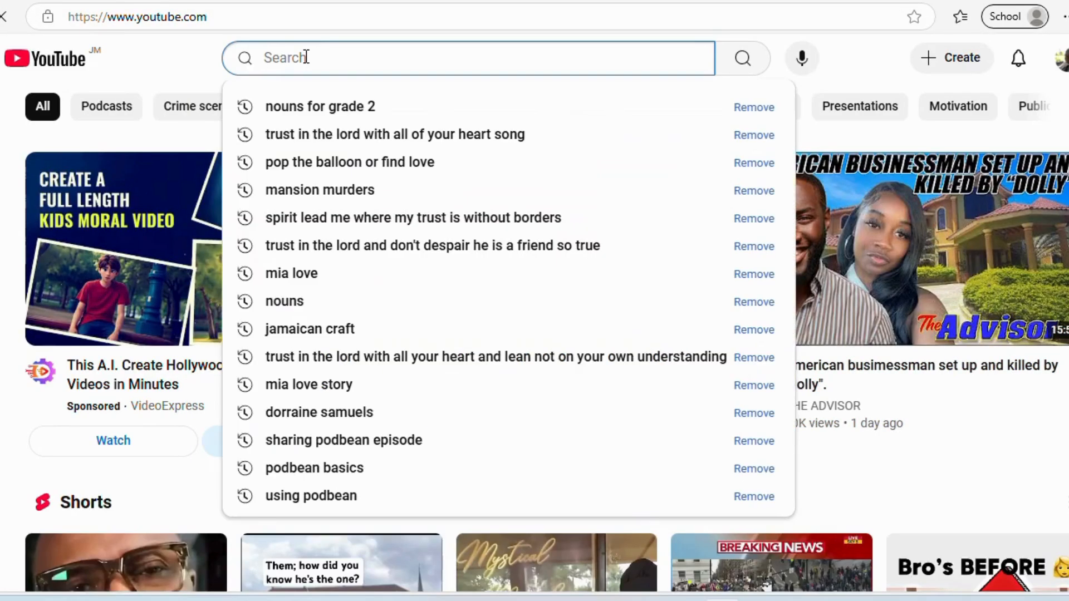
pyautogui.write('intro to accounting chapter 1')
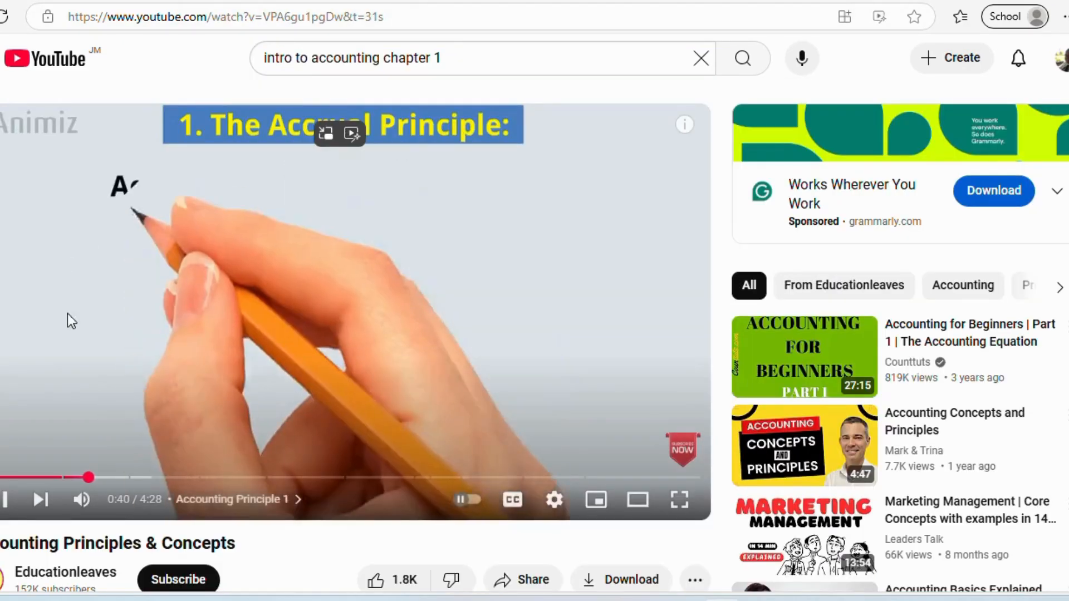
pyautogui.click(116, 330)
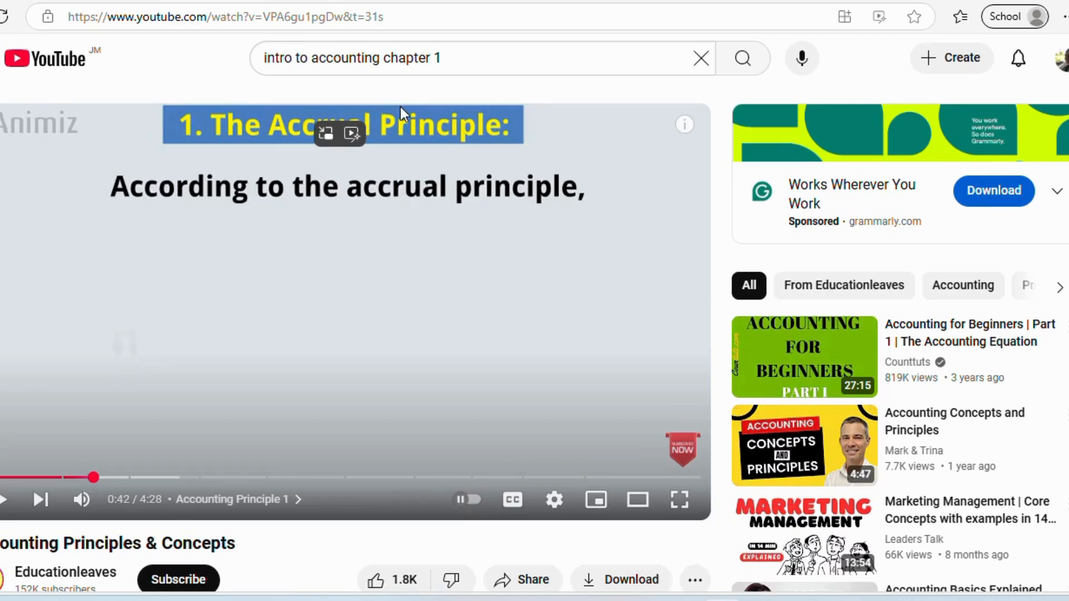
# - Copy the video's web address and return to the Google Classroom tab
pyautogui.click(182, 17)
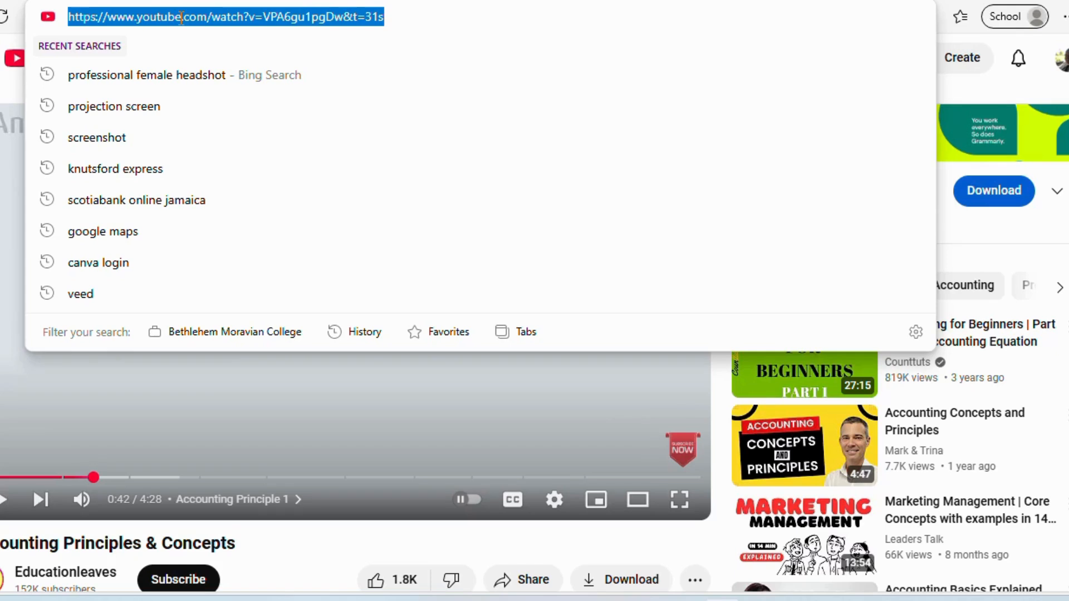
pyautogui.rightClick(181, 16)
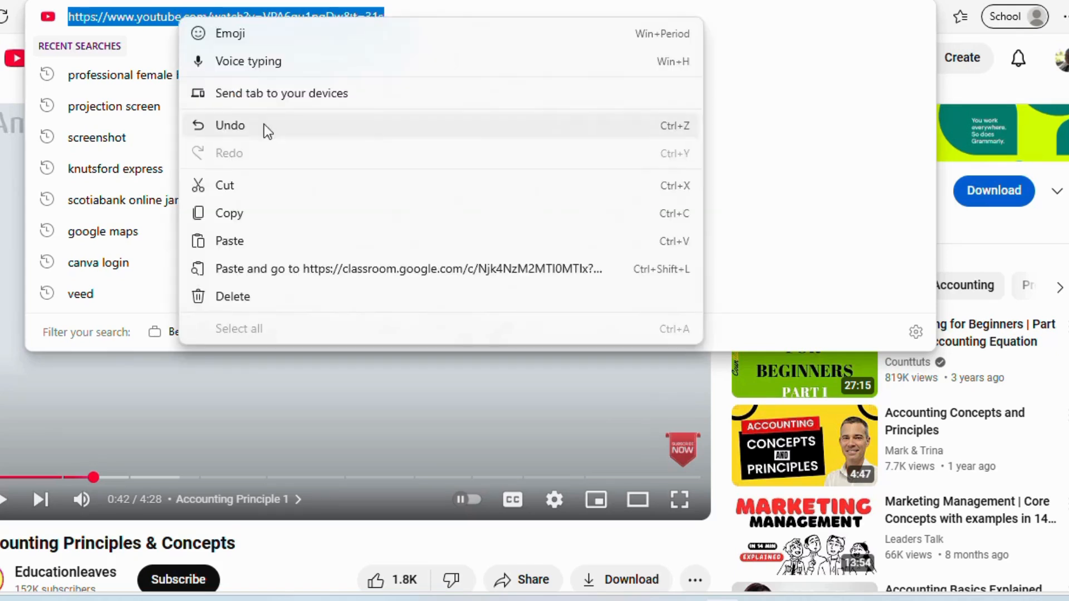
pyautogui.click(238, 220)
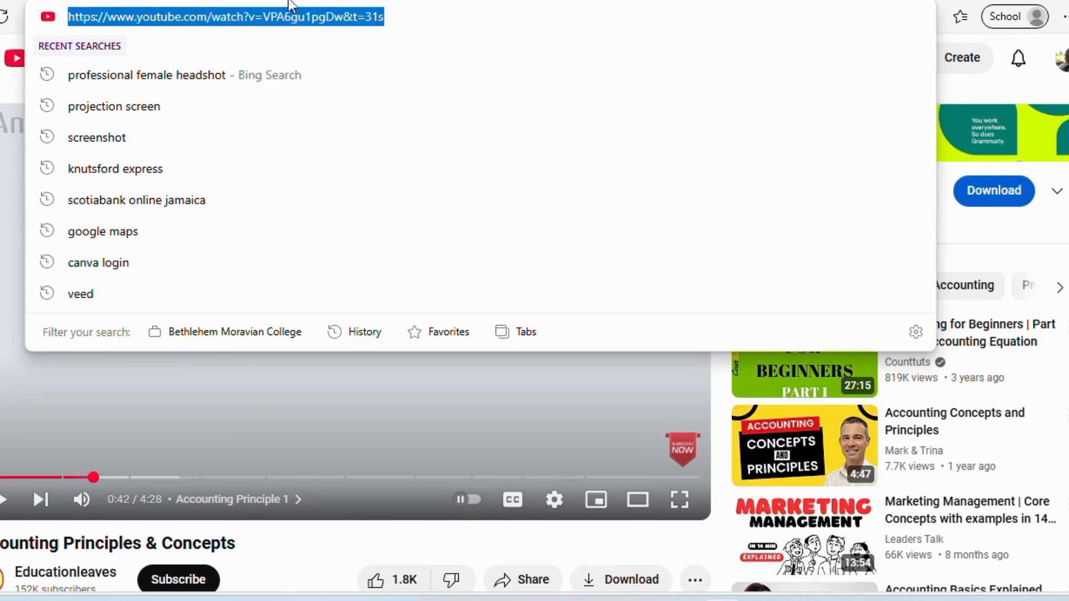
pyautogui.click(269, 1)
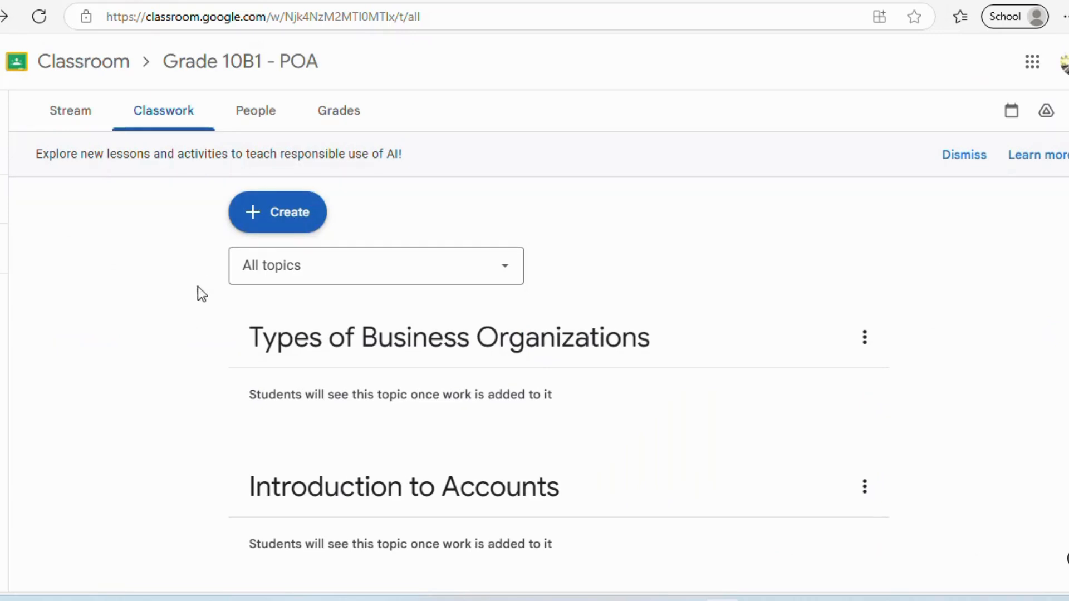
# - Create a new material titled 'Accounting Principles and Concepts'
pyautogui.click(290, 216)
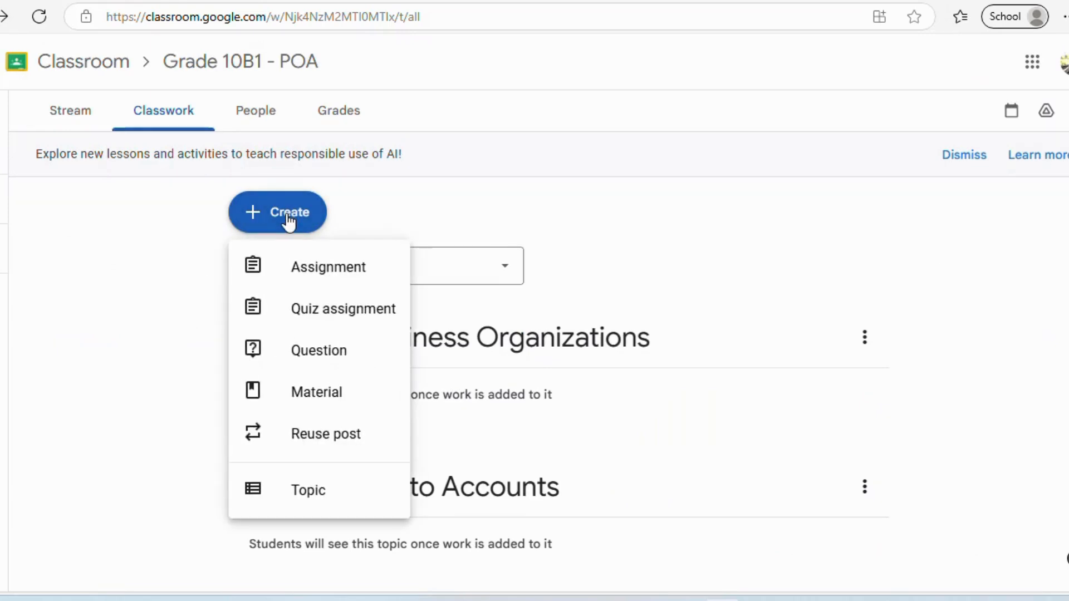
pyautogui.click(318, 401)
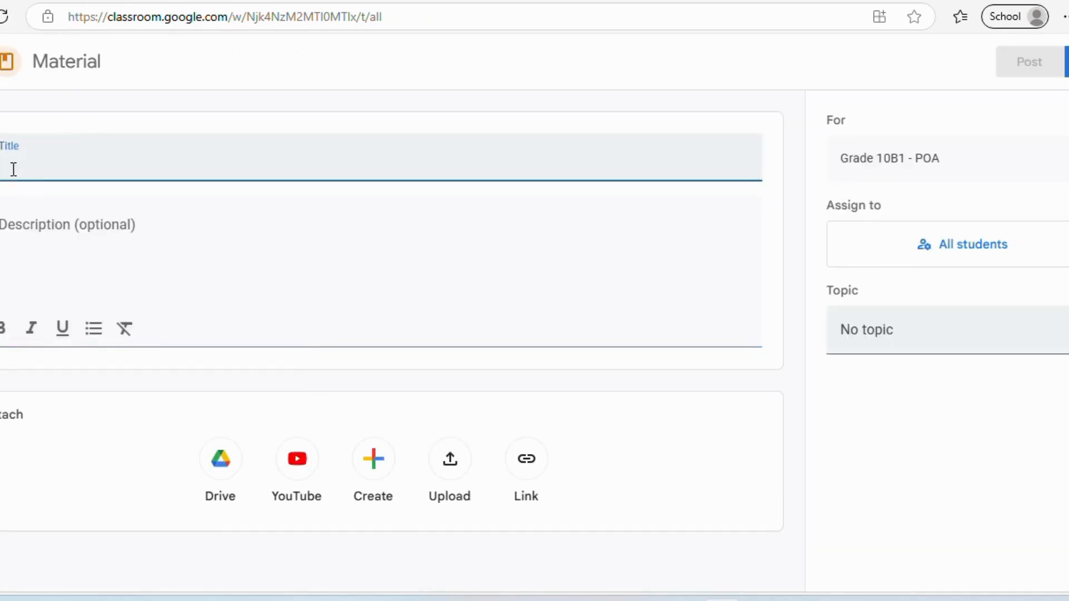
pyautogui.write('Yo')
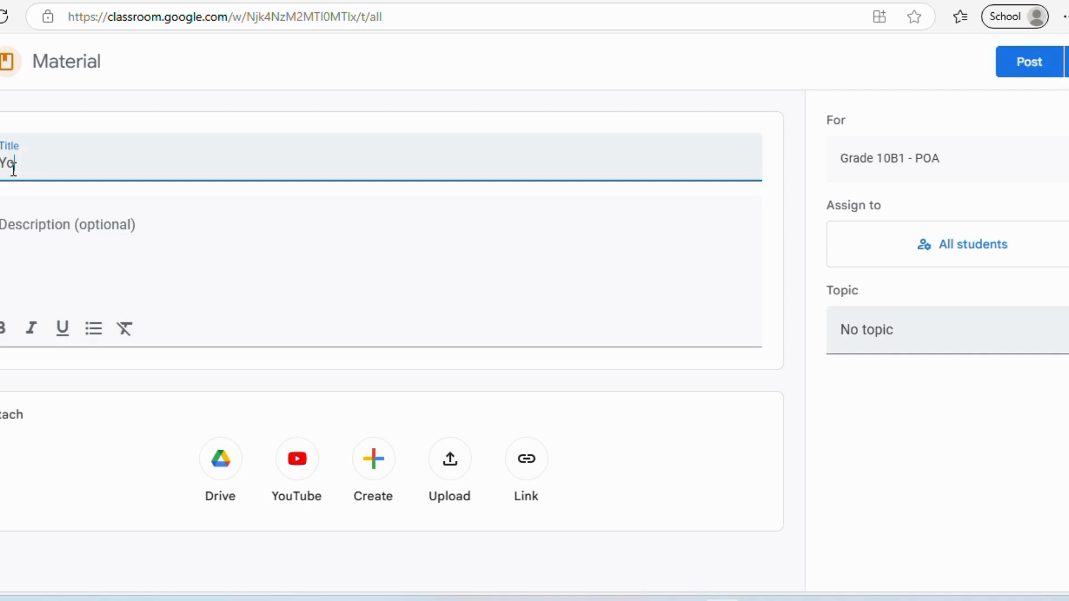
pyautogui.write('utube V')
pyautogui.press('BackSpace')
pyautogui.press('BackSpace')
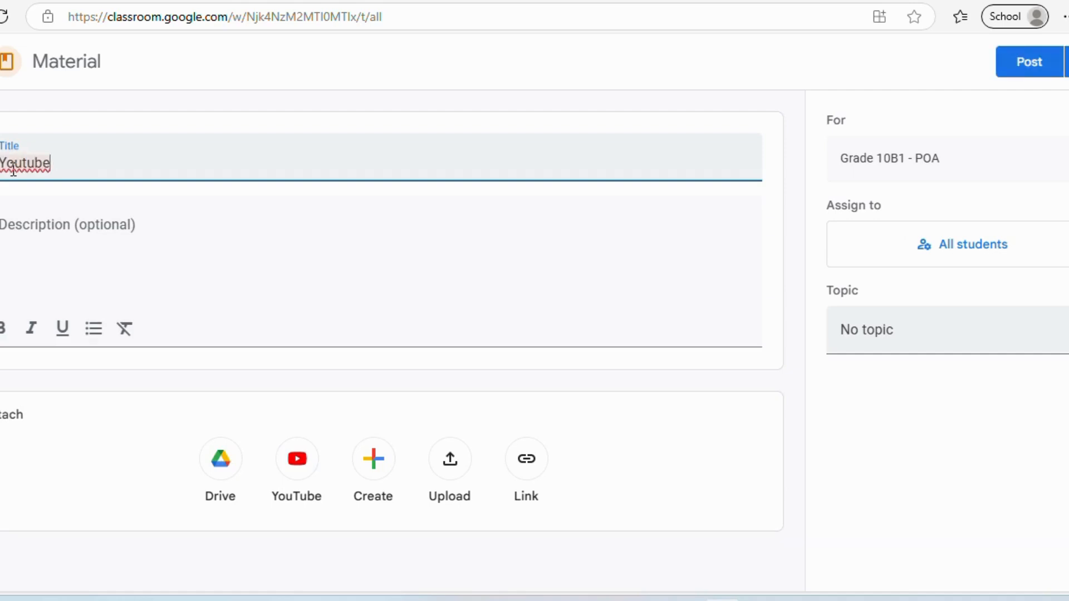
pyautogui.hotkey('ctrl', 'BackSpace')
pyautogui.write('Accounting Pr')
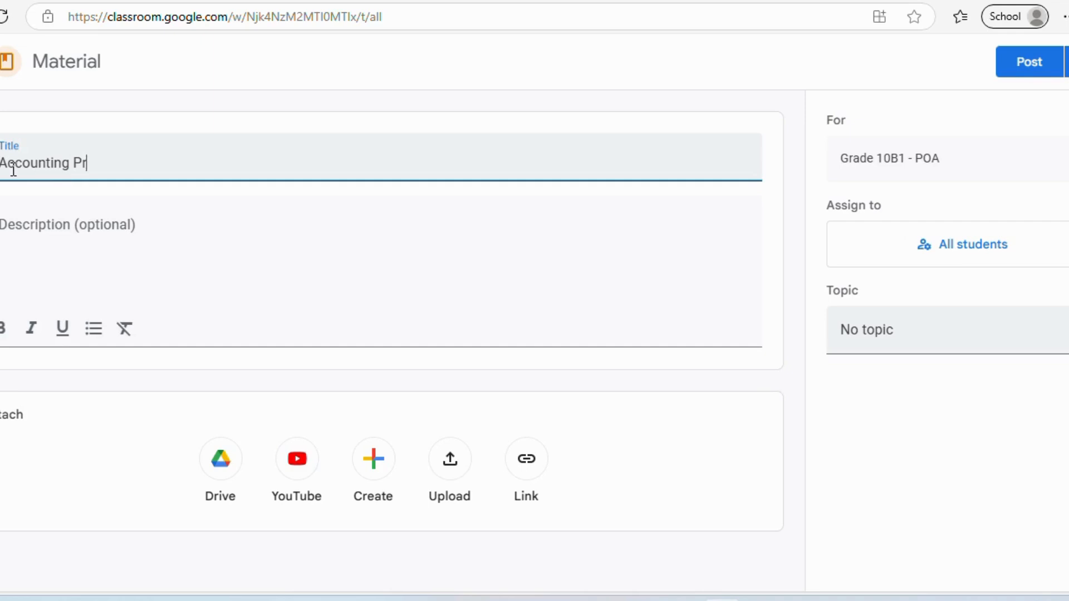
pyautogui.write('inciples and Co')
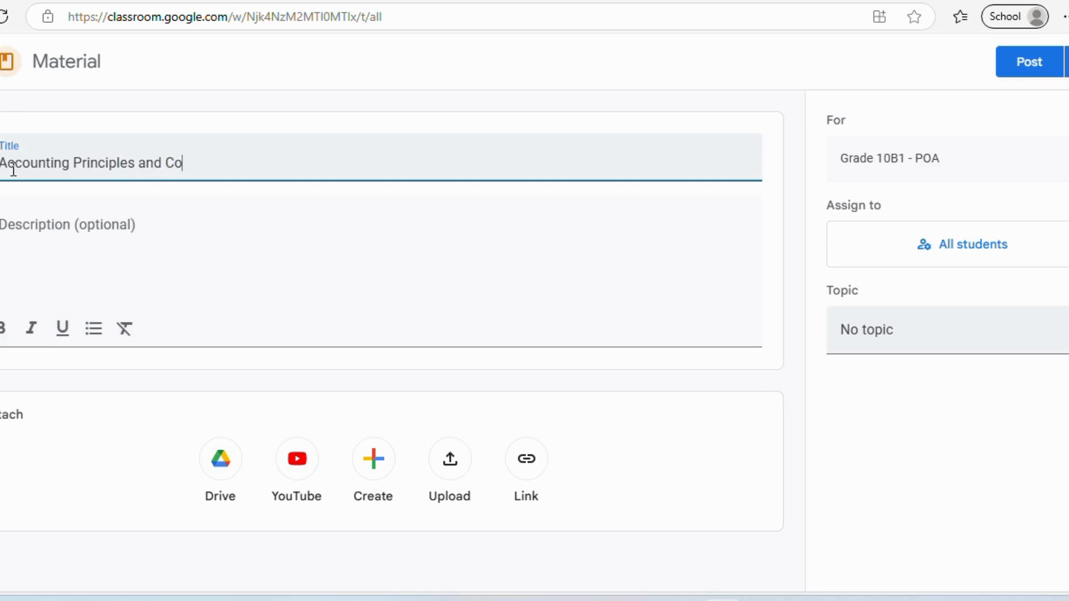
pyautogui.write('ncepts')
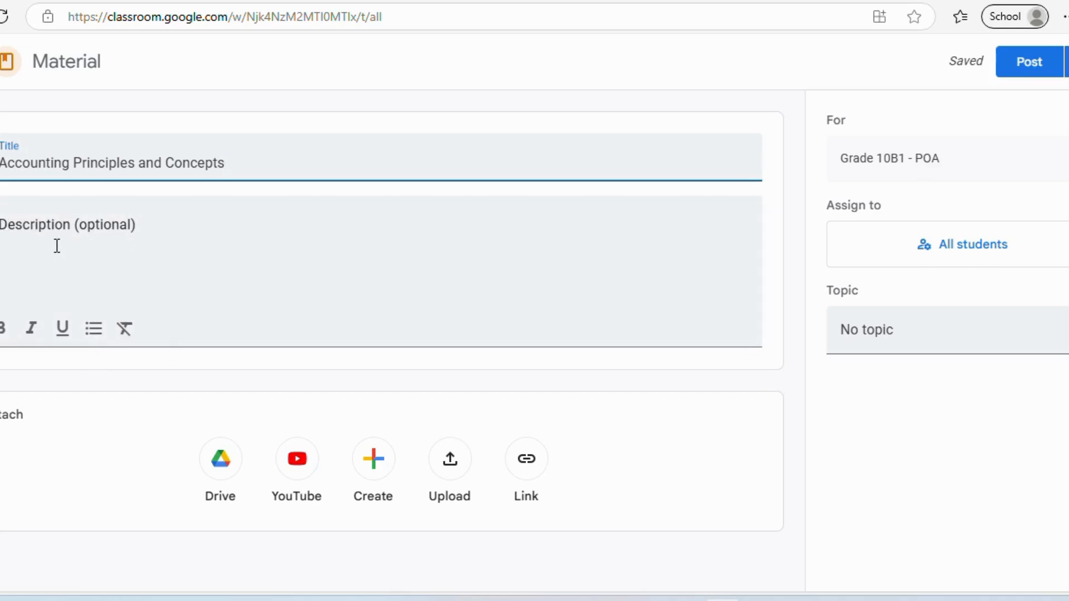
# - Give the material the description 'Watch this video and answer the questions.'
pyautogui.click(36, 223)
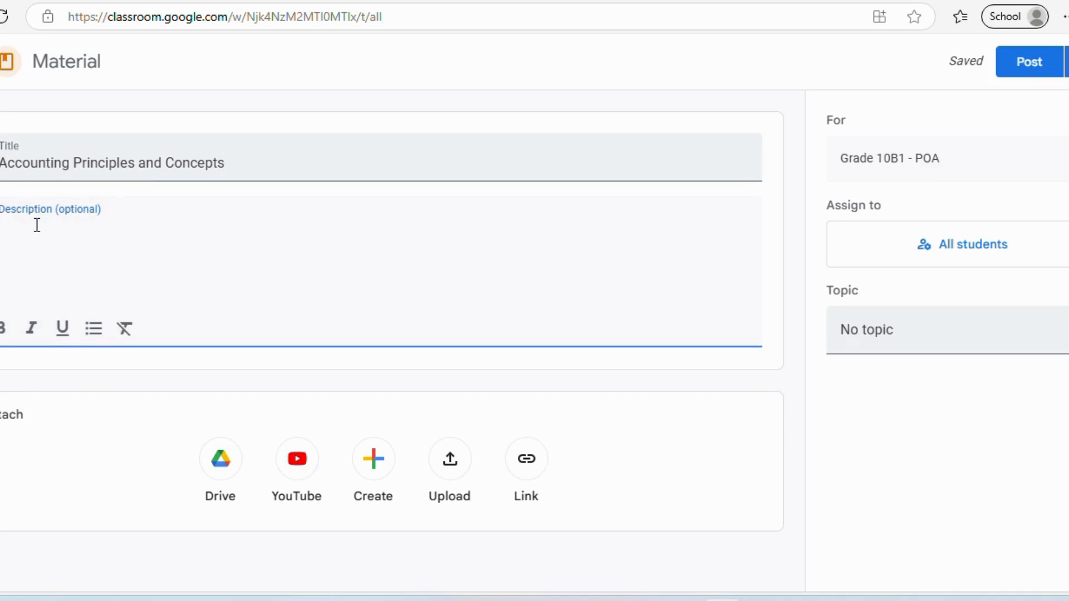
pyautogui.write('Watch the')
pyautogui.press('BackSpace')
pyautogui.write('is video')
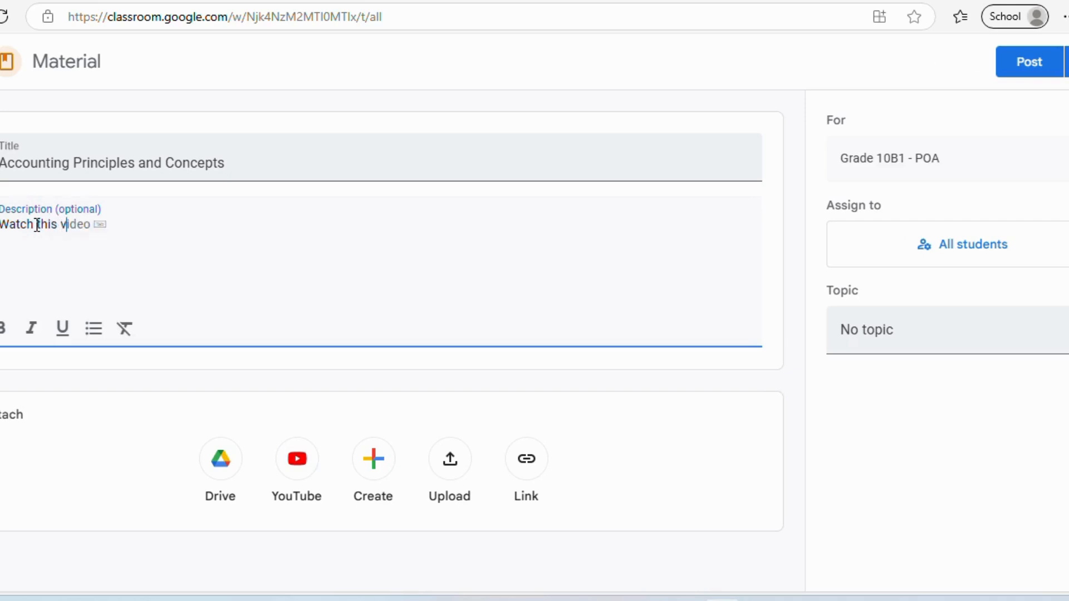
pyautogui.press('Tab')
pyautogui.write('and')
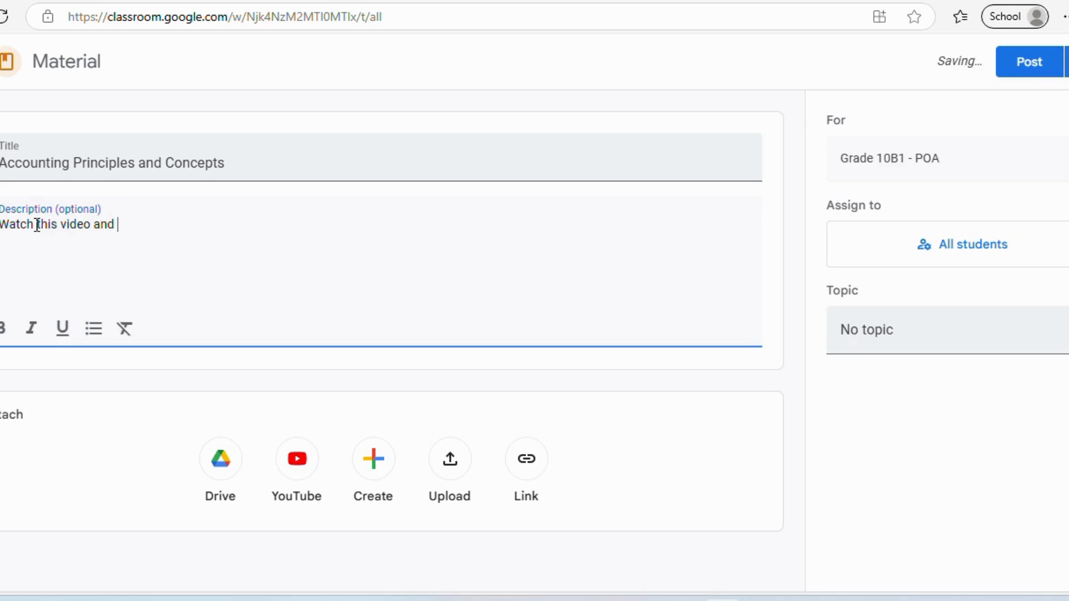
pyautogui.write(' answer')
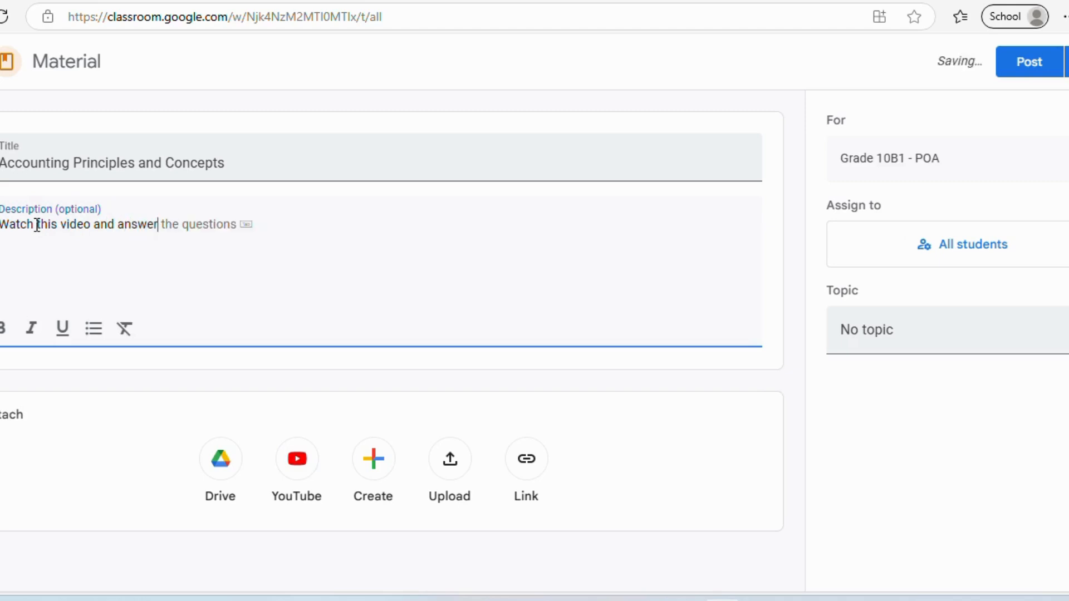
pyautogui.write(' the questions')
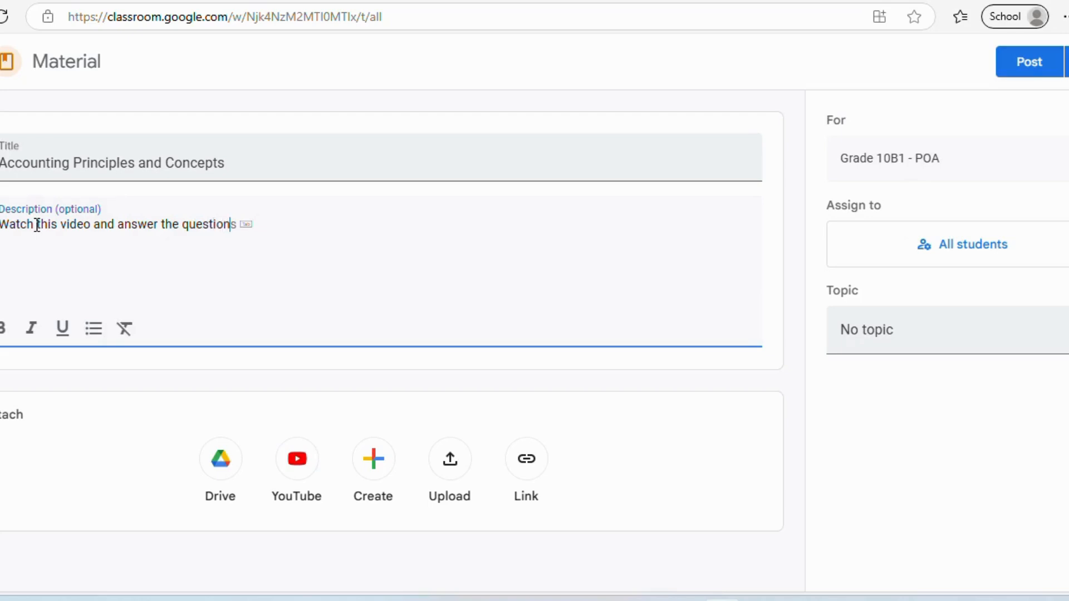
pyautogui.write('.')
# - Attach the copied Accounting Principles & Concepts YouTube video to the material
pyautogui.click(302, 465)
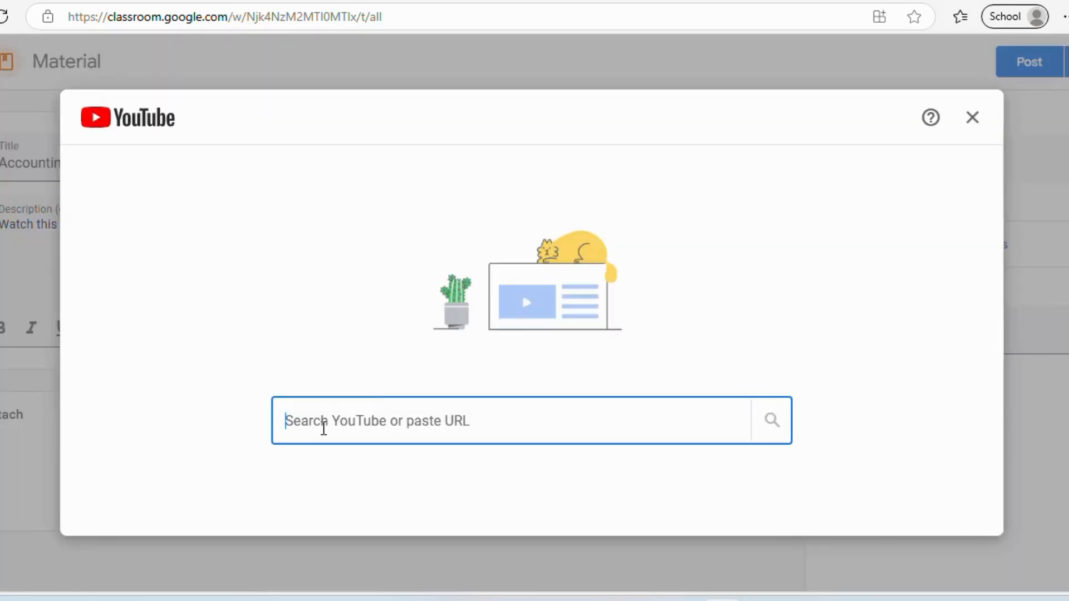
pyautogui.rightClick(322, 424)
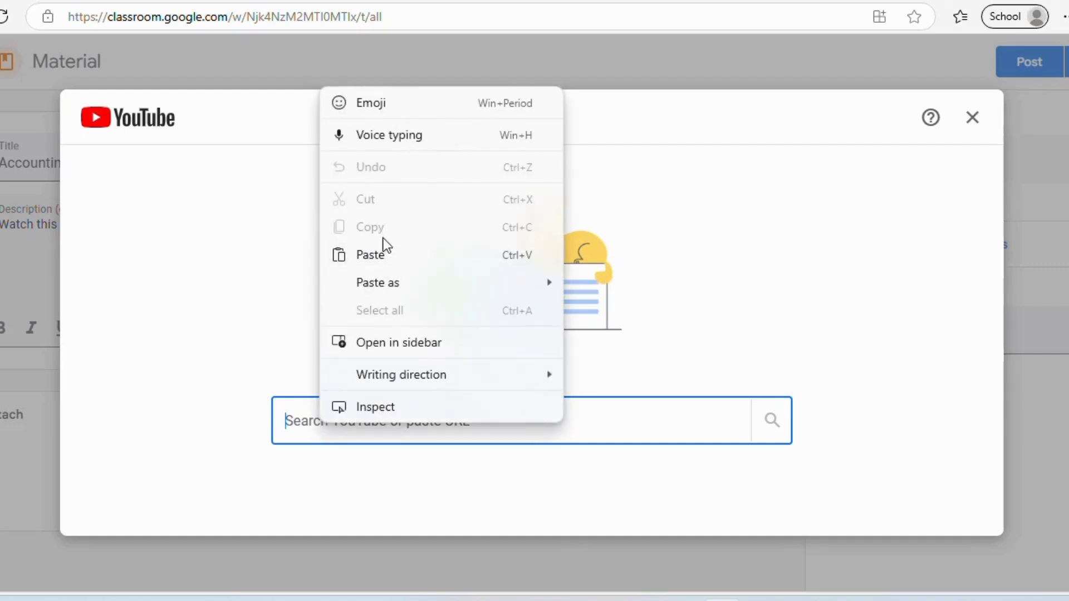
pyautogui.click(382, 255)
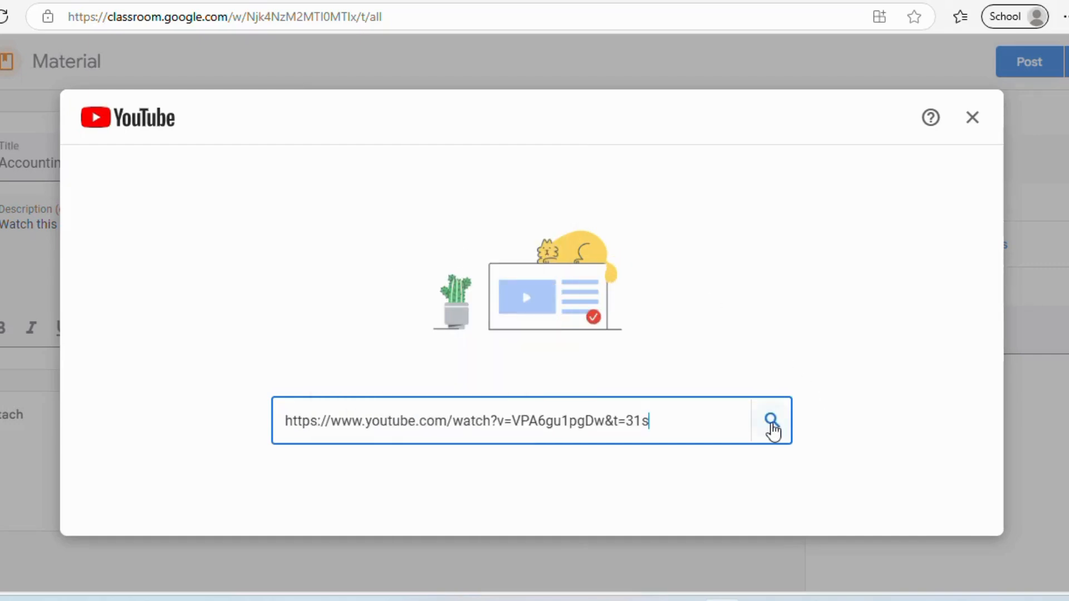
pyautogui.click(772, 421)
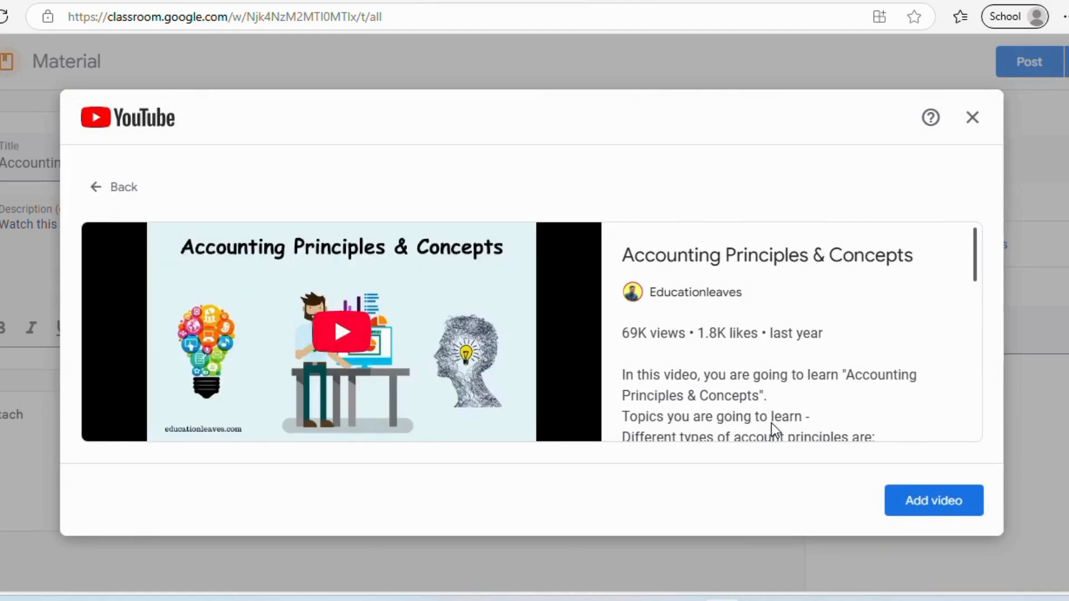
pyautogui.click(923, 505)
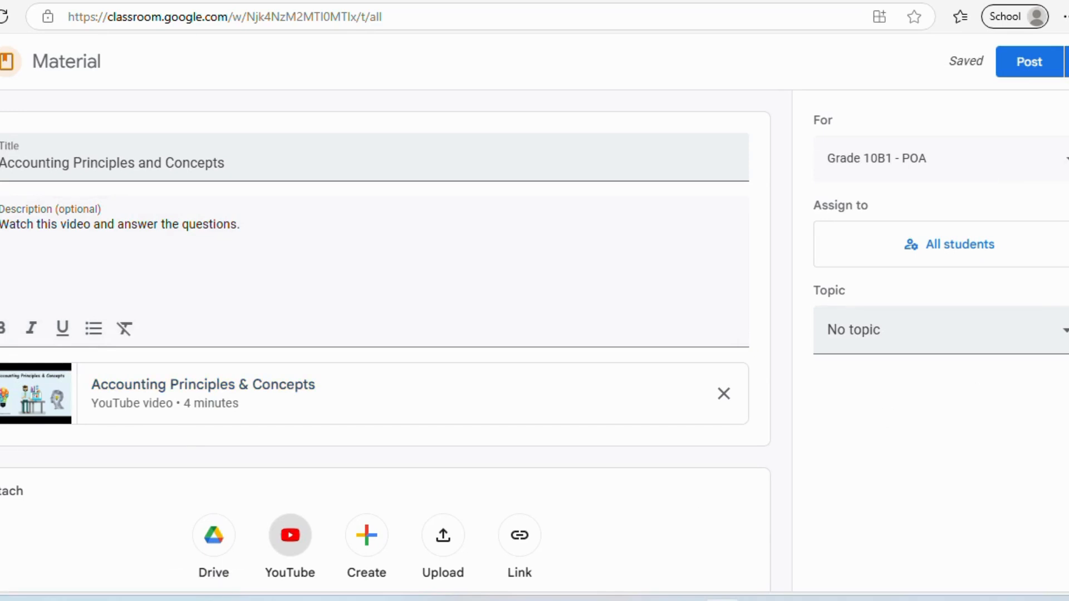
pyautogui.click(1027, 71)
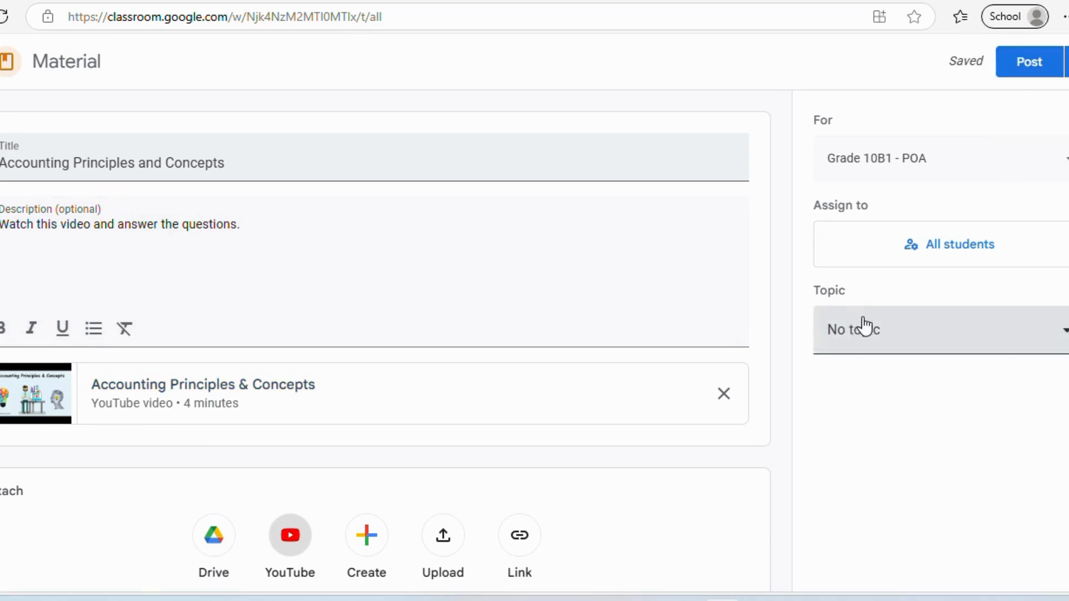
# - File the material under Introduction to Accounts and post it
pyautogui.click(917, 331)
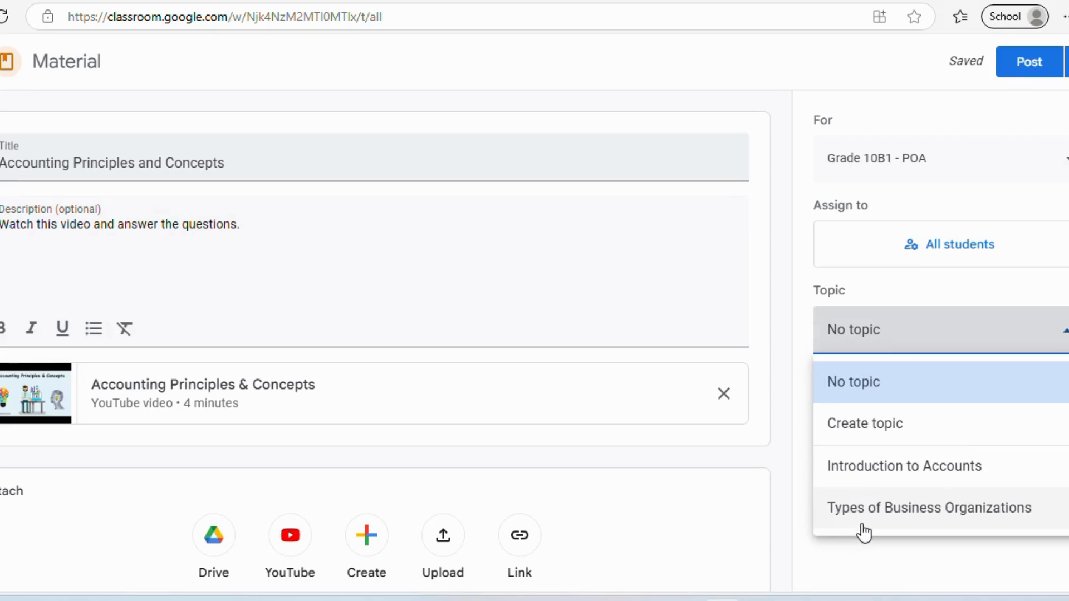
pyautogui.click(886, 471)
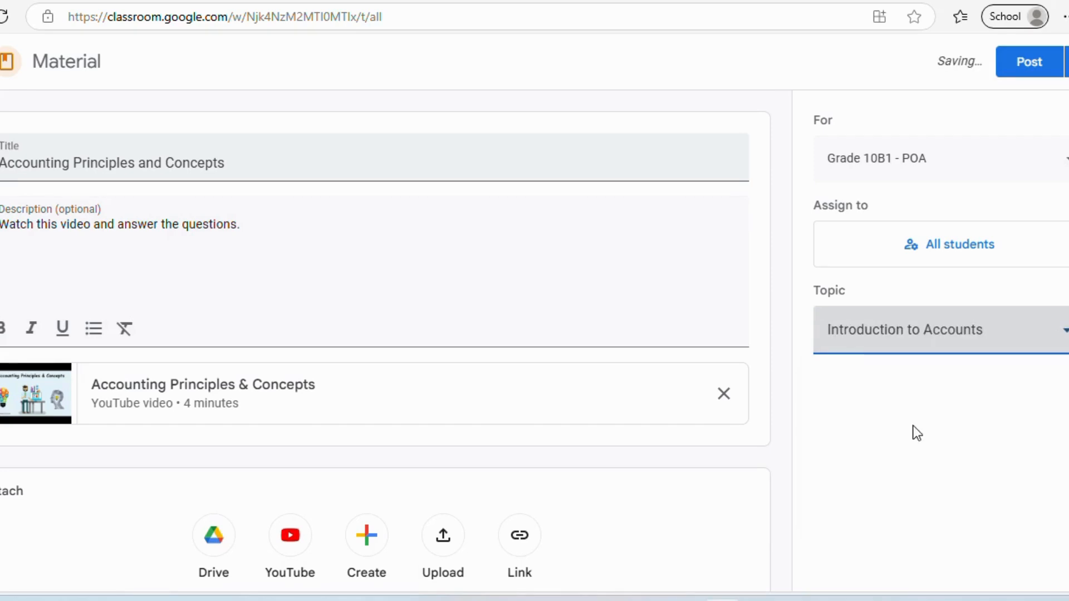
pyautogui.click(1028, 65)
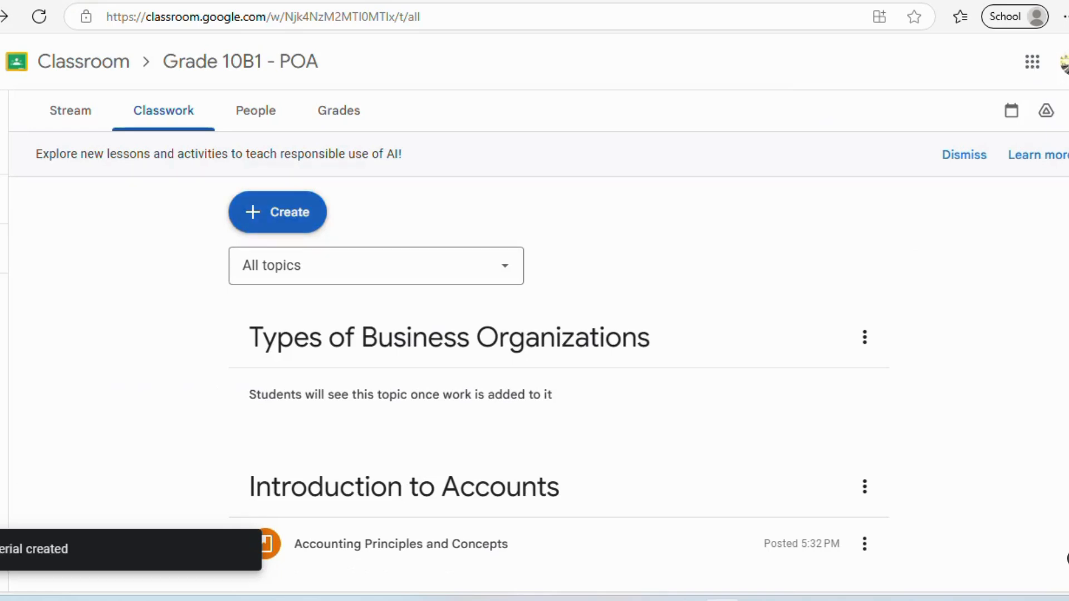
# - Drag Types of Business Organizations below Introduction to Accounts, then return to the YouTube tab
pyautogui.scroll(-1, 1028, 491)
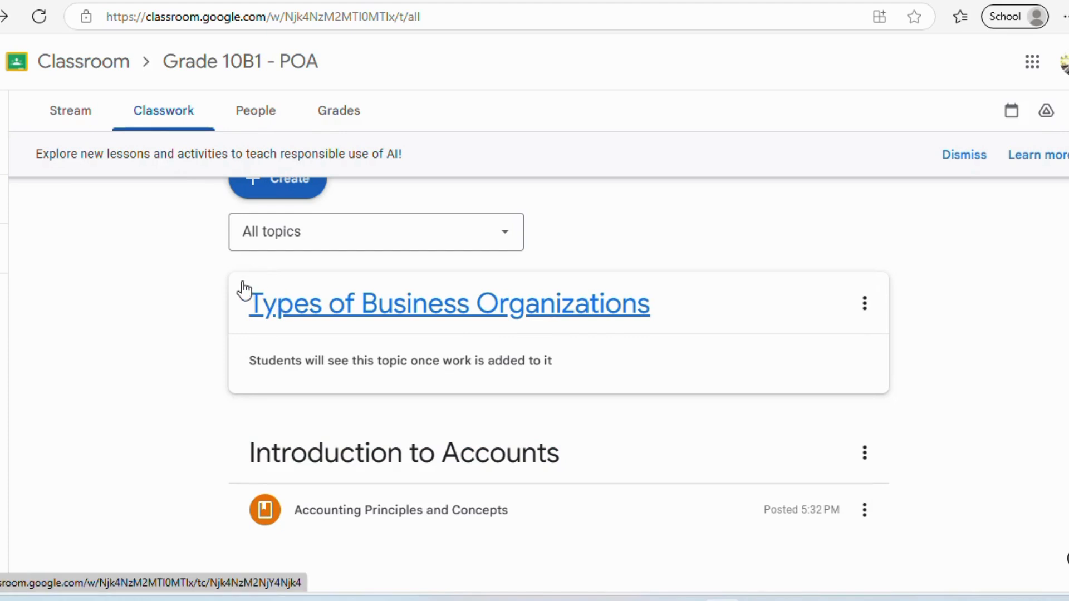
pyautogui.moveTo(243, 290); pyautogui.dragTo(251, 465)
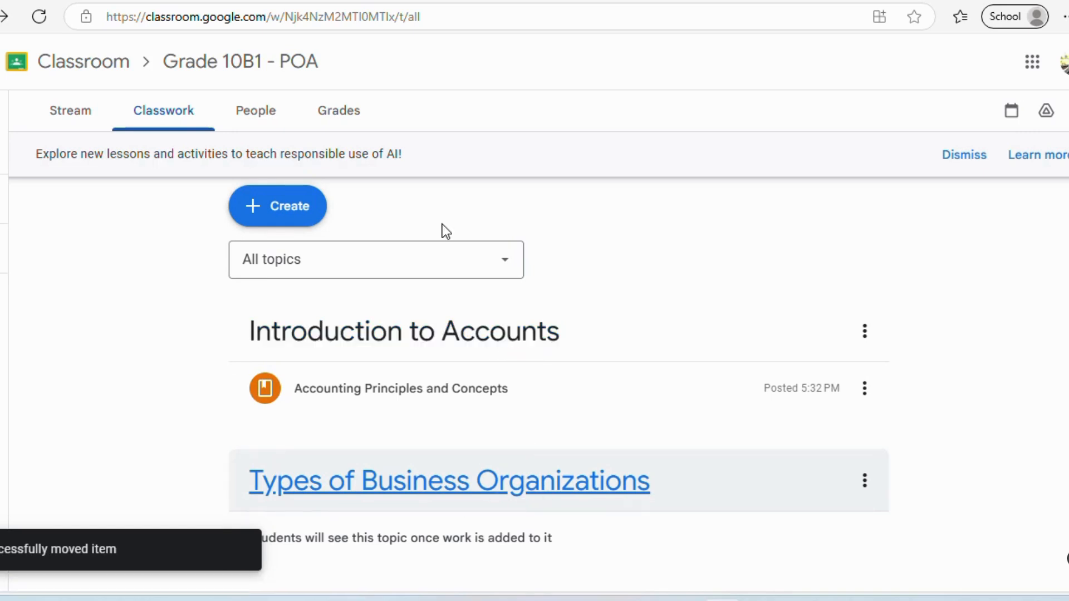
pyautogui.click(807, 1)
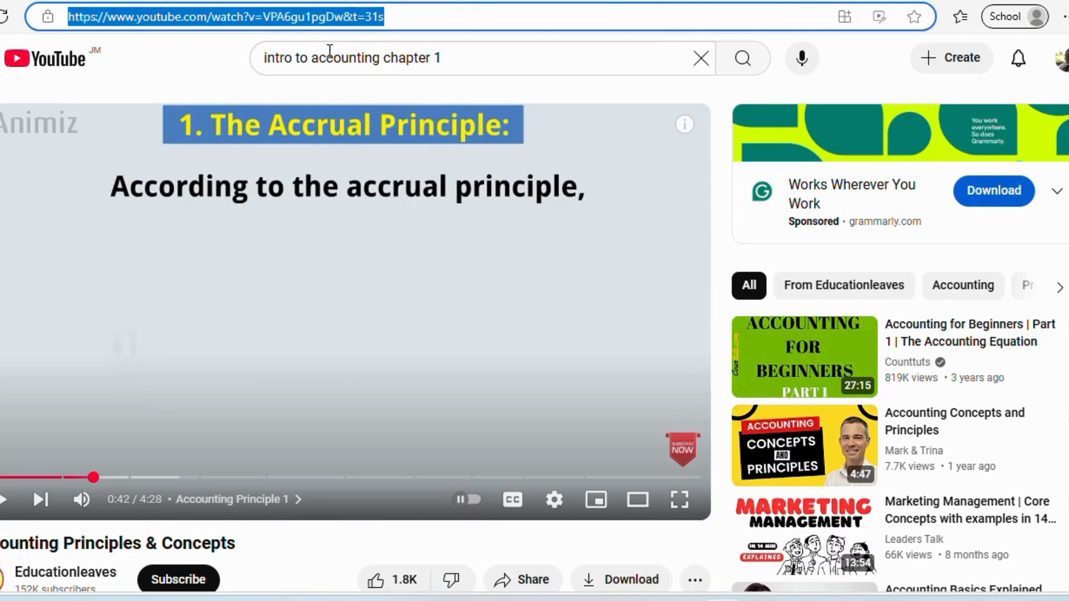
# - From google.com, open the EconEdLink Types of Business Organizations PDF and copy its address
pyautogui.write('goog')
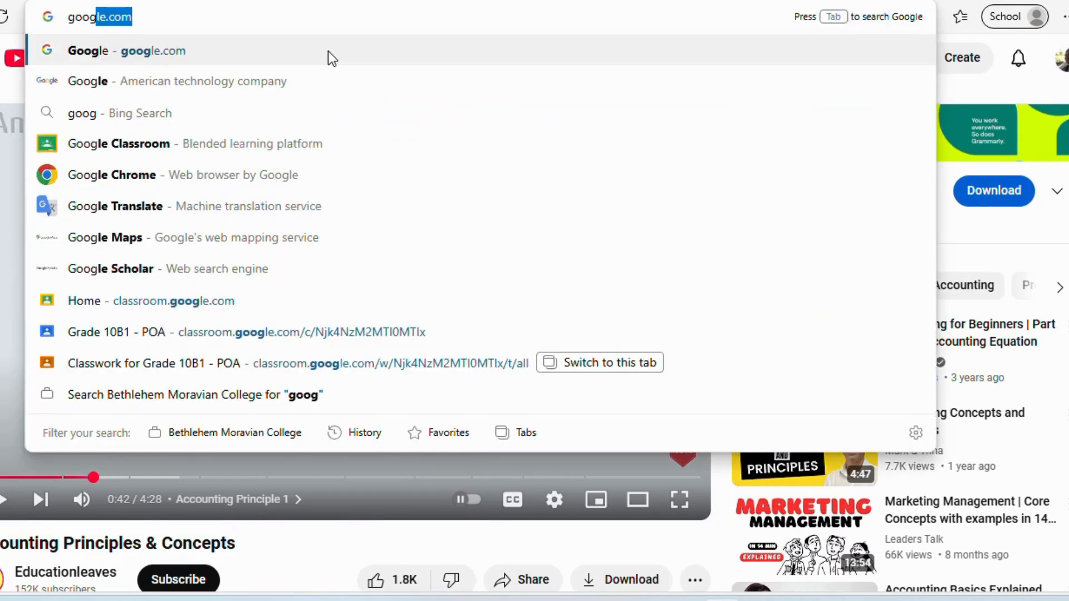
pyautogui.write('le.com')
pyautogui.press('Return')
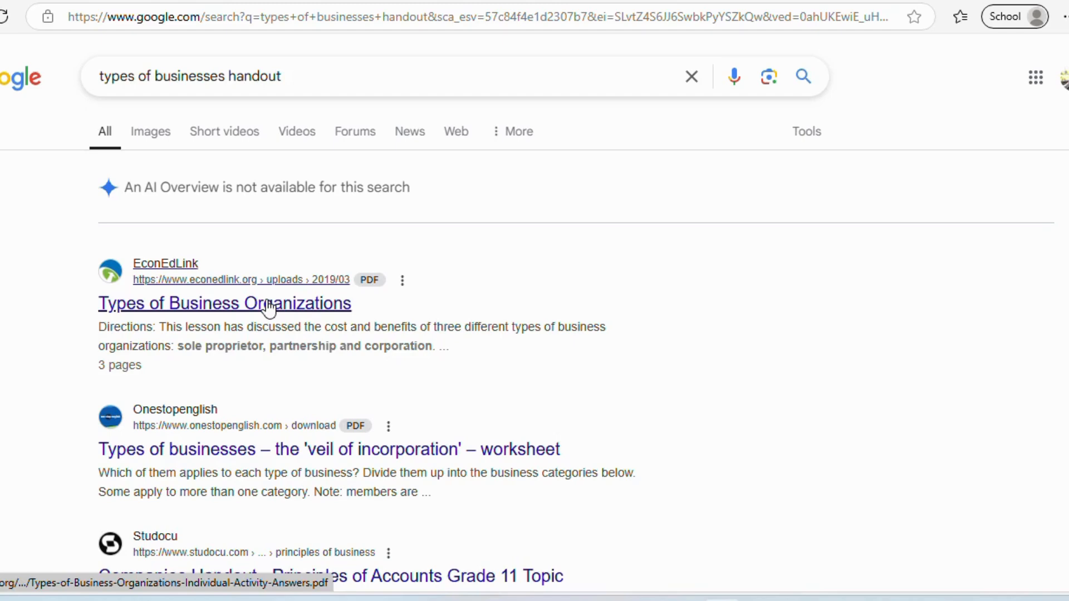
pyautogui.click(269, 305)
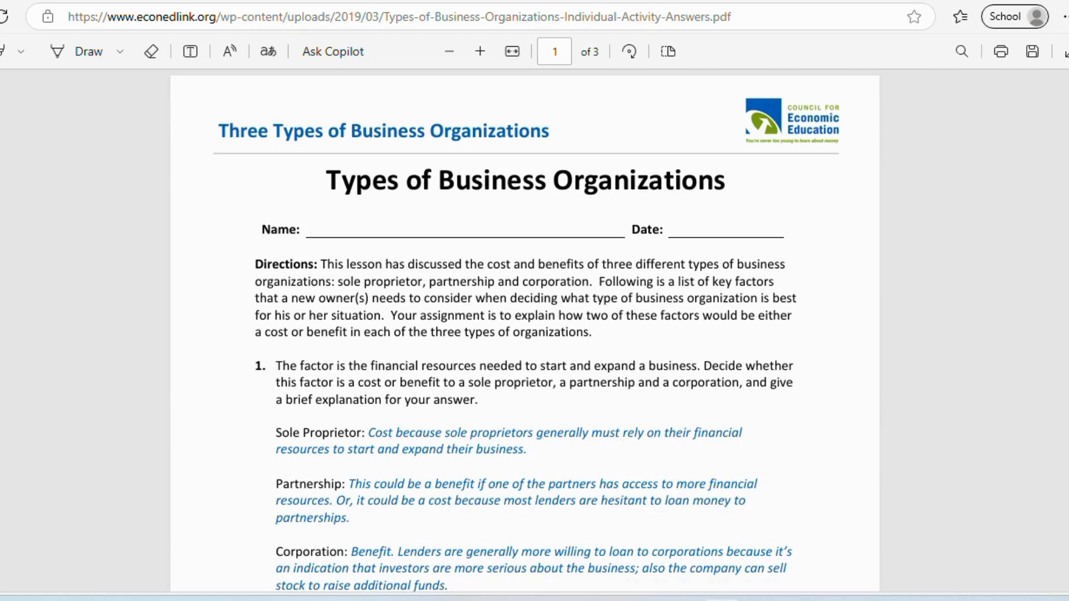
pyautogui.scroll(-2, 988, 537)
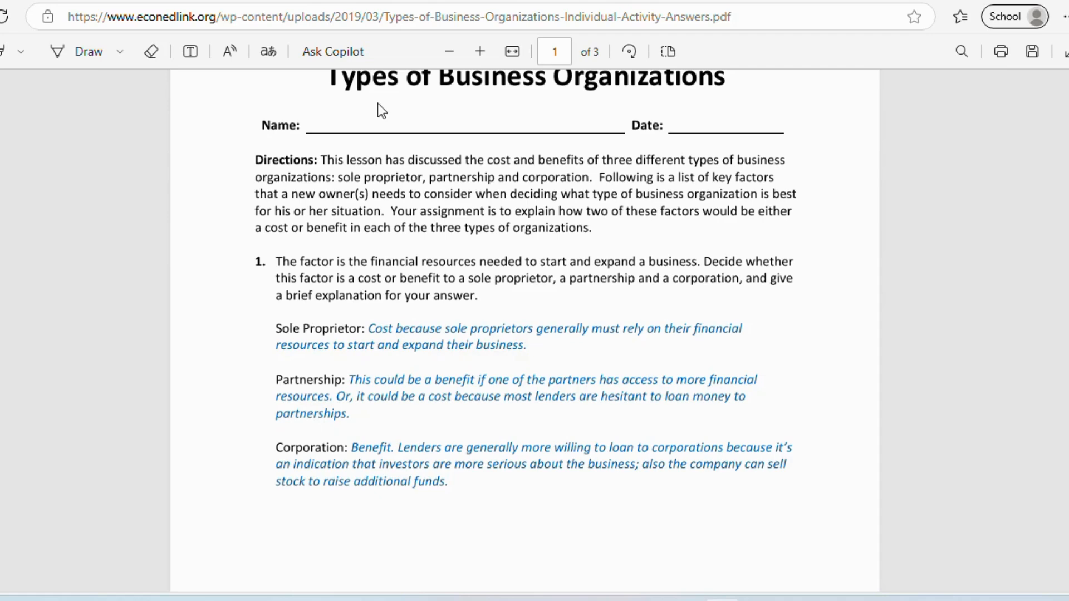
pyautogui.click(225, 16)
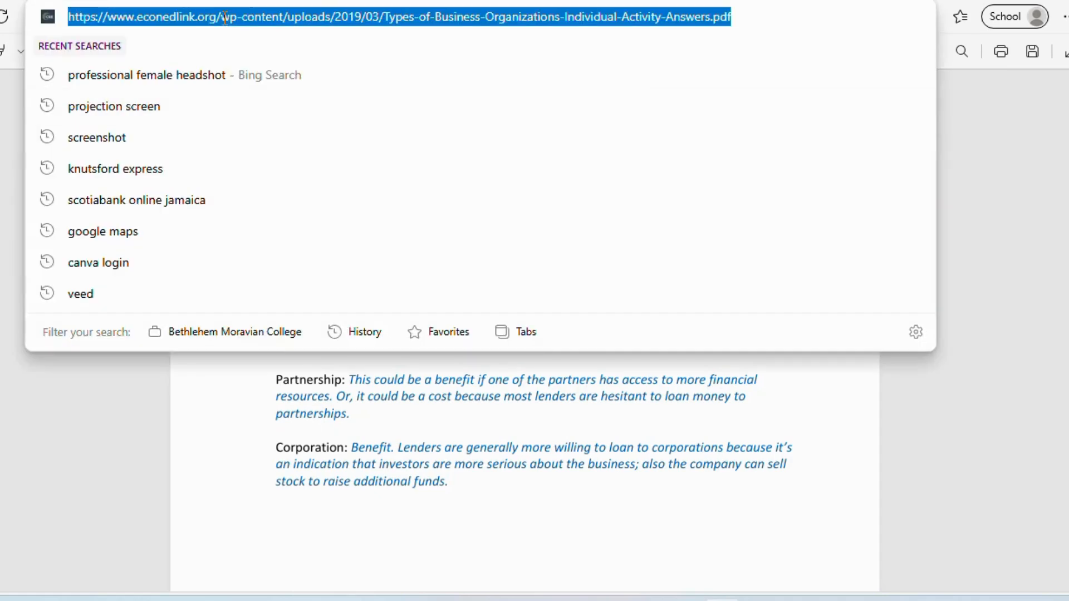
pyautogui.rightClick(224, 17)
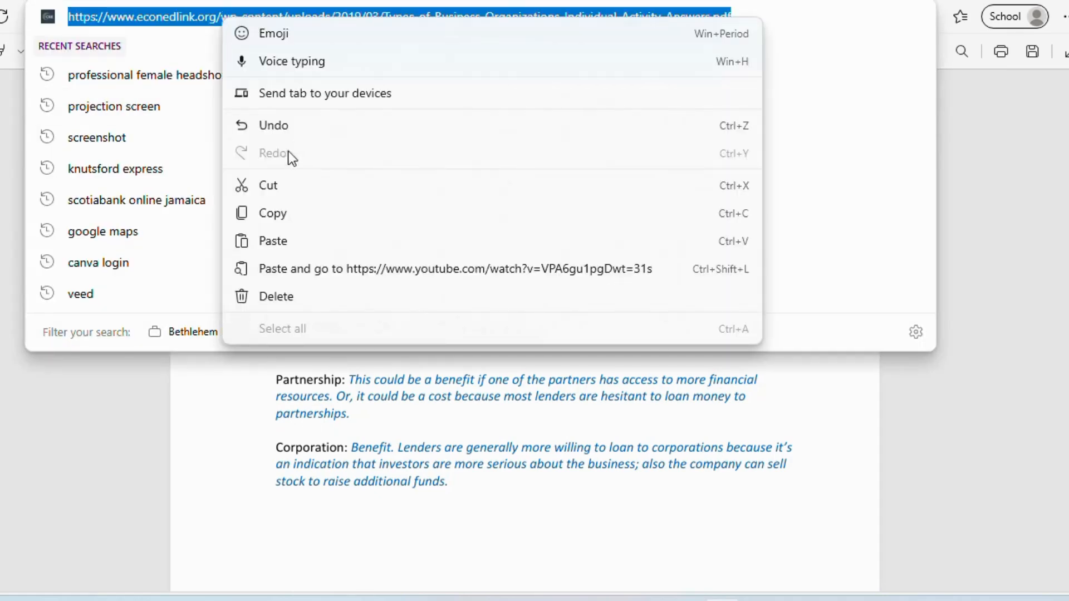
pyautogui.click(273, 213)
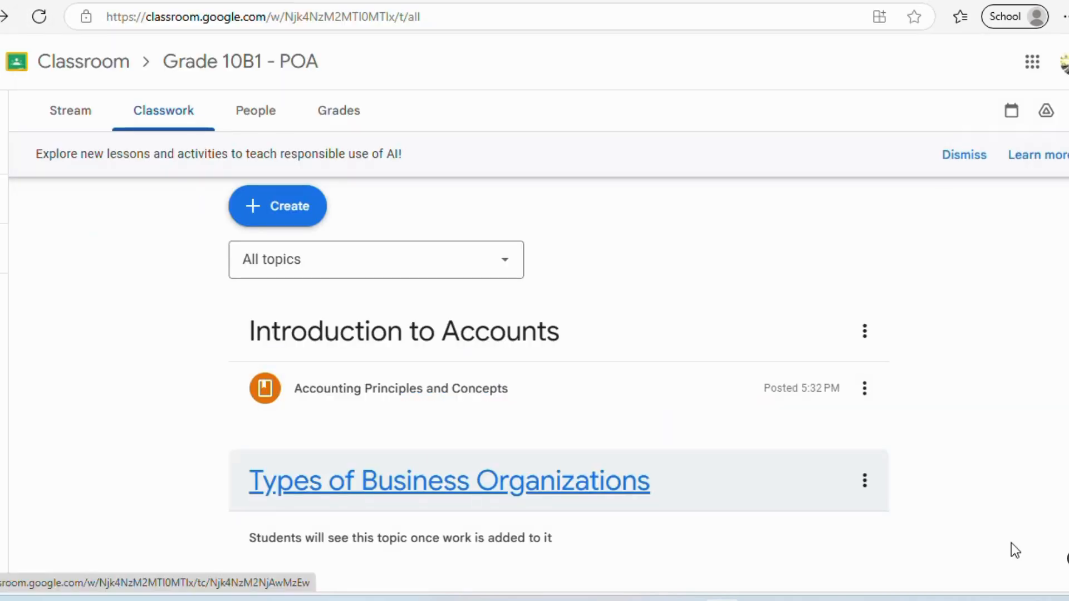
# - Create a new material titled 'Types of Business Organizations'
pyautogui.click(273, 211)
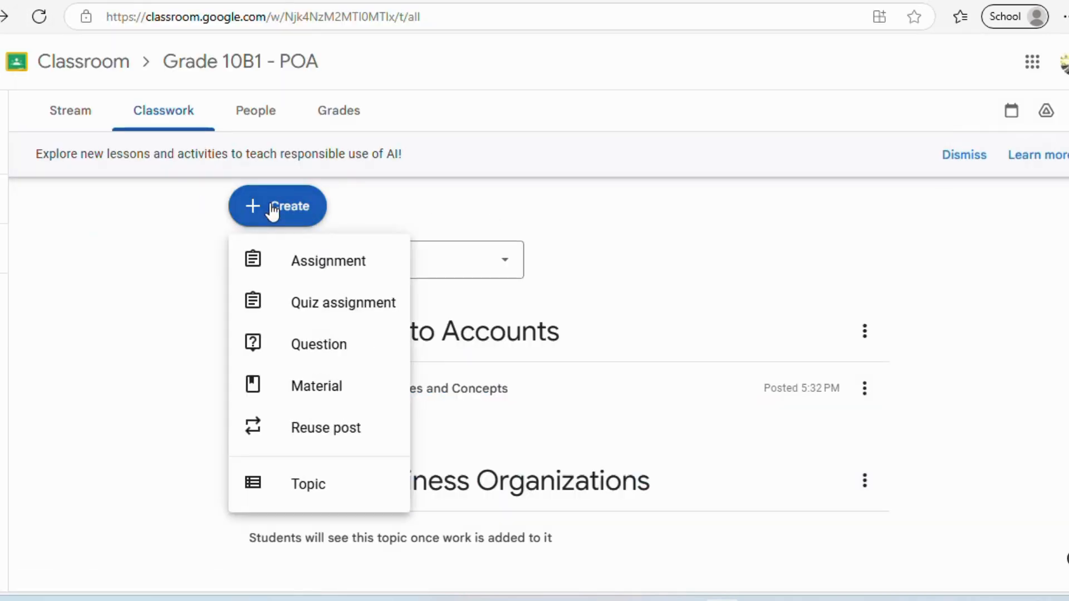
pyautogui.click(326, 395)
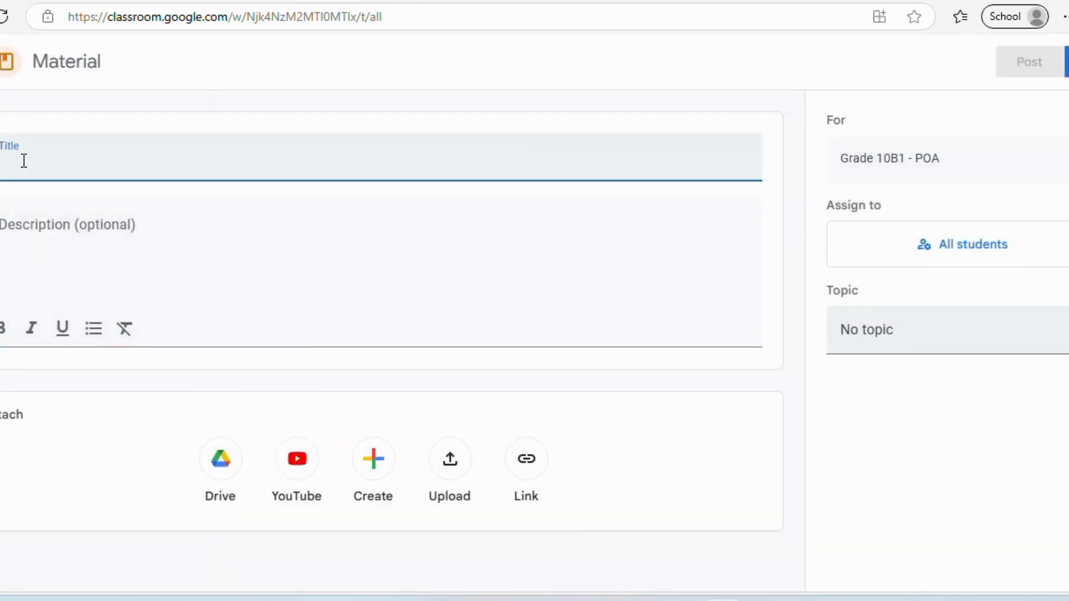
pyautogui.write('T')
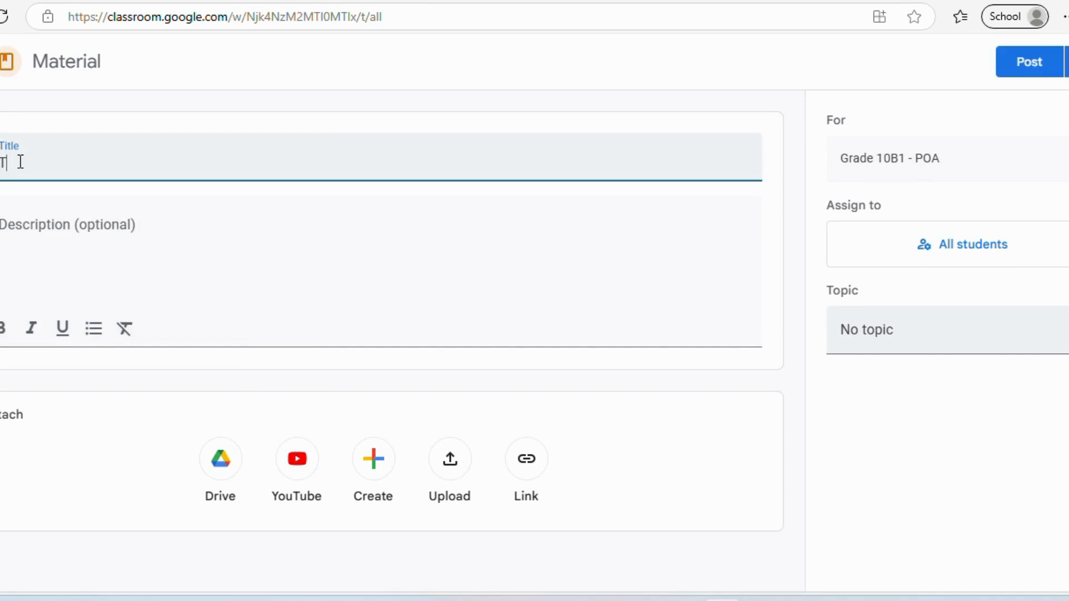
pyautogui.write('yp')
pyautogui.write('of Business ')
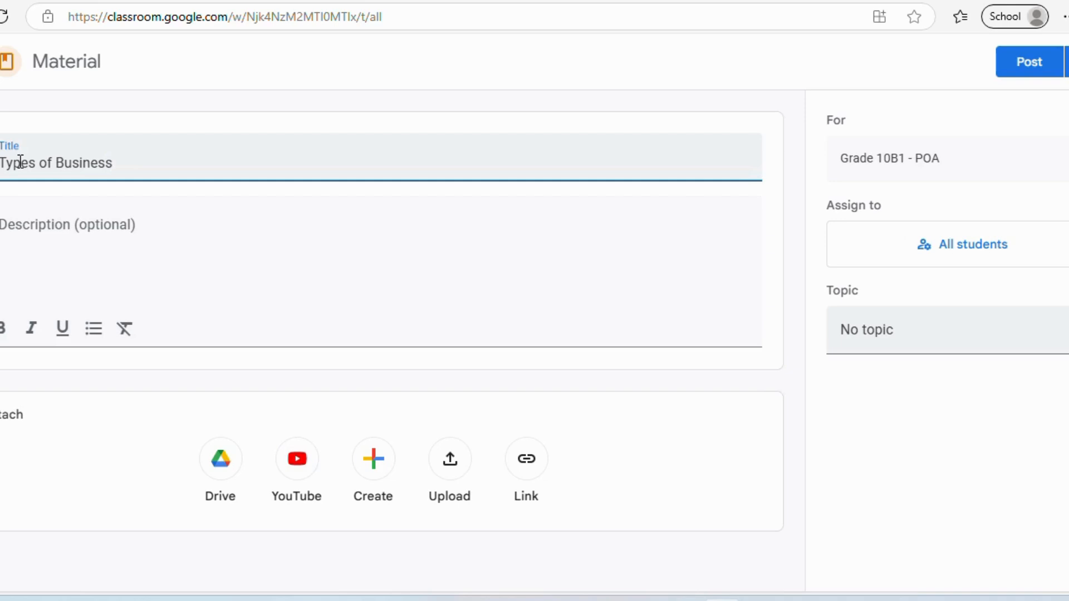
pyautogui.write('Organization')
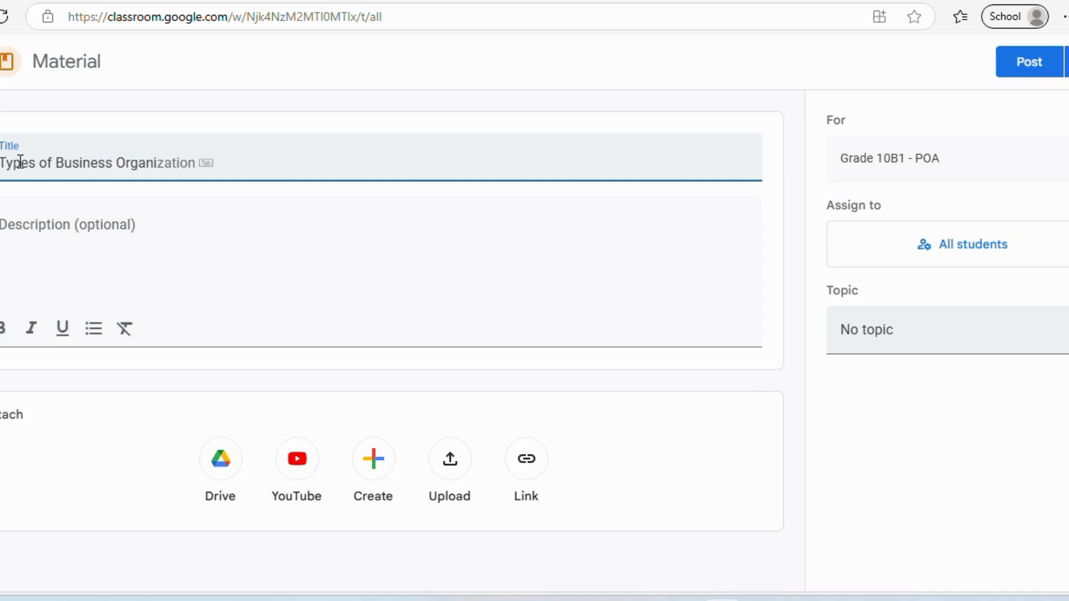
pyautogui.write('s')
# - Describe it as 'Follow this link to explore the main types of businesses.'
pyautogui.click(35, 234)
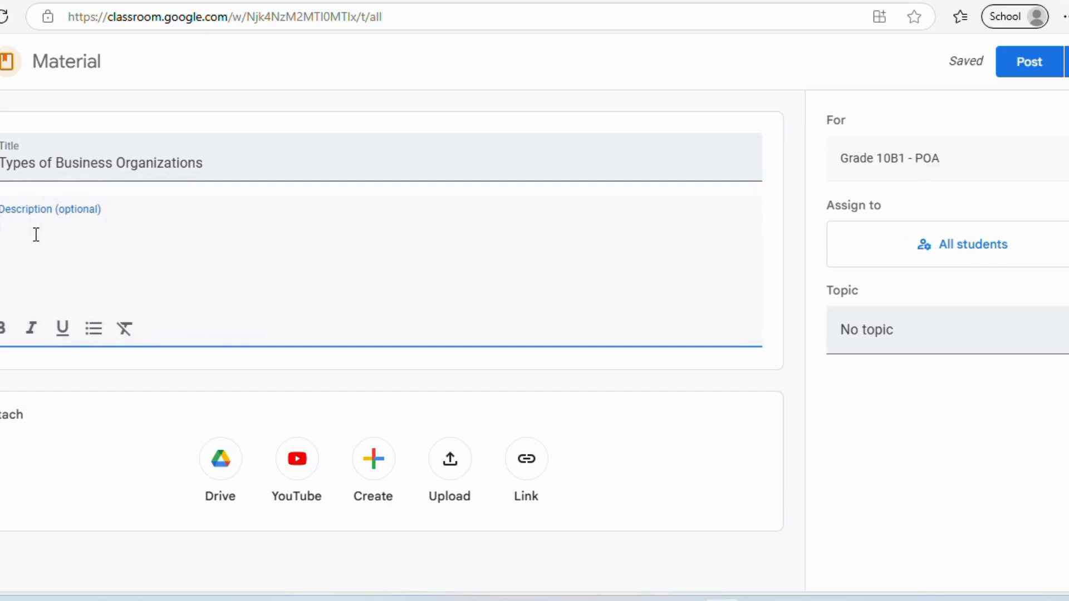
pyautogui.write('Follow this link to explo')
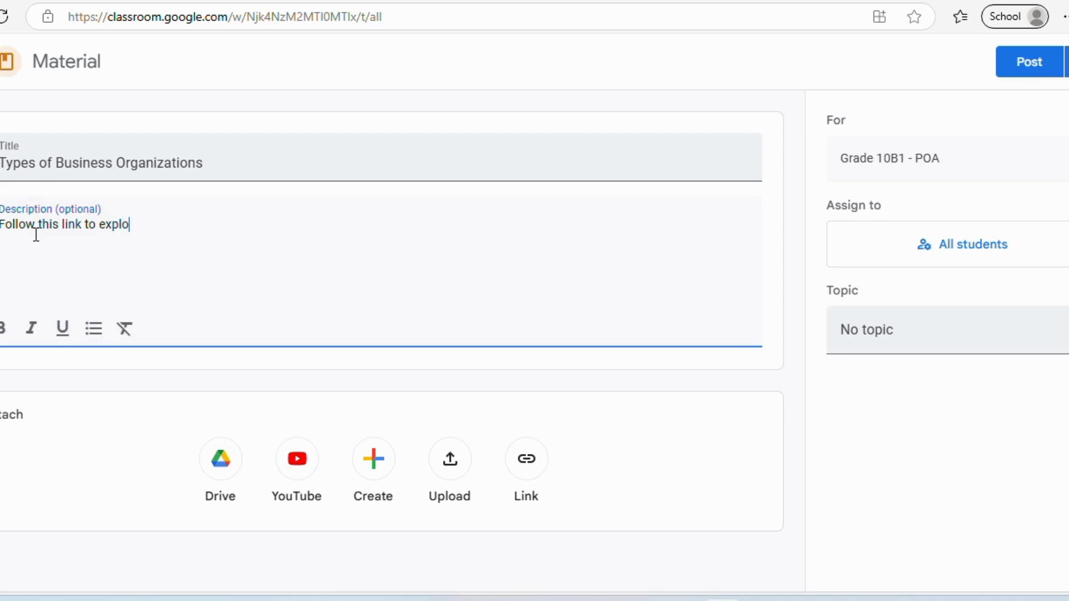
pyautogui.write('re yo')
pyautogui.press('BackSpace')
pyautogui.press('BackSpace')
pyautogui.write('the main')
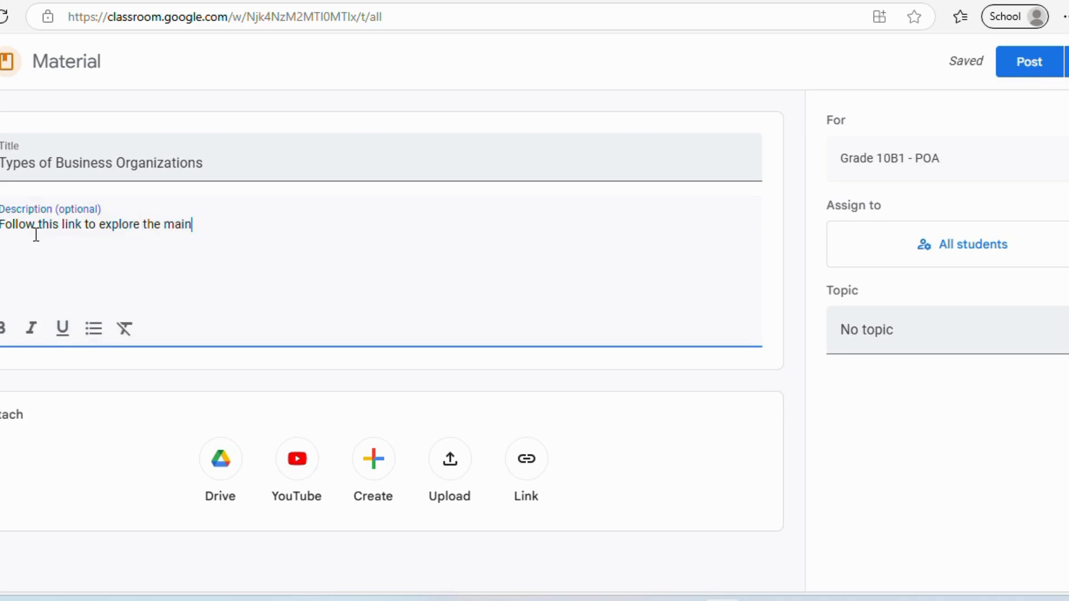
pyautogui.write(' types ')
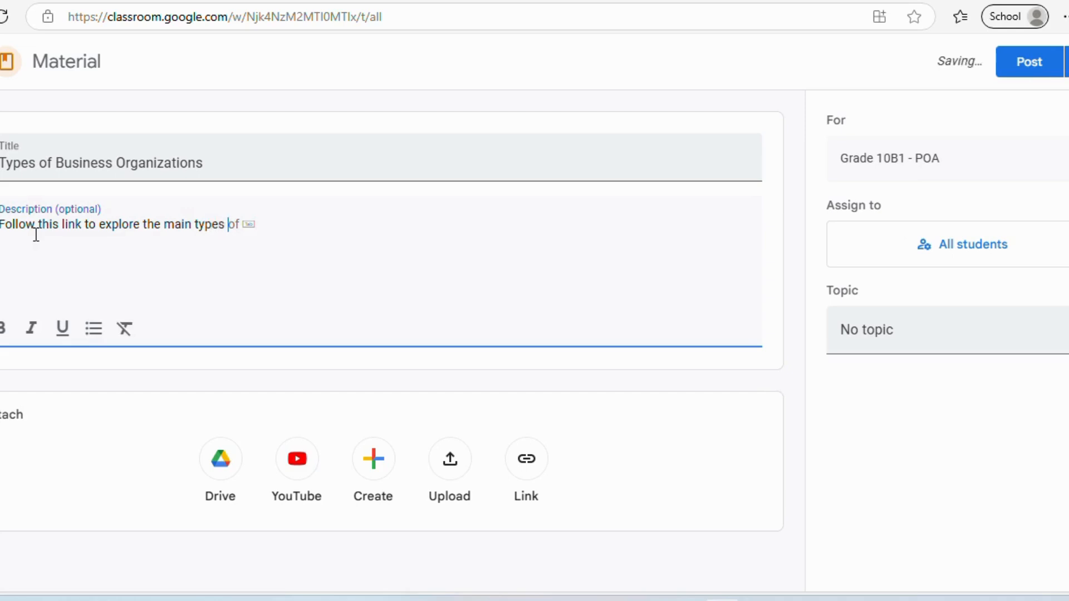
pyautogui.write('of businesses.')
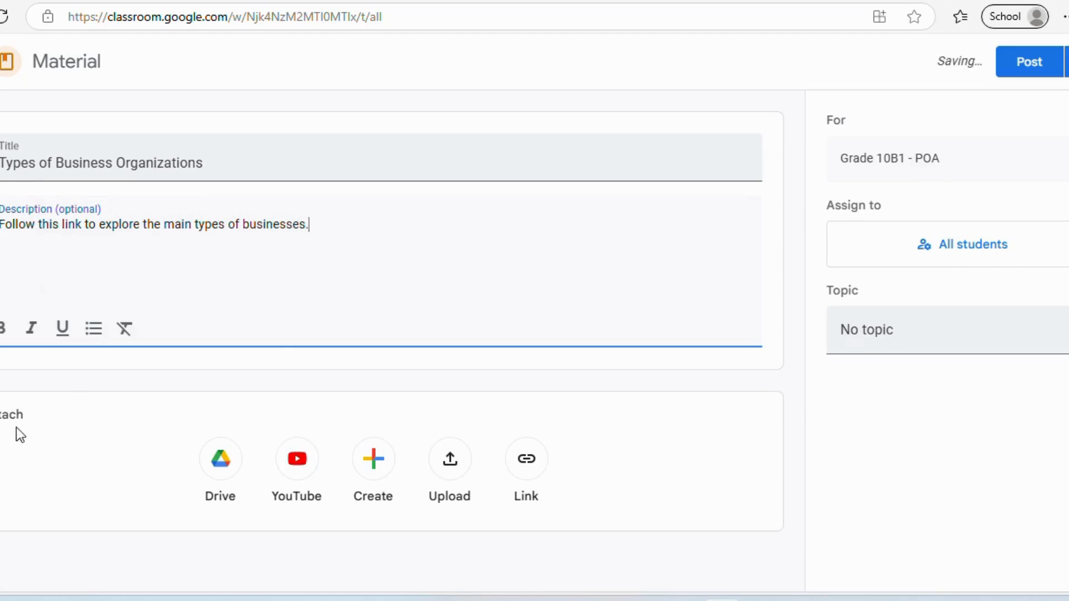
# - Attach the copied EconEdLink PDF link, file under Types of Business Organizations, and post
pyautogui.click(536, 461)
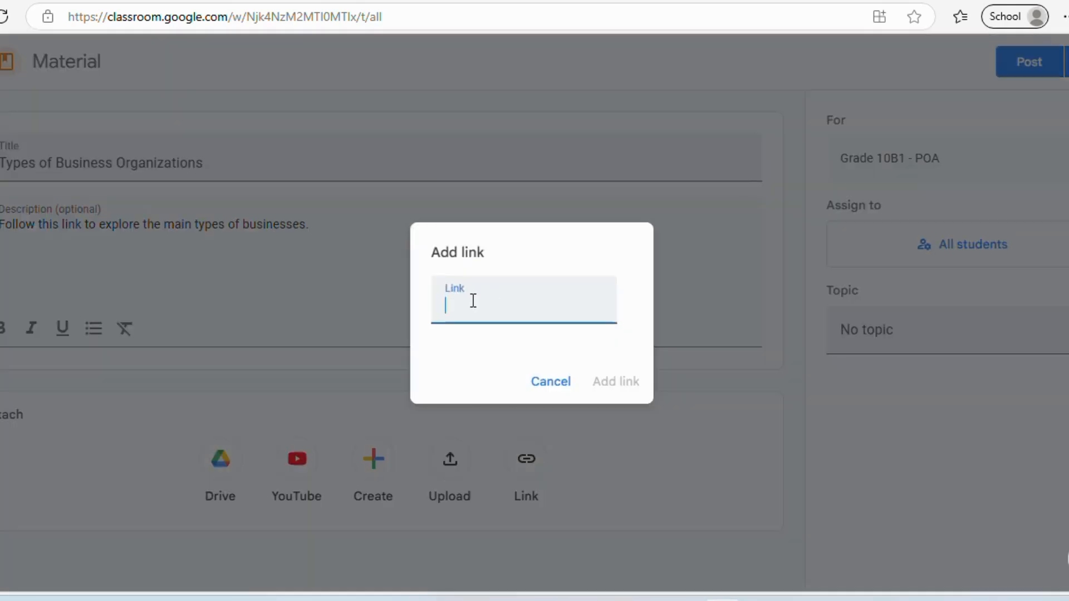
pyautogui.hotkey('ctrl', 'v')
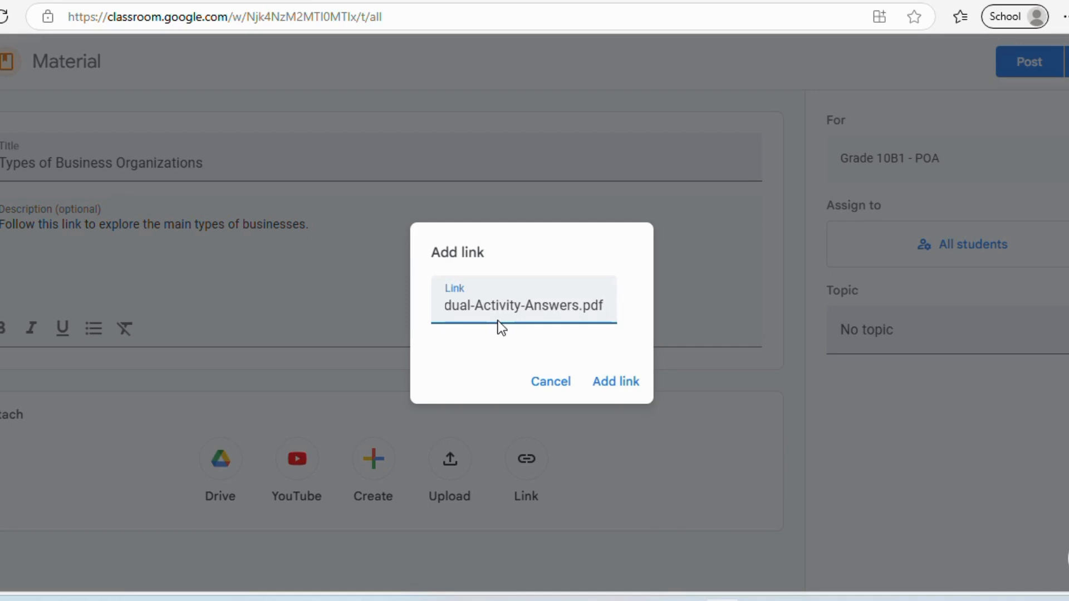
pyautogui.click(614, 384)
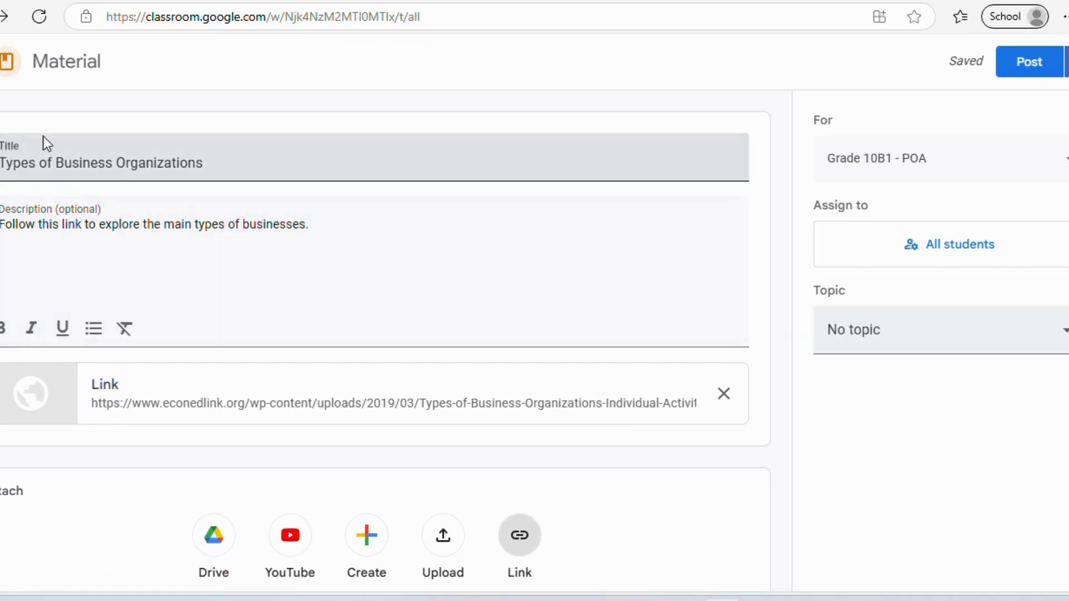
pyautogui.click(861, 342)
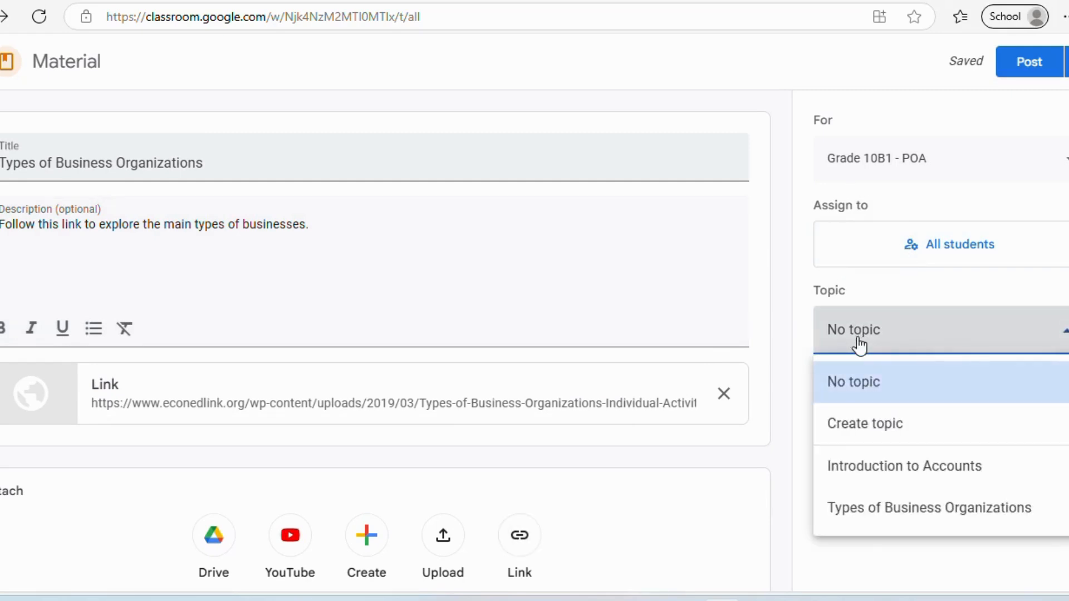
pyautogui.click(878, 511)
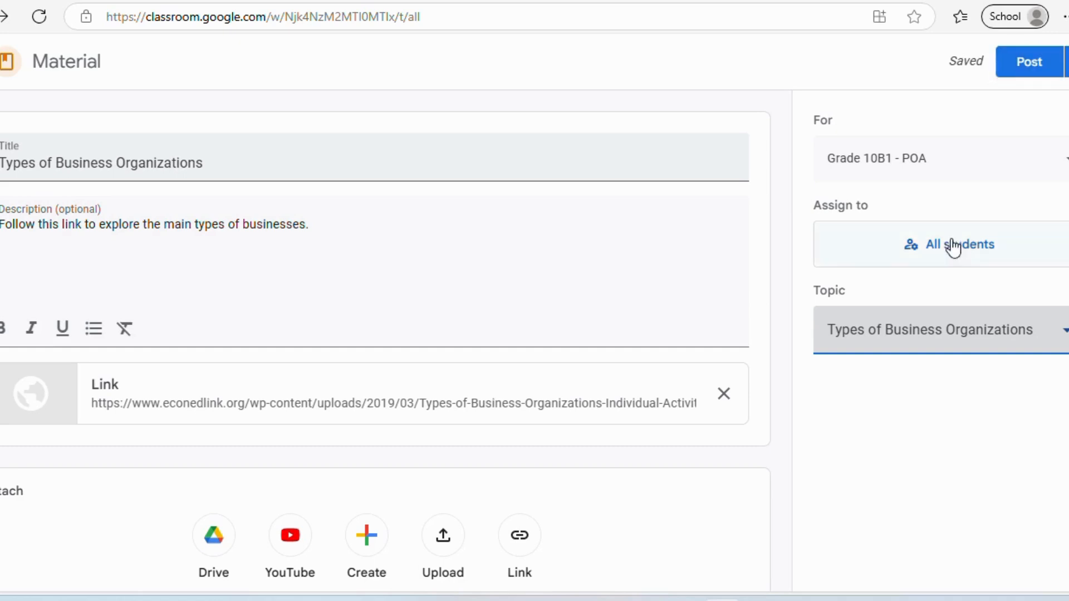
pyautogui.click(1019, 64)
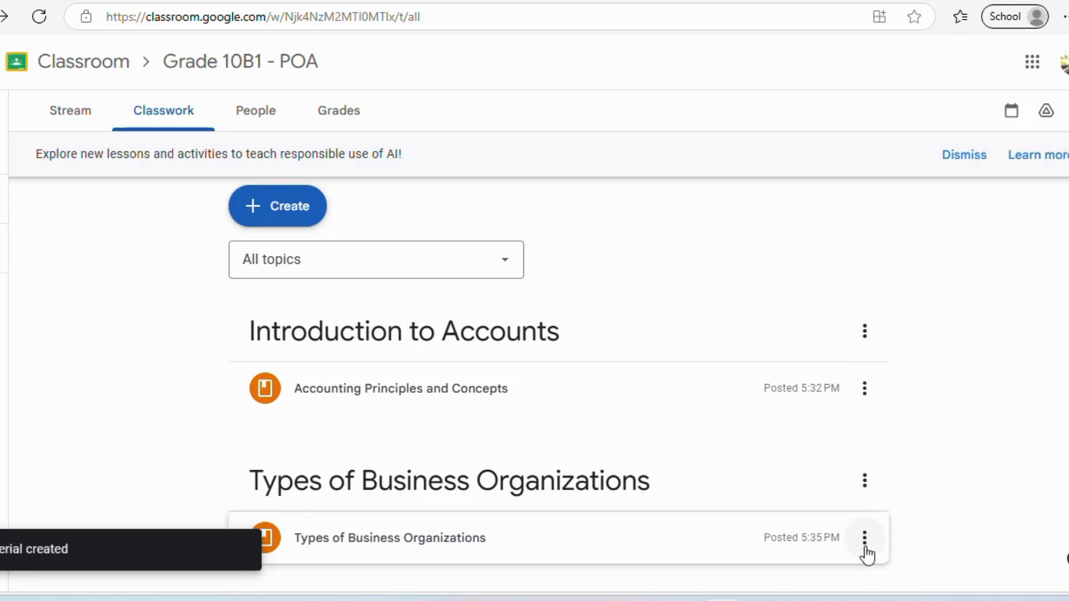
# - Look over the options menus for the Introduction to Accounts topic and its Accounting Principles material
pyautogui.click(865, 332)
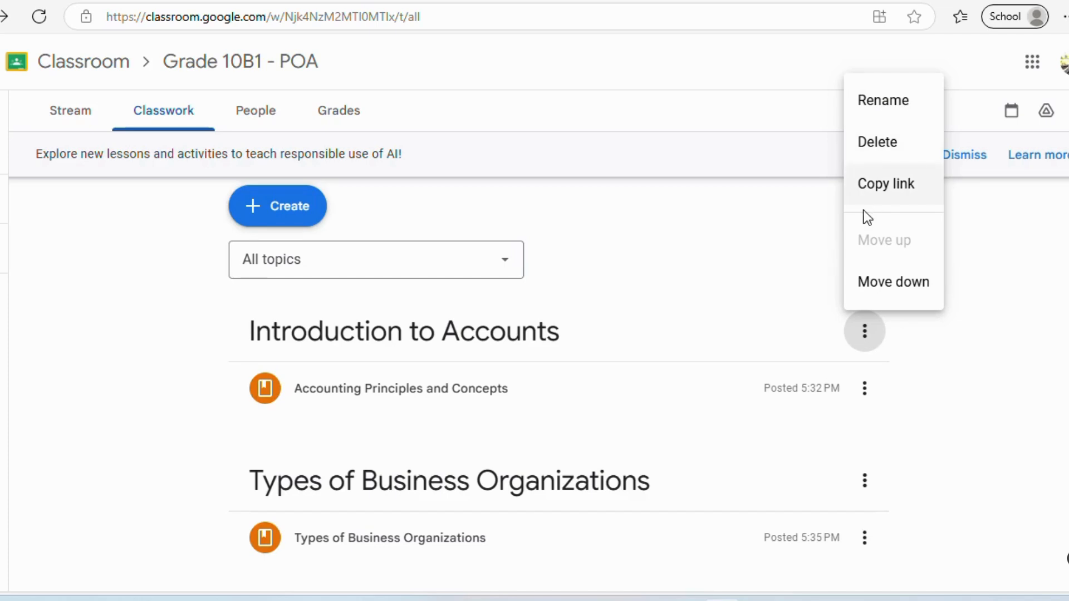
pyautogui.click(864, 390)
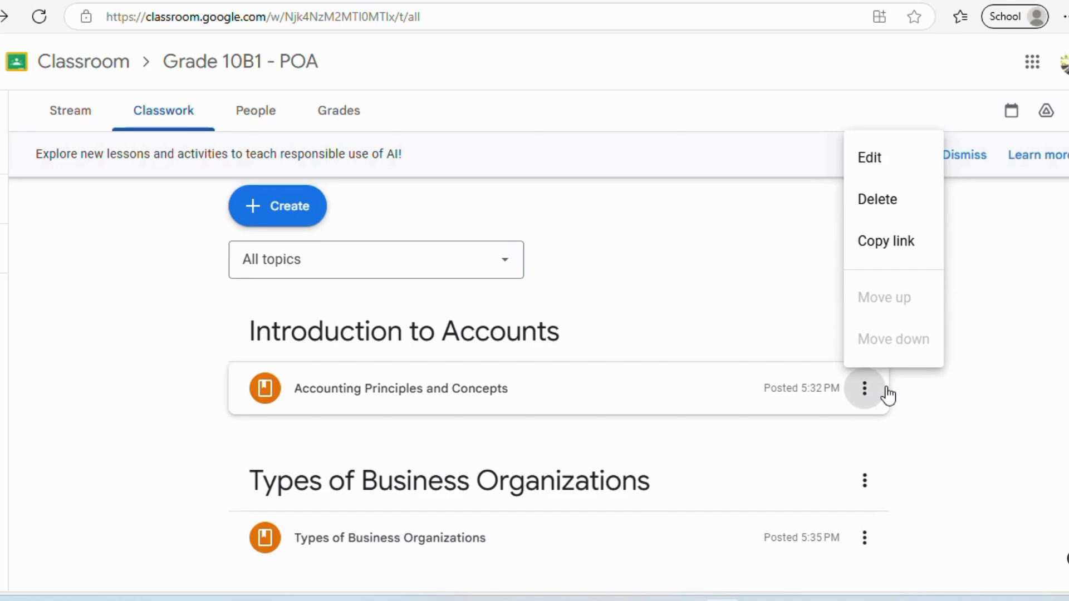
pyautogui.click(1011, 448)
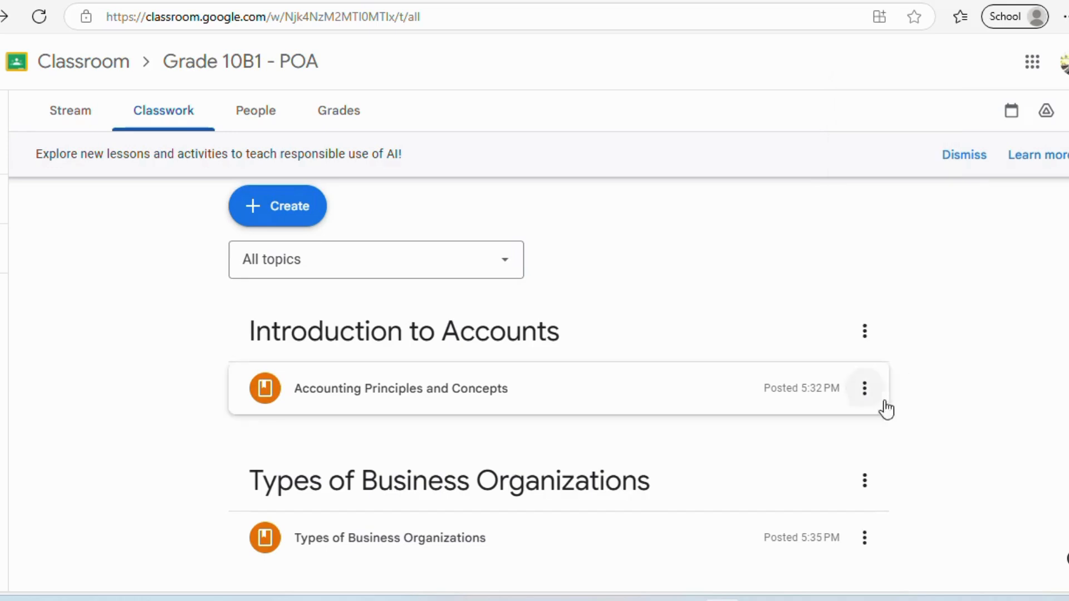
pyautogui.click(865, 331)
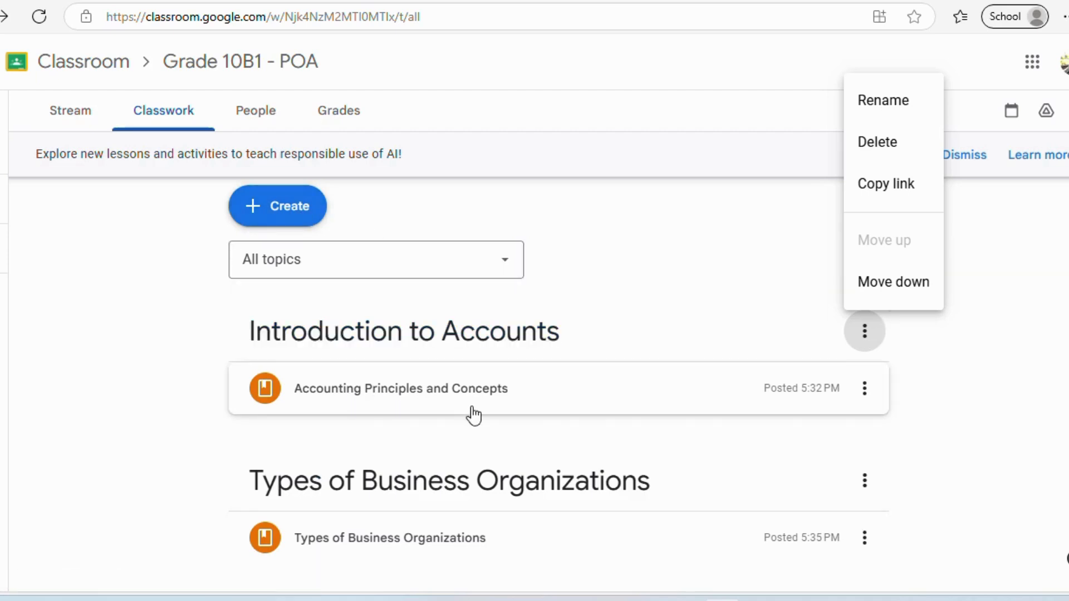
pyautogui.click(967, 392)
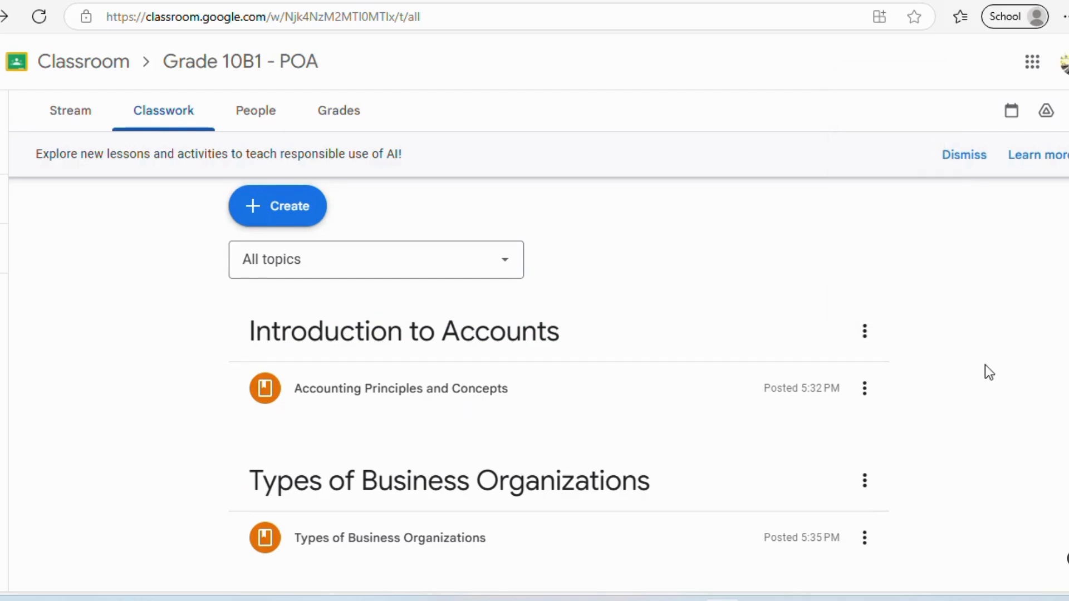
# - Check the People list, then return to Classwork and bring up the Create menu
pyautogui.click(255, 113)
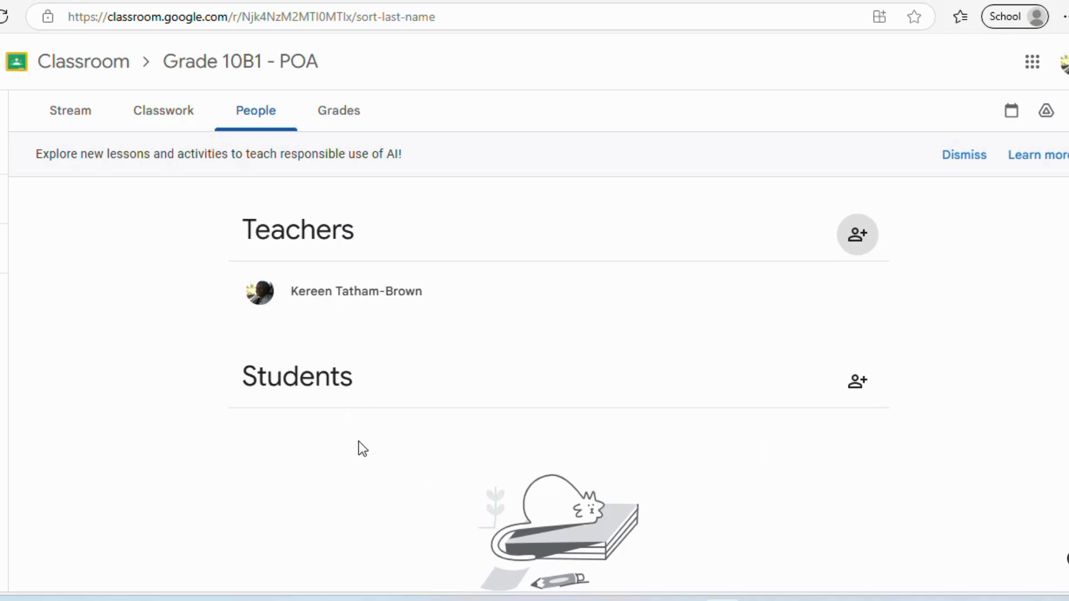
pyautogui.click(163, 116)
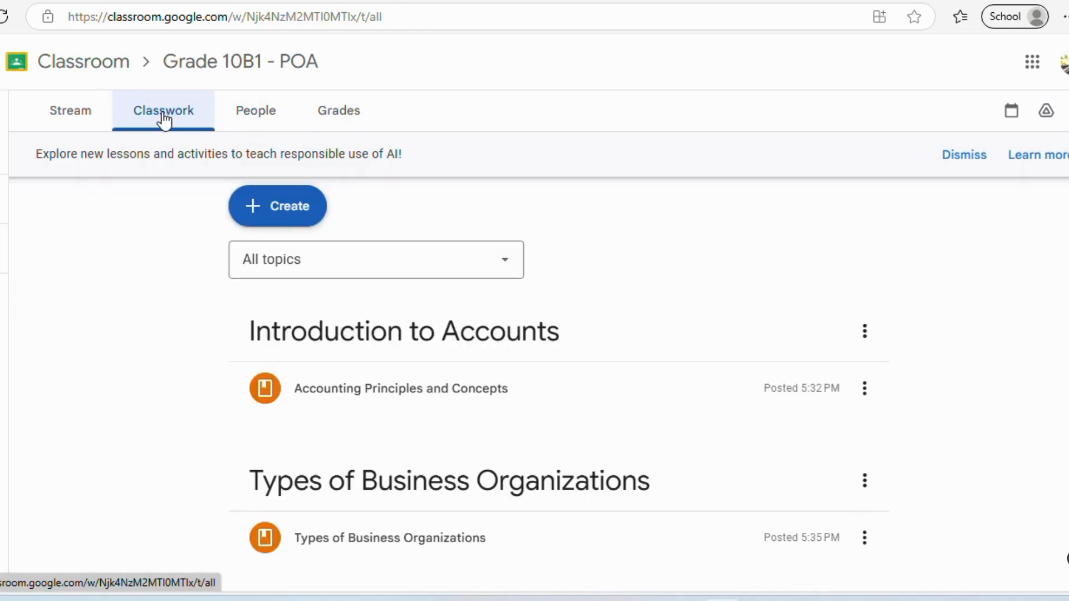
pyautogui.click(299, 210)
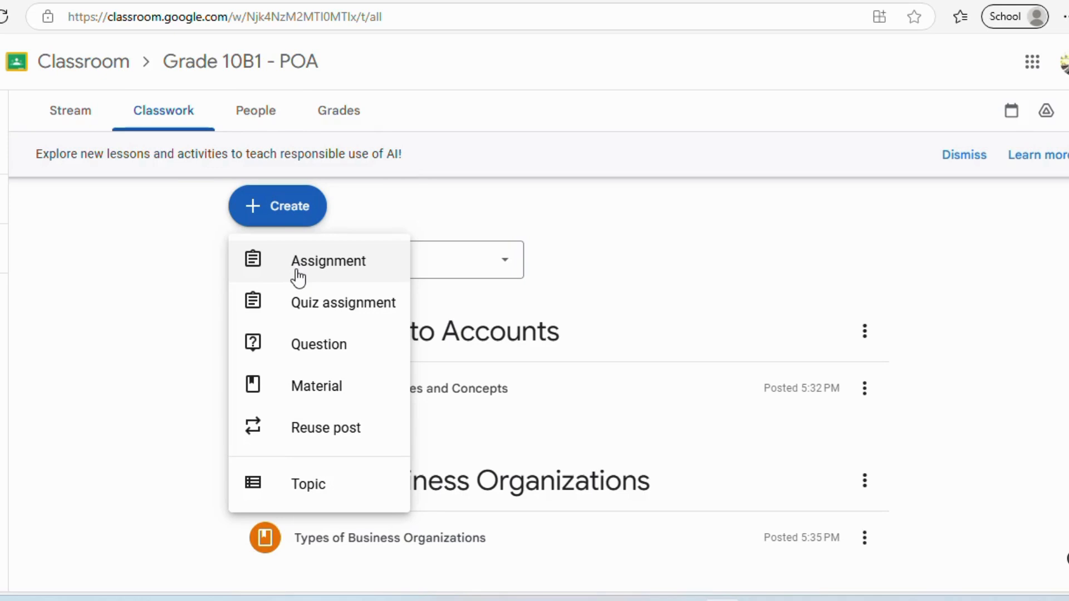
# - Start a new assignment titled 'POA Project' and paste the full project instructions into it
pyautogui.click(333, 265)
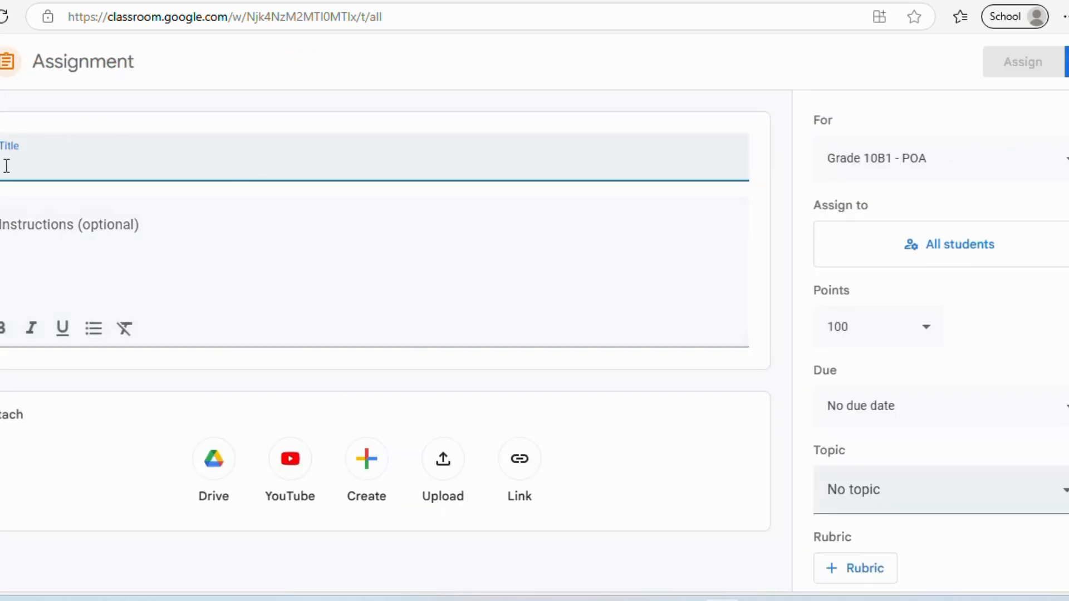
pyautogui.write('POA')
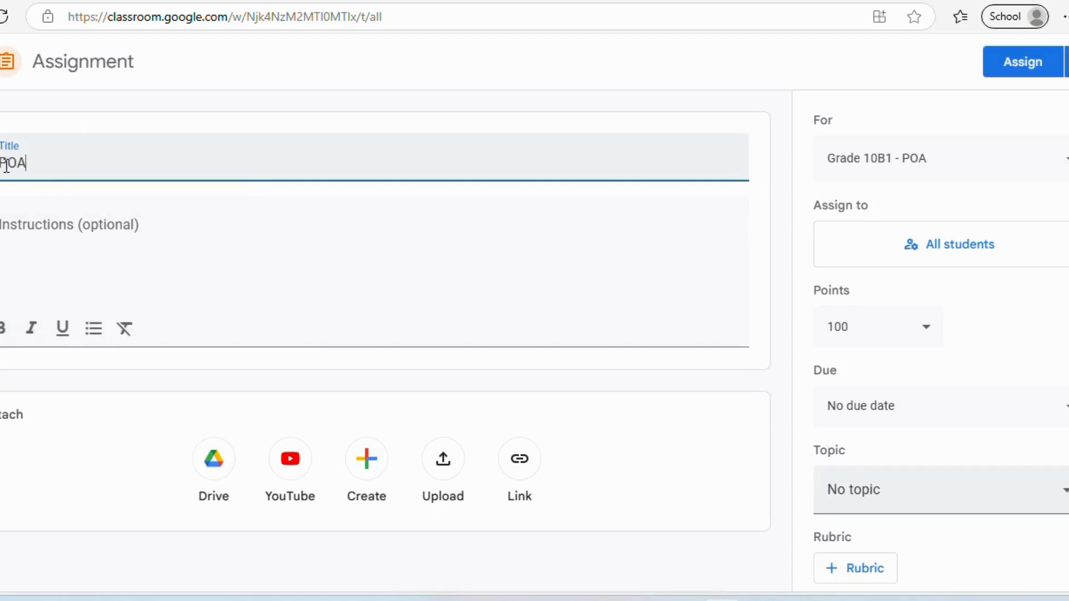
pyautogui.write(' Project')
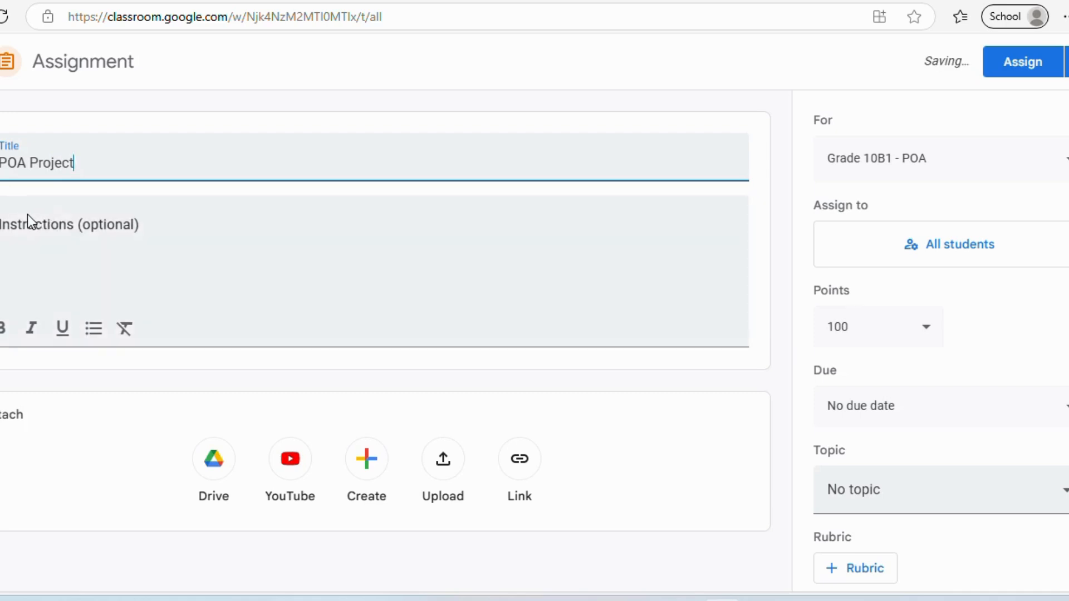
pyautogui.click(21, 233)
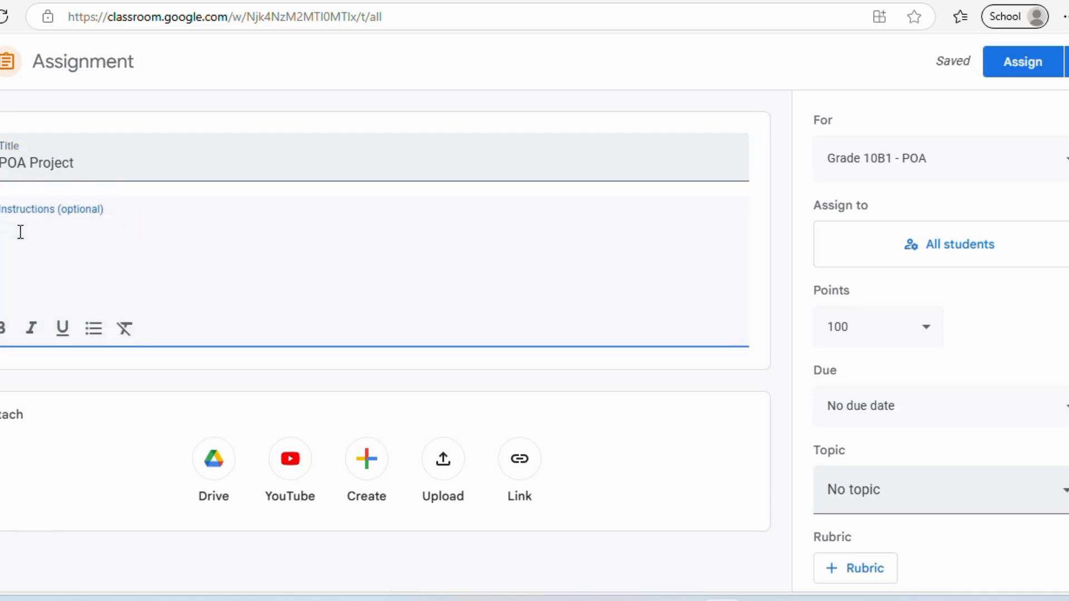
pyautogui.hotkey('ctrl', 'v')
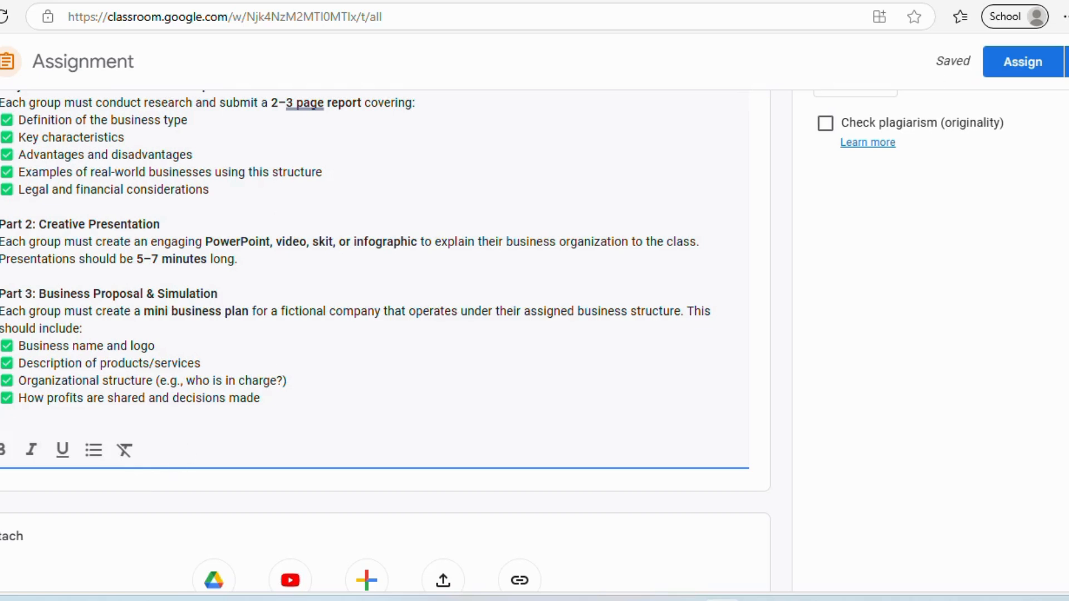
pyautogui.scroll(3, 501, 334)
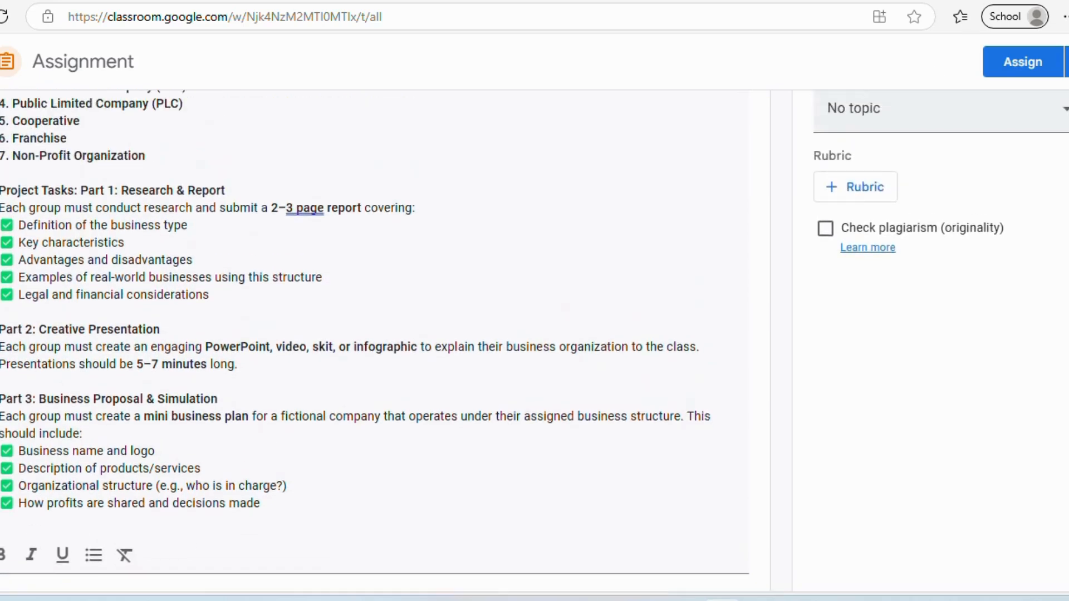
pyautogui.scroll(4, 534, 341)
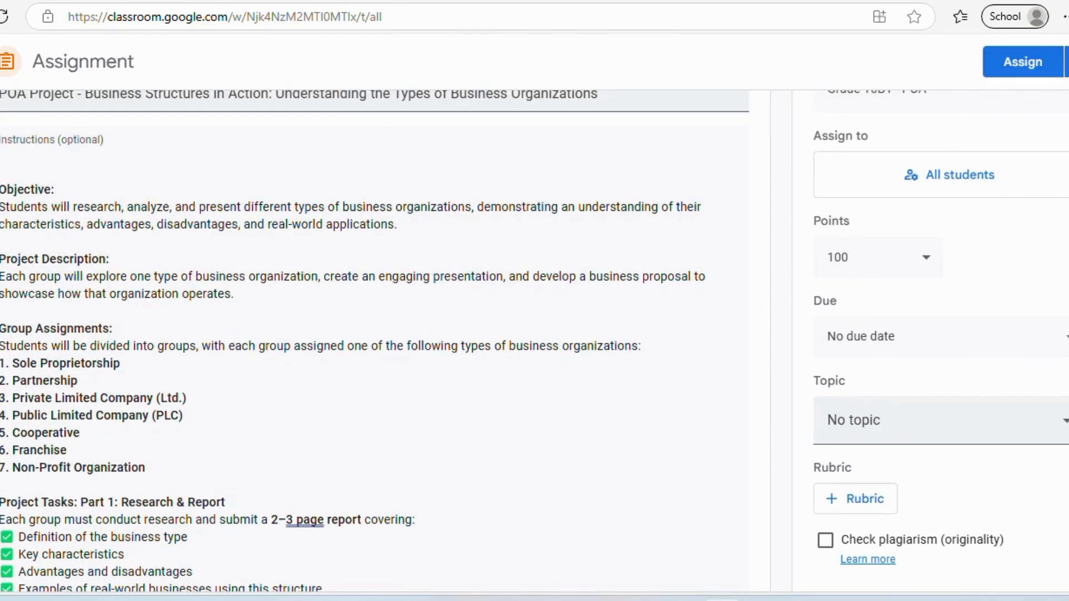
pyautogui.scroll(1, 534, 342)
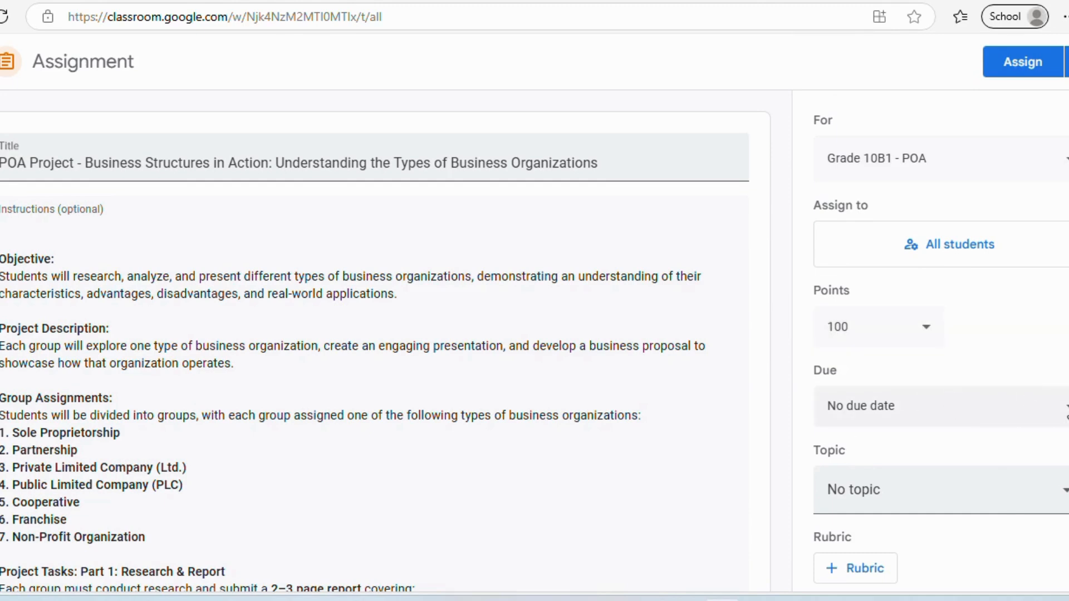
# - Set the due date to Apr 30, close submissions after it, and file under Types of Business Organizations
pyautogui.click(1067, 415)
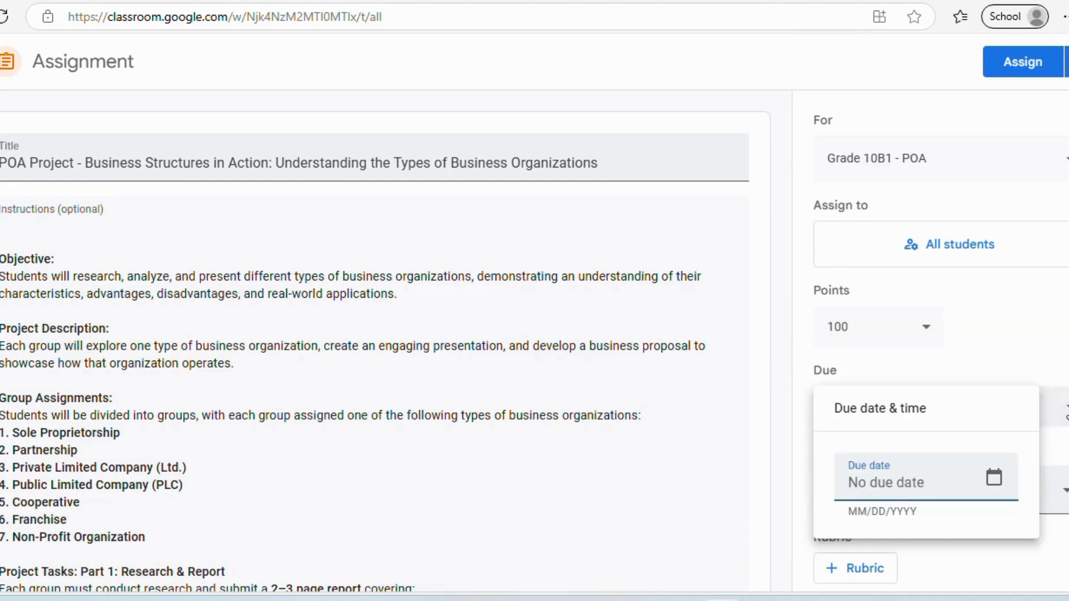
pyautogui.click(995, 479)
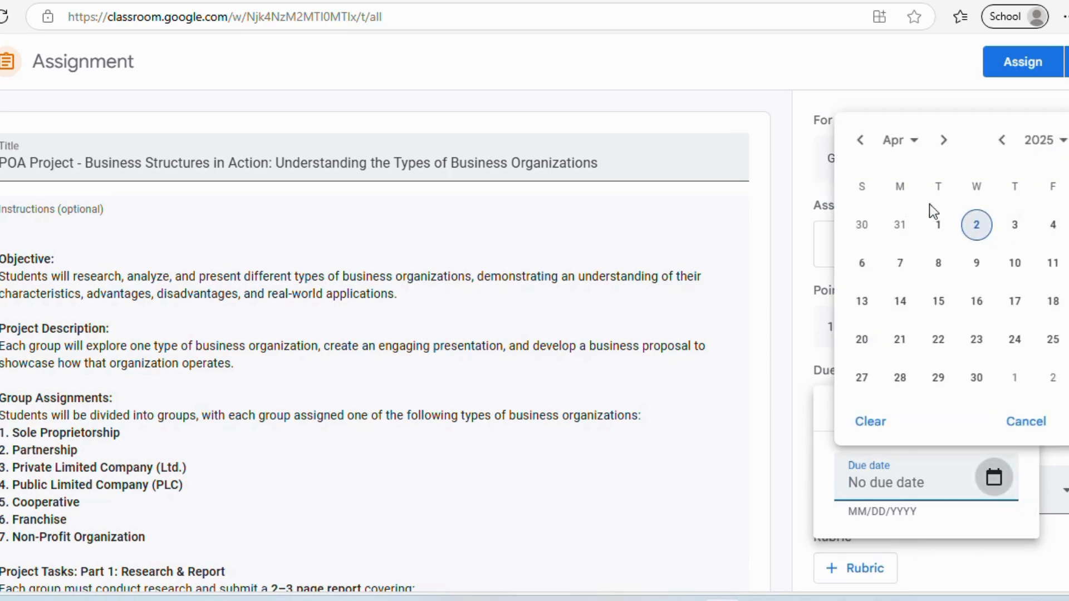
pyautogui.click(980, 380)
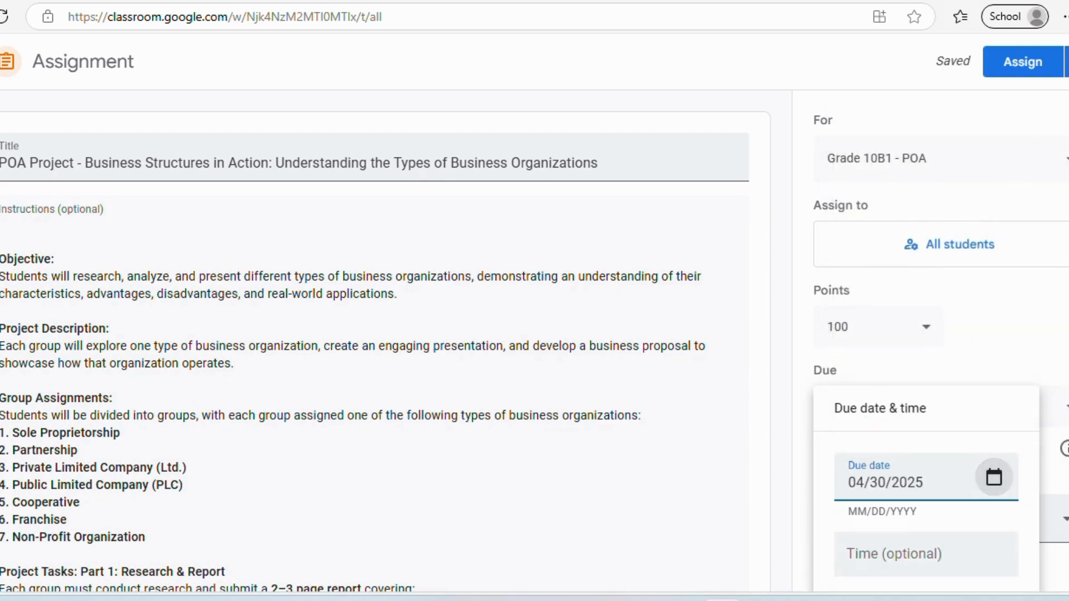
pyautogui.scroll(-3, 535, 340)
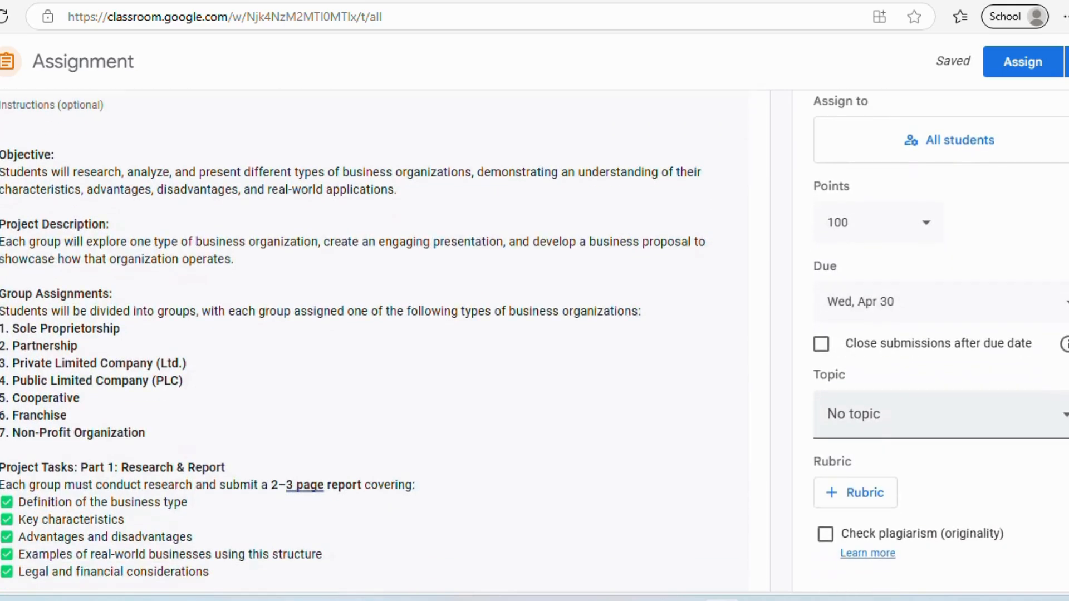
pyautogui.scroll(-1, 534, 339)
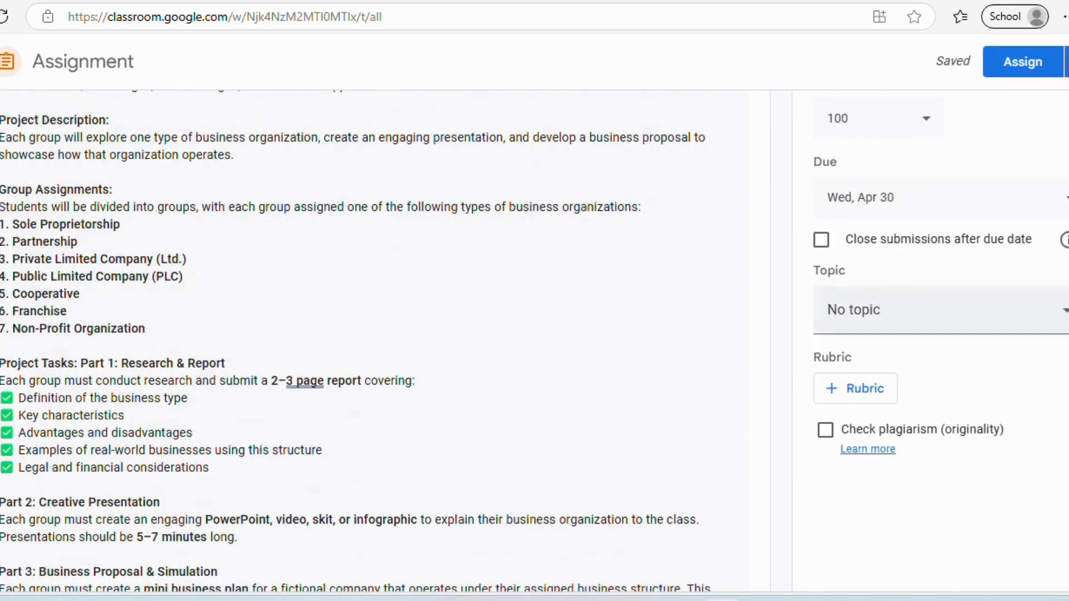
pyautogui.click(828, 244)
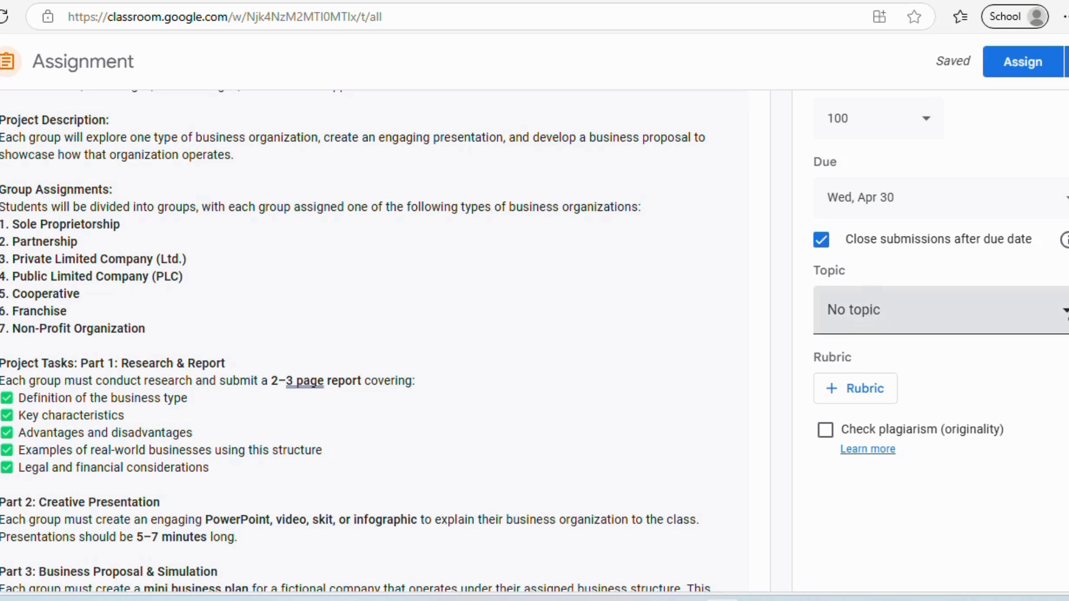
pyautogui.click(1061, 315)
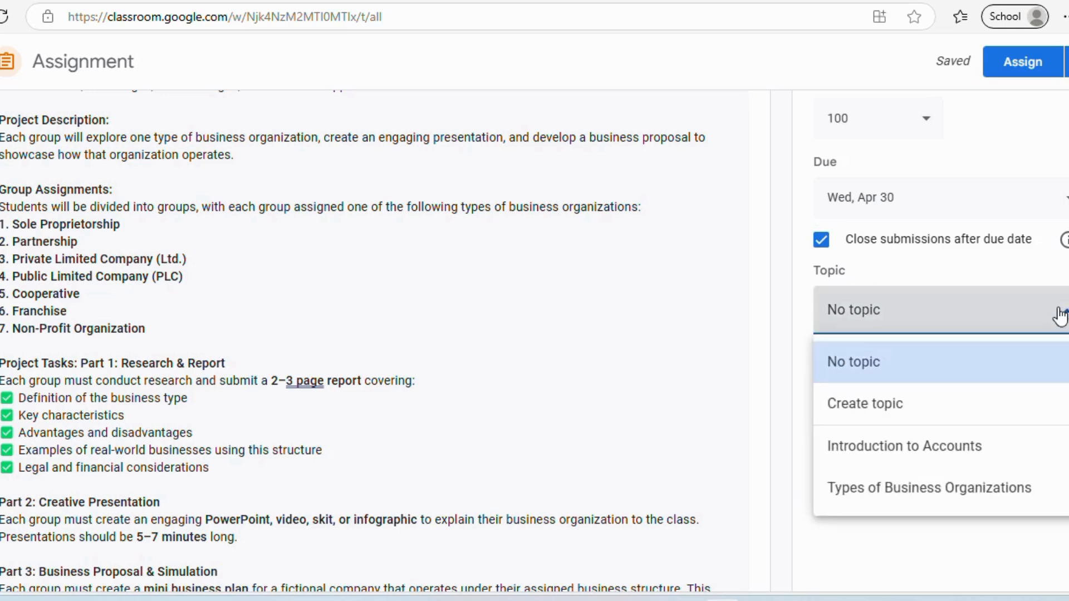
pyautogui.click(878, 497)
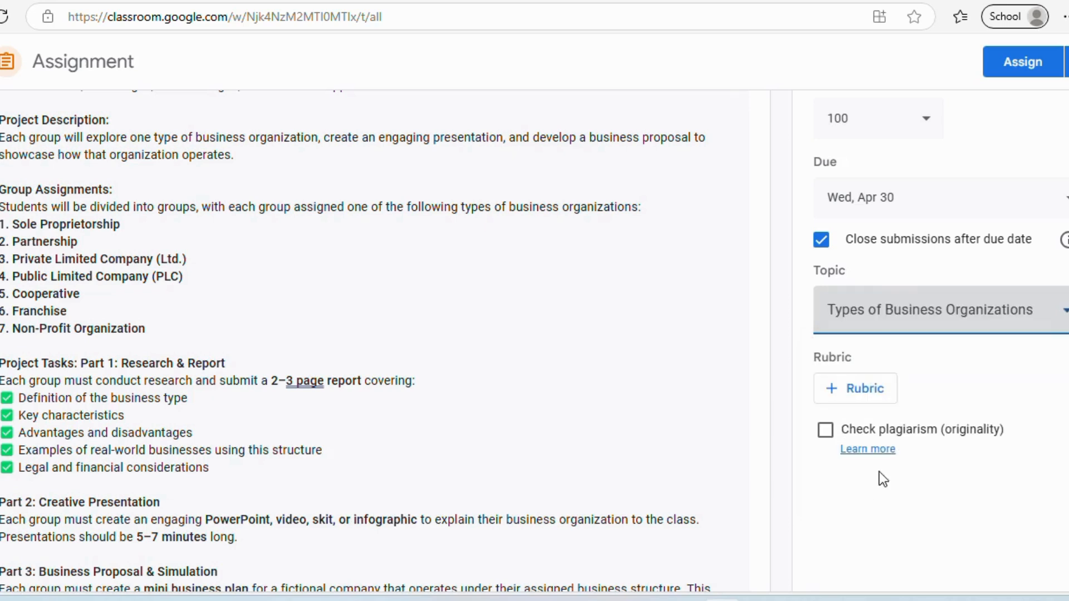
# - Create a new rubric whose first criterion, 'Research & Report', is worth 20 points
pyautogui.click(866, 393)
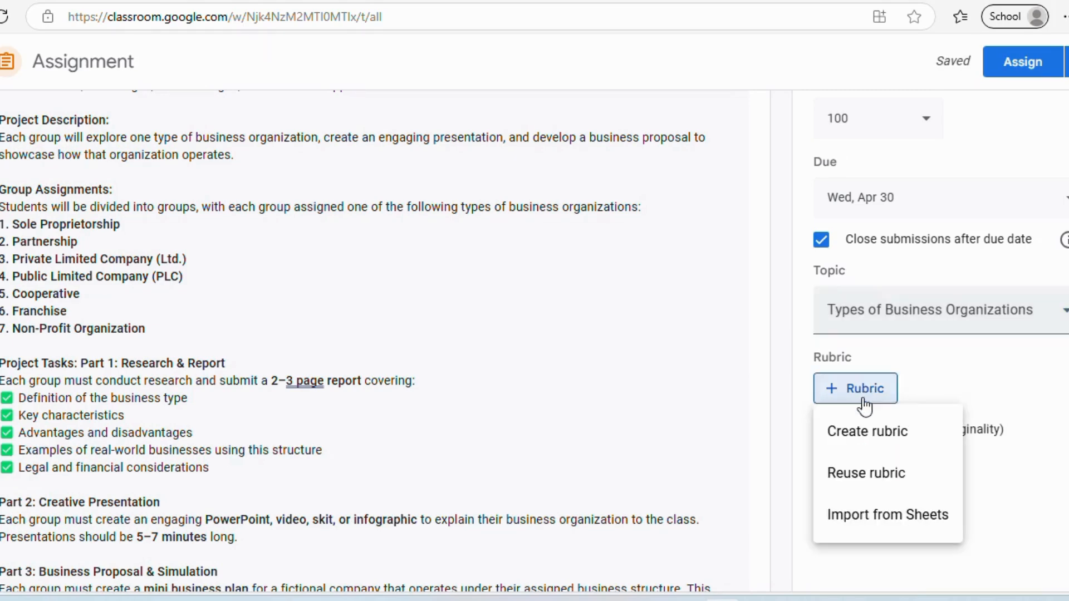
pyautogui.click(861, 432)
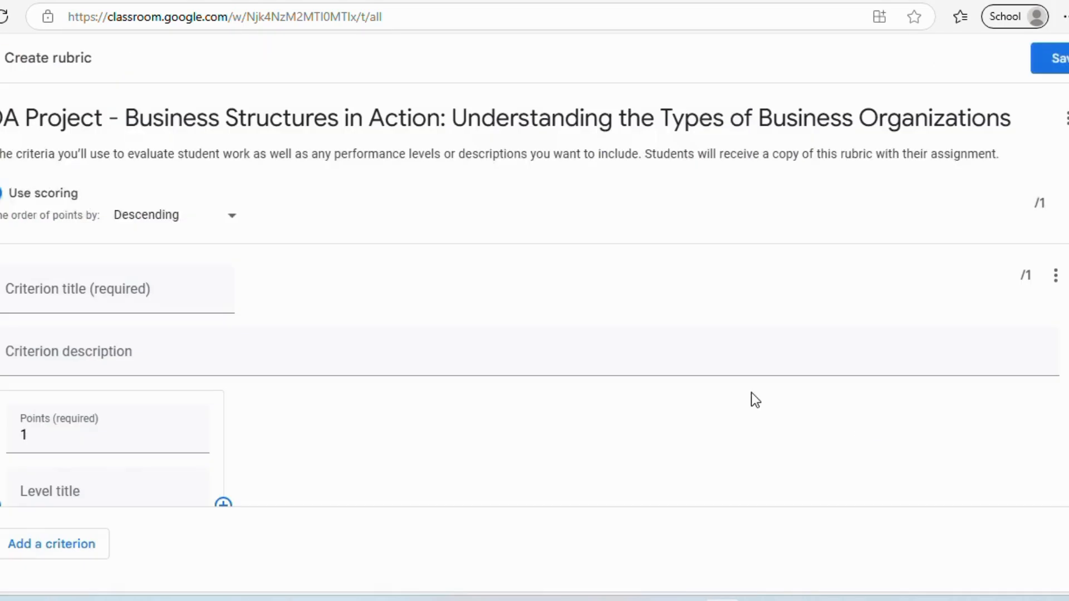
pyautogui.click(47, 290)
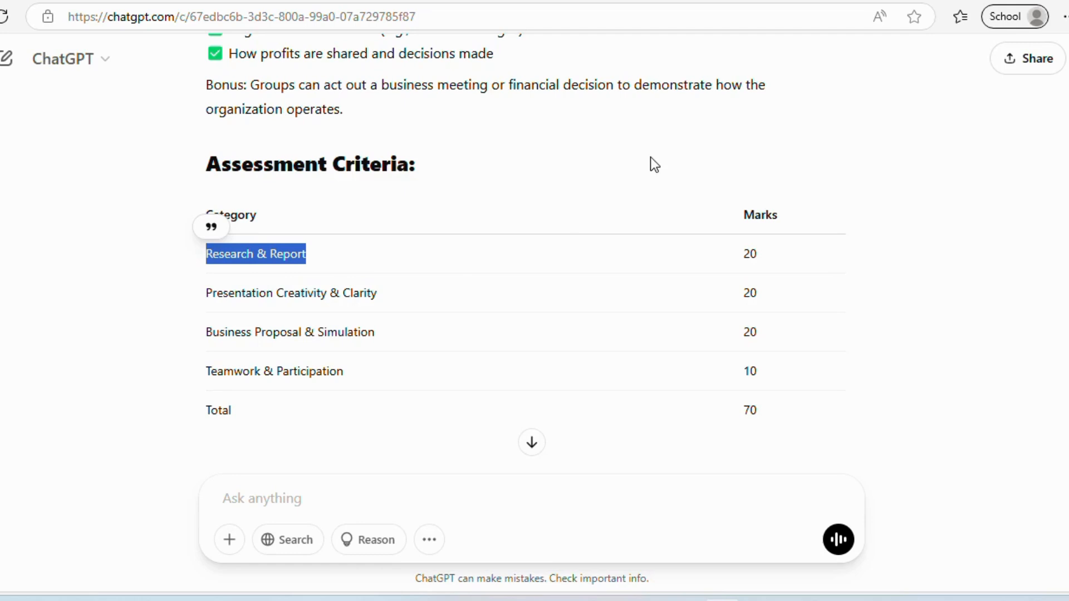
pyautogui.click(267, 1)
pyautogui.write('Research & Report')
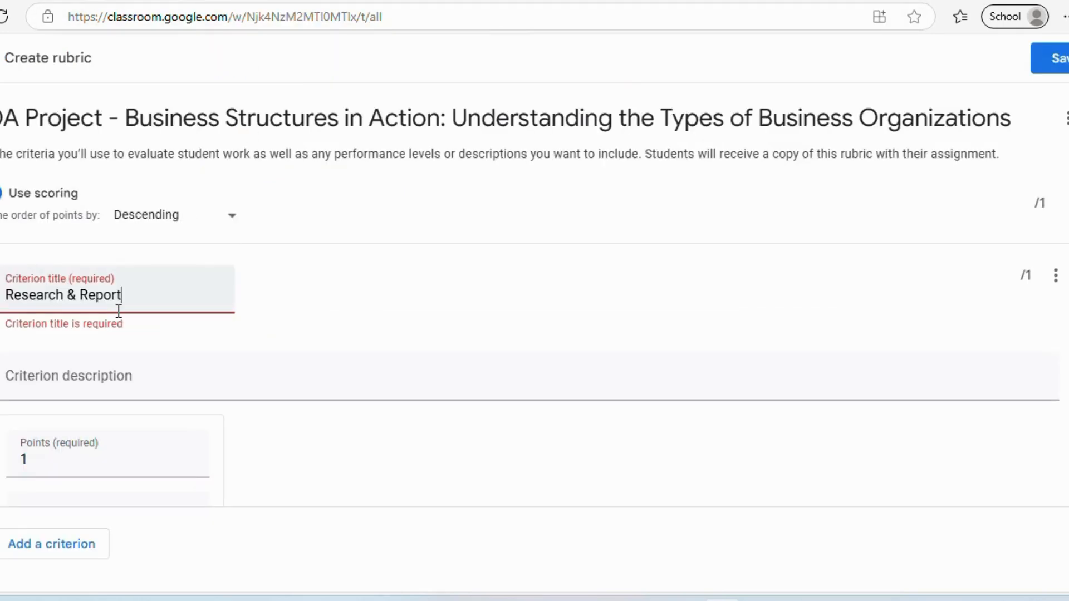
pyautogui.click(60, 375)
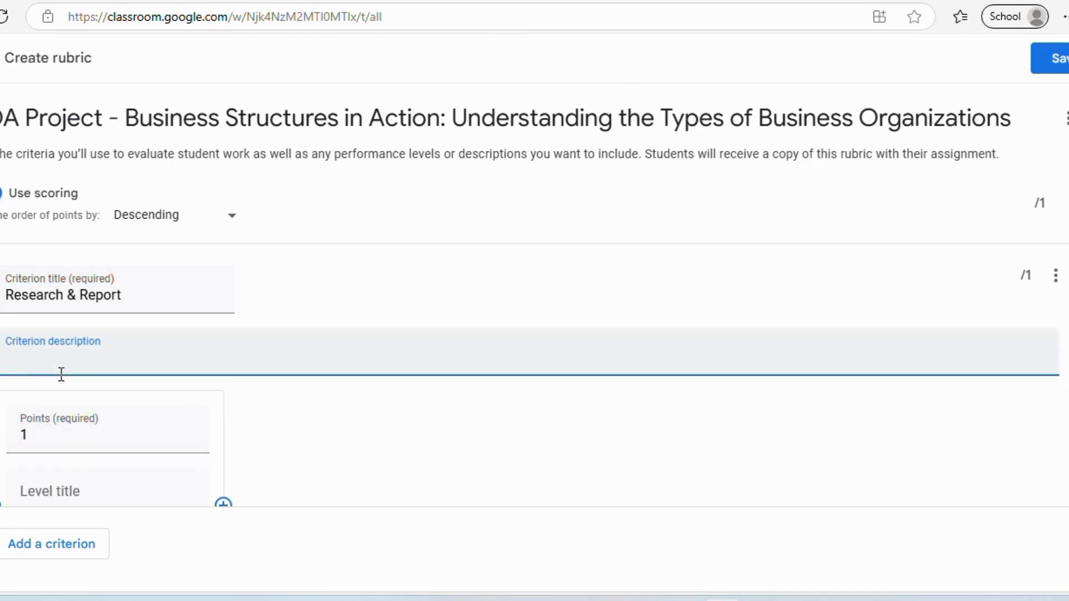
pyautogui.click(33, 445)
pyautogui.press('BackSpace')
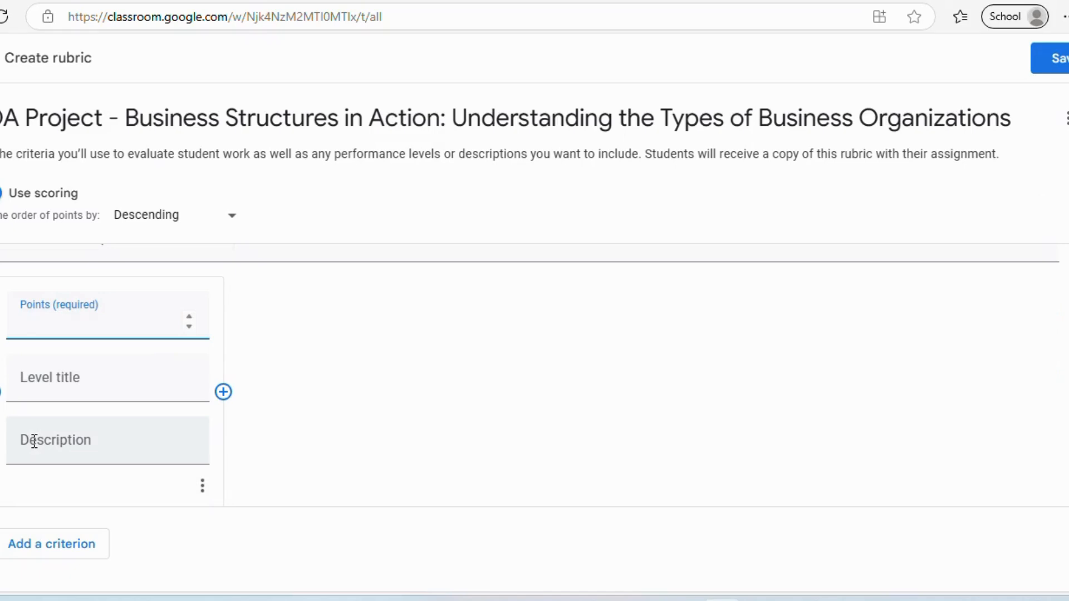
pyautogui.write('20')
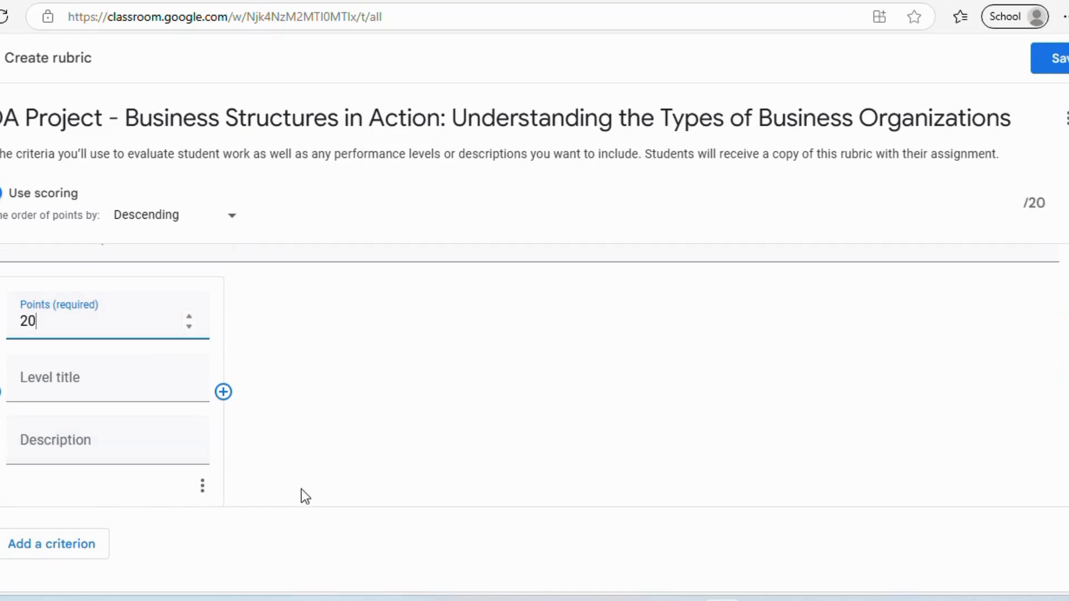
# - Add a second criterion, 'Presentation Creativity & Clarity', worth 20 points
pyautogui.click(41, 549)
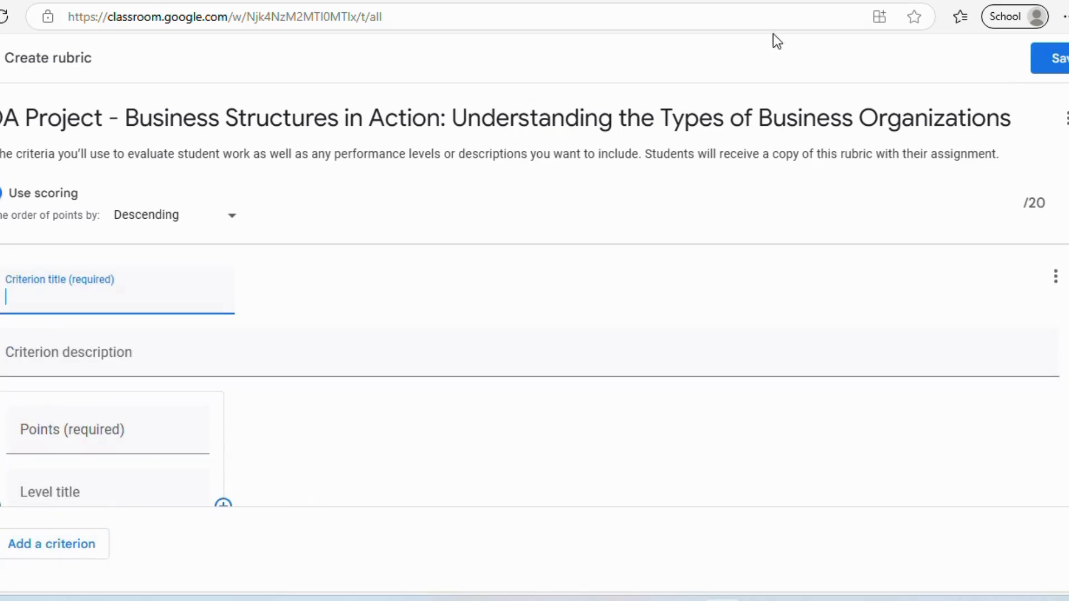
pyautogui.click(819, 0)
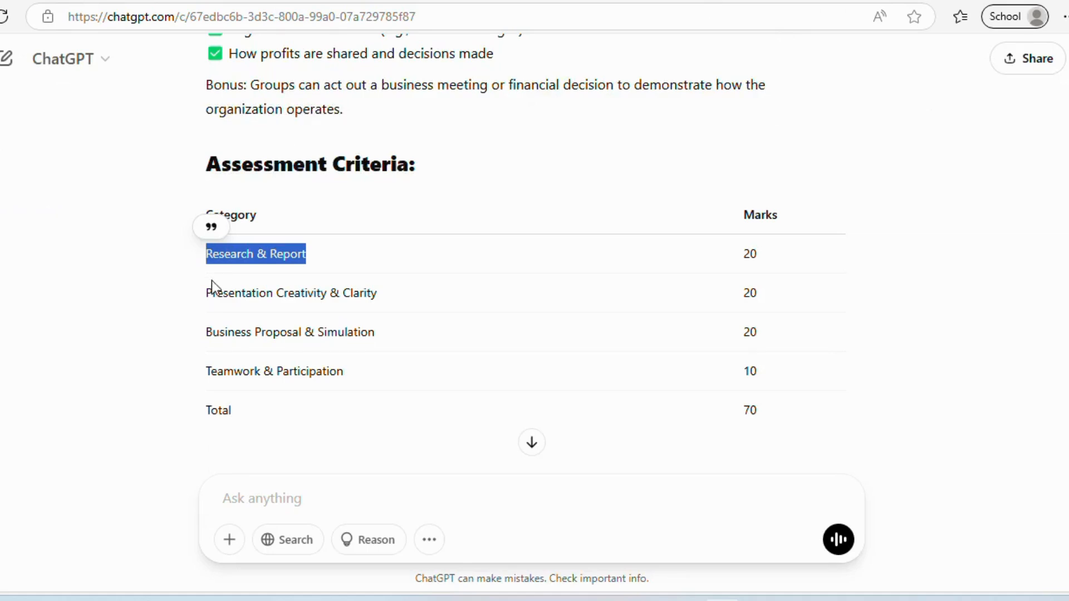
pyautogui.moveTo(208, 290); pyautogui.dragTo(343, 279)
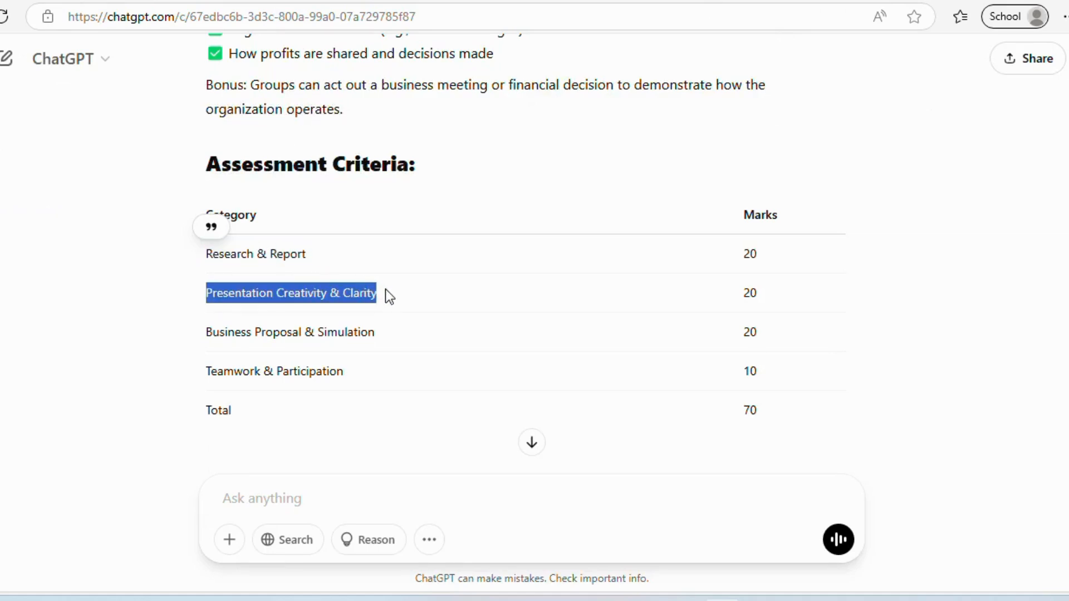
pyautogui.hotkey('ctrl', 'c')
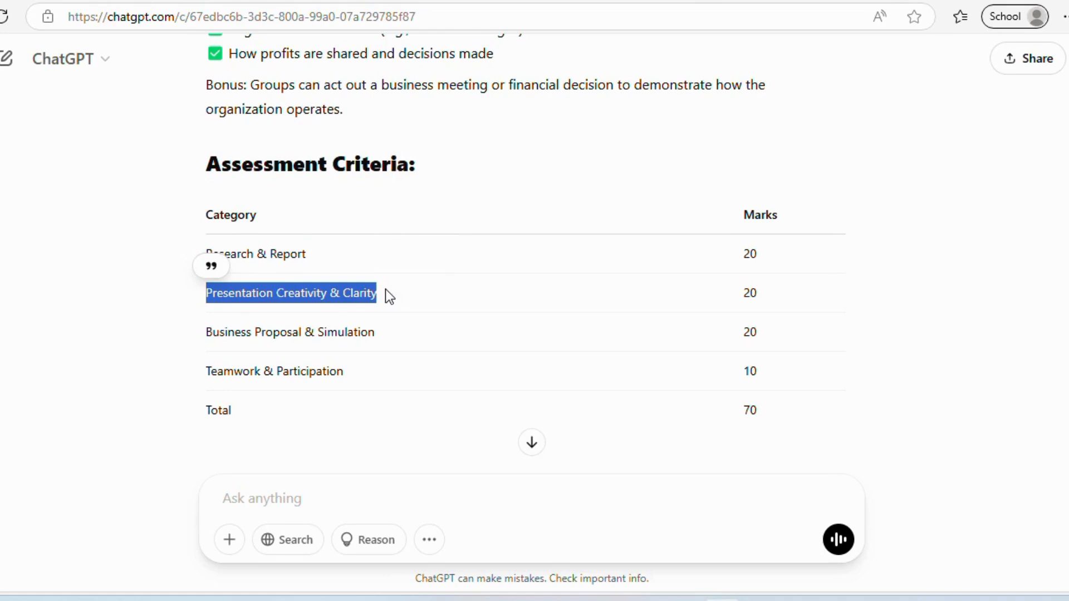
pyautogui.hotkey('ctrl', 'Tab')
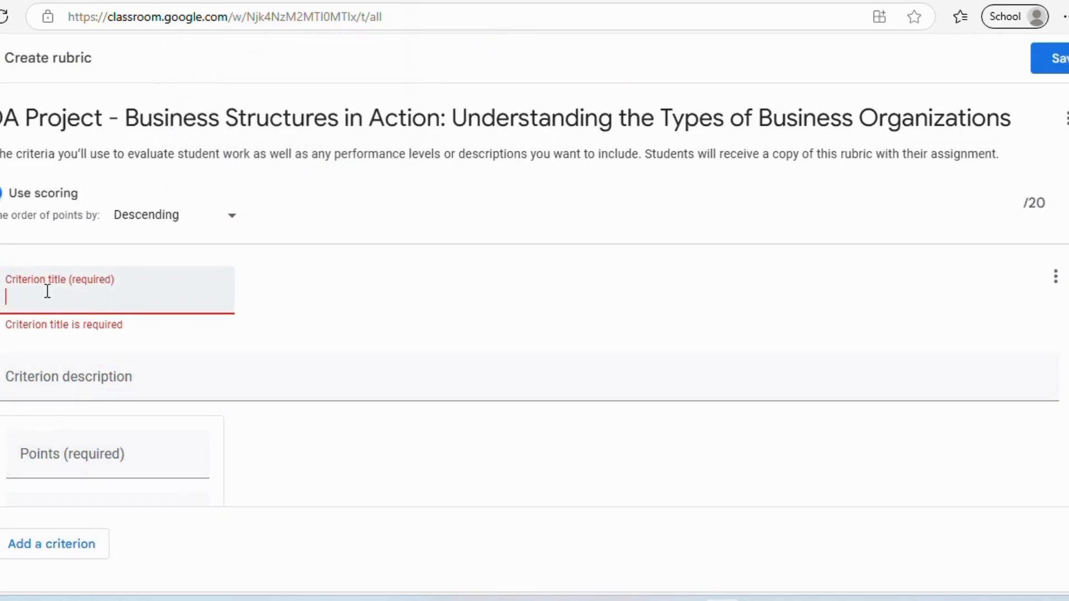
pyautogui.hotkey('ctrl', 'v')
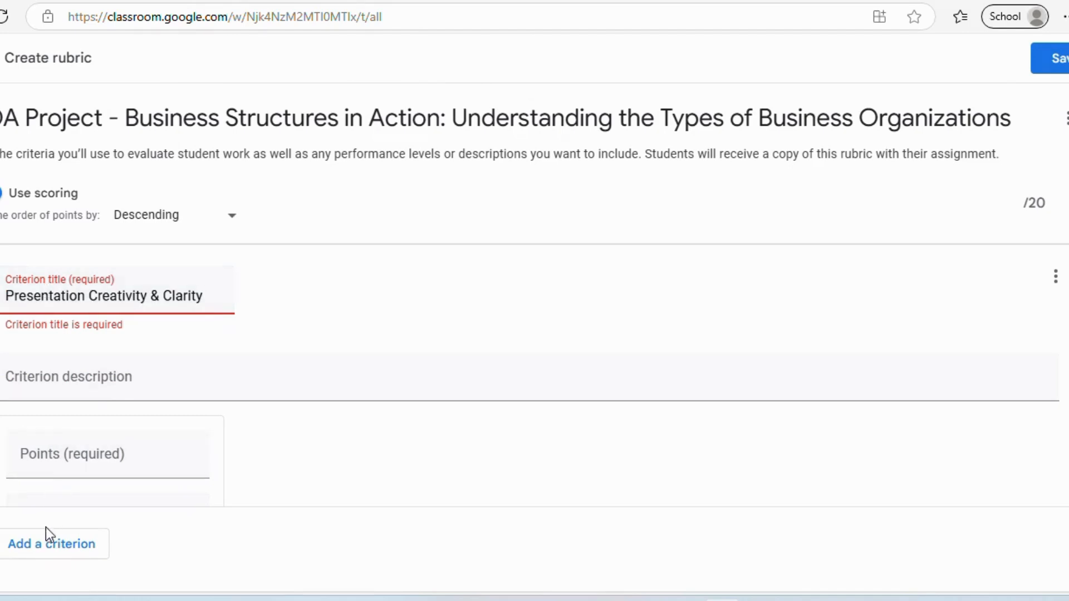
pyautogui.scroll(-3, 70, 456)
pyautogui.click(132, 310)
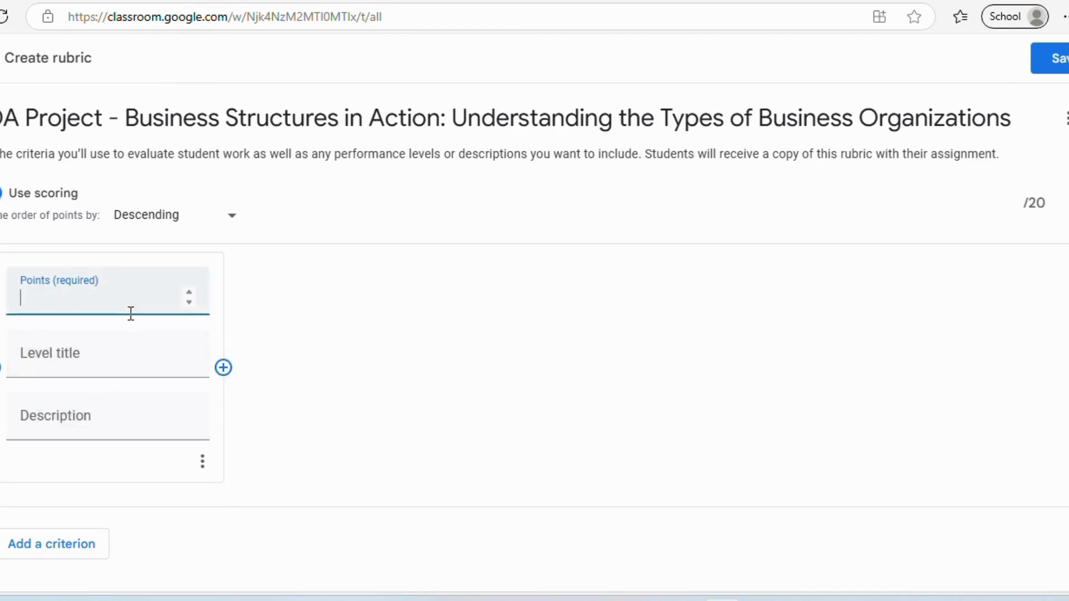
pyautogui.write('20')
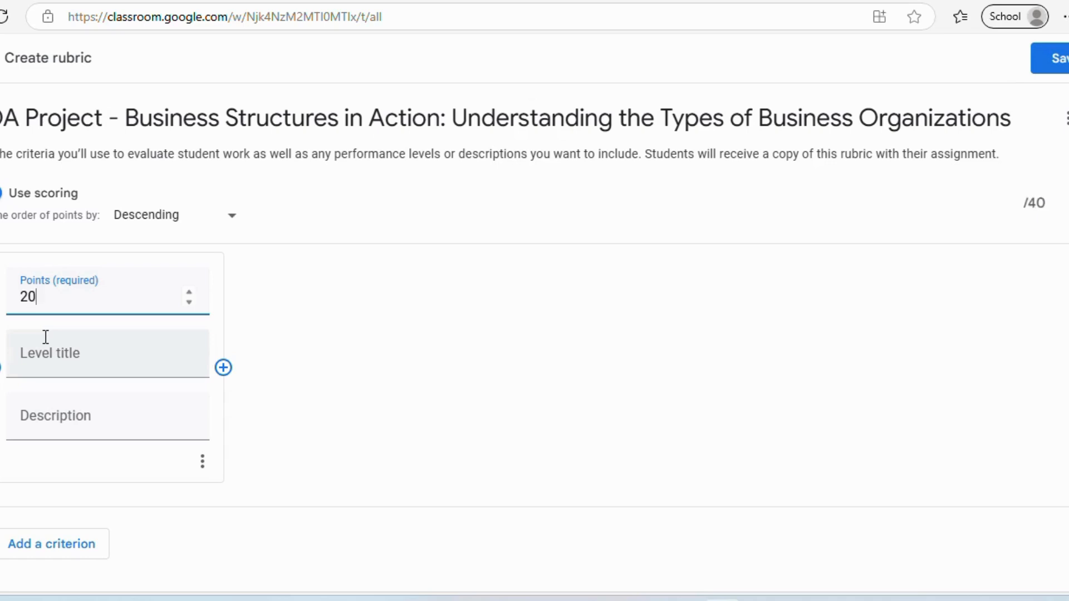
# - Add another criterion worth 25 points and raise Business Proposal & Simulation to 25 points
pyautogui.click(17, 546)
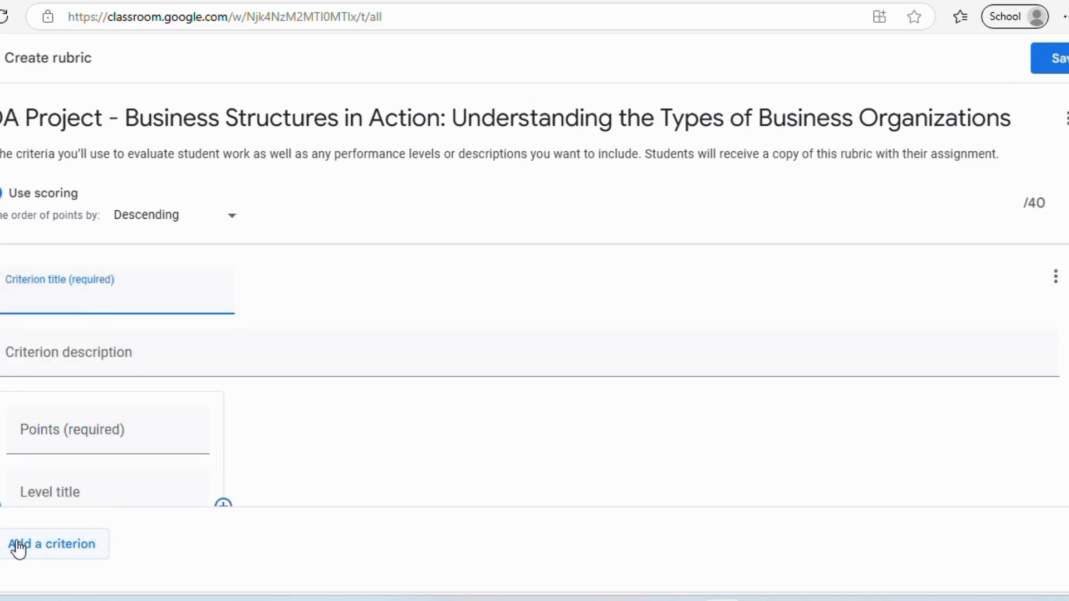
pyautogui.press('Tab')
pyautogui.press('Tab')
pyautogui.write('25')
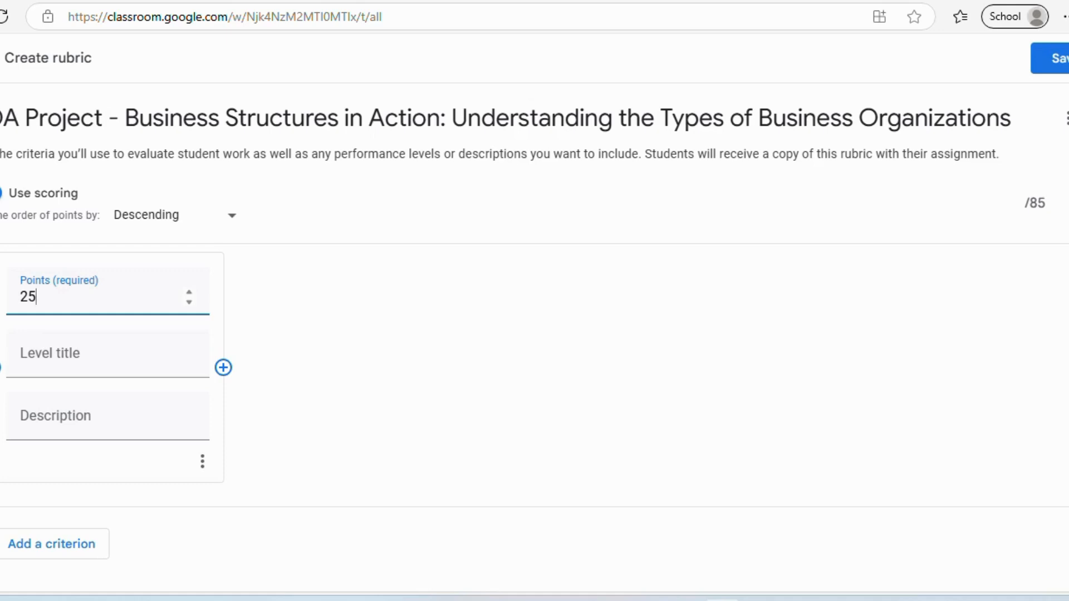
pyautogui.scroll(4, 530, 373)
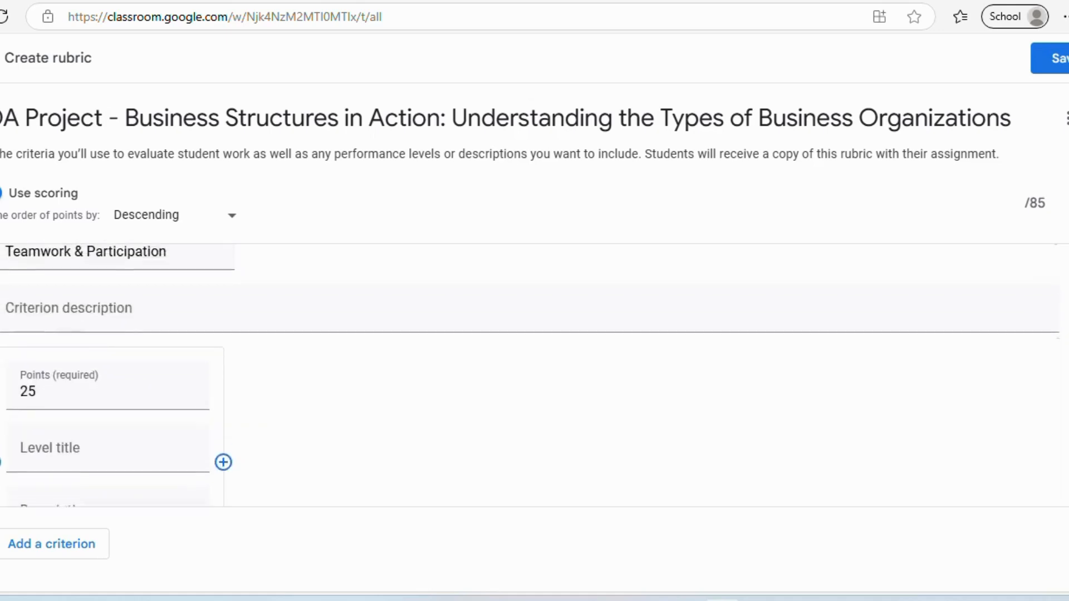
pyautogui.scroll(5, 512, 356)
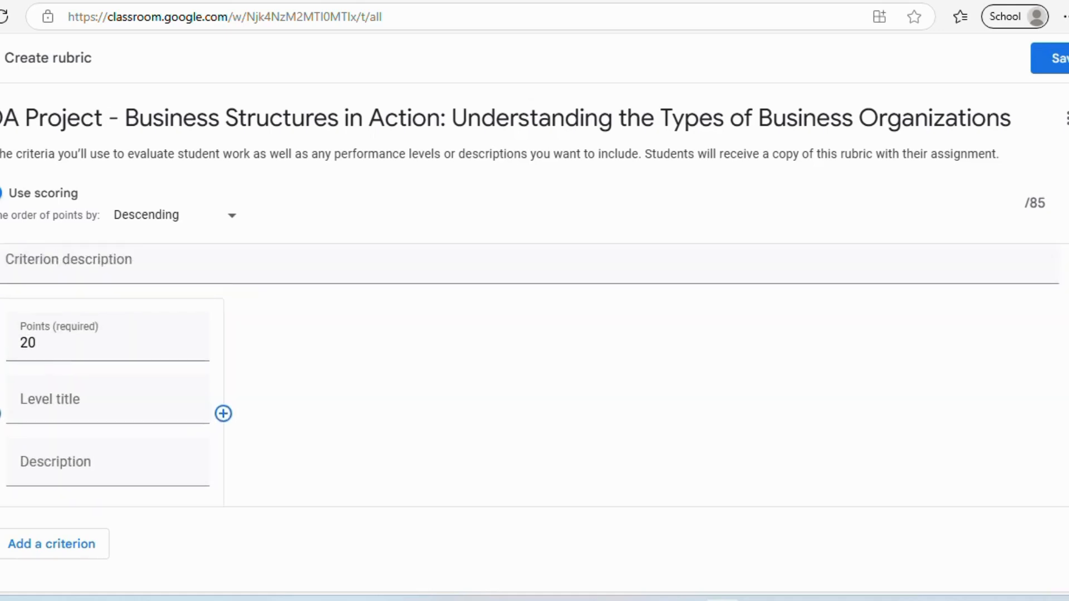
pyautogui.click(60, 417)
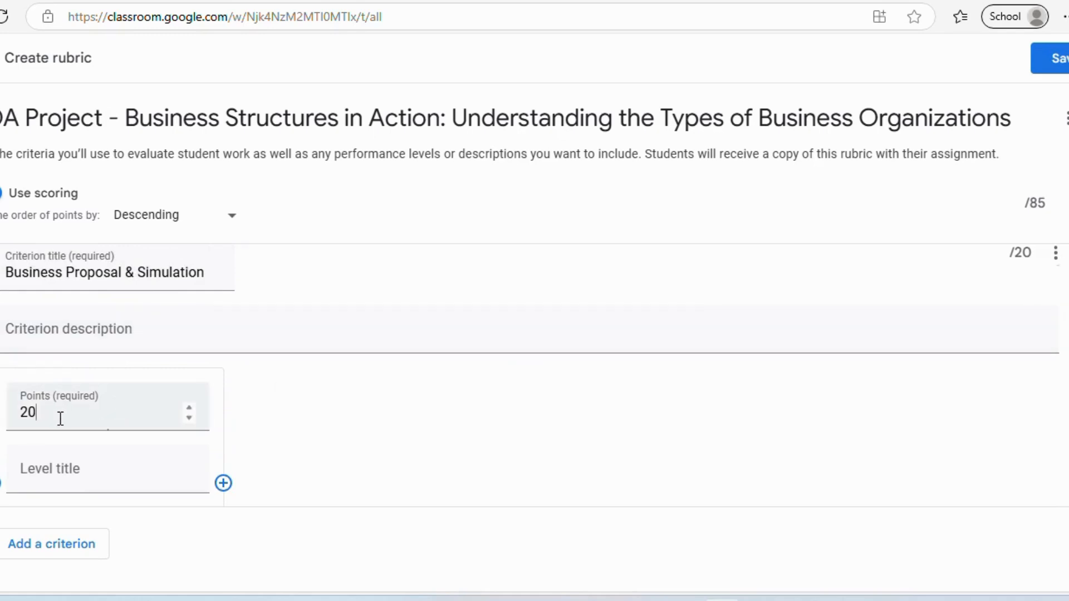
pyautogui.scroll(-2, 60, 419)
pyautogui.press('BackSpace')
pyautogui.write('5')
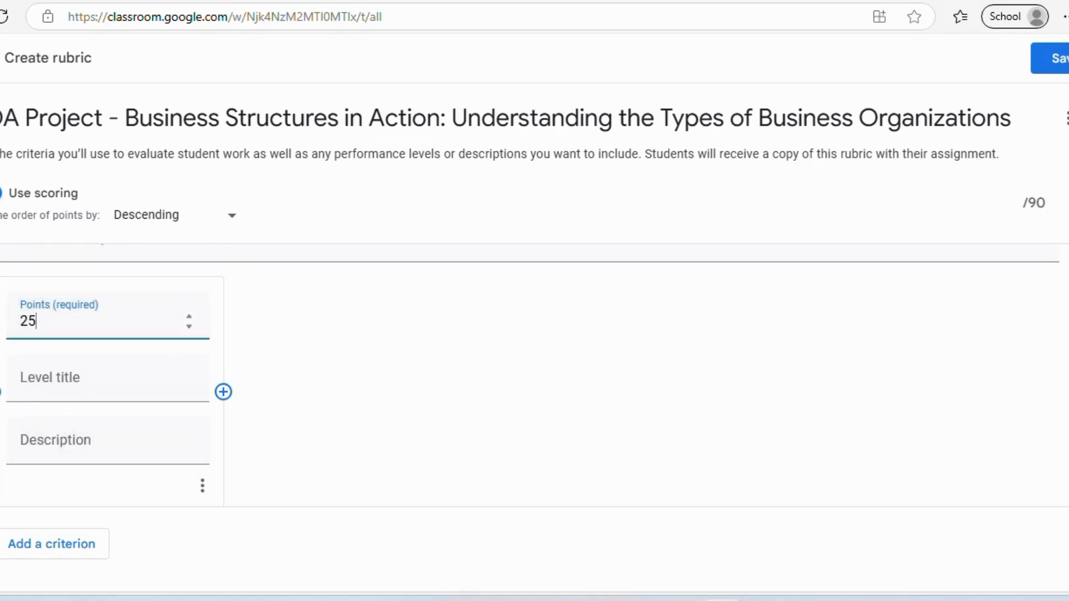
# - Change the remaining criteria, including Research & Report, from 20 to 25 points and save the rubric
pyautogui.scroll(6, 529, 376)
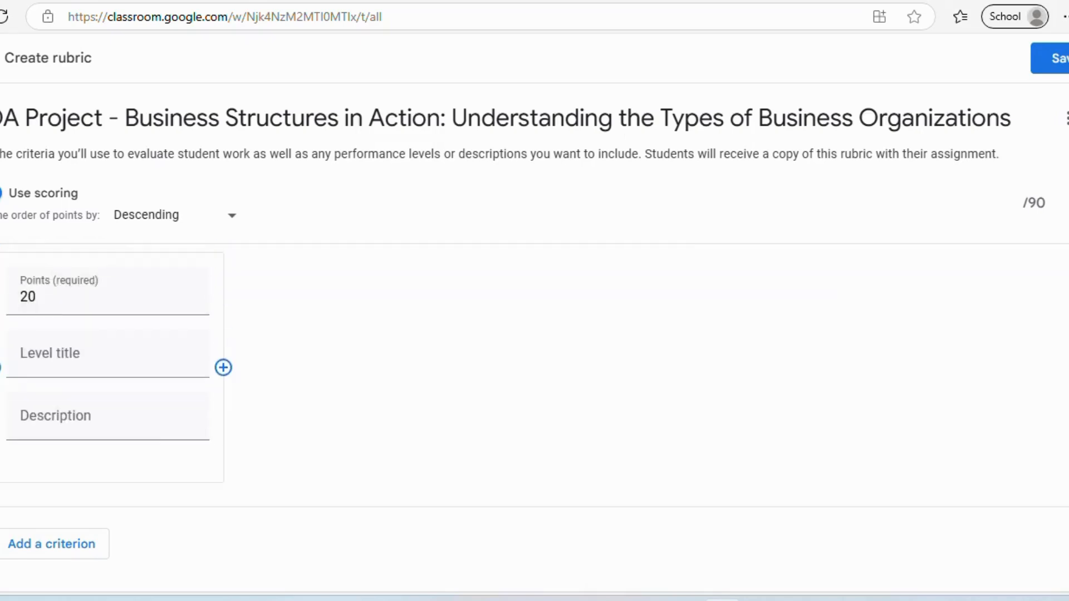
pyautogui.scroll(2, 203, 317)
pyautogui.click(67, 363)
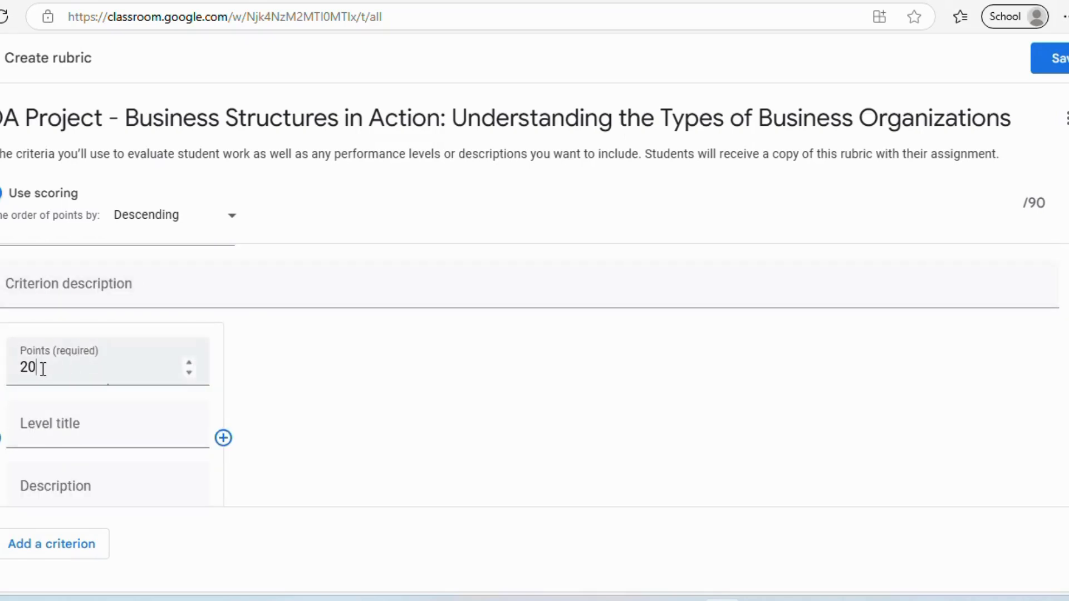
pyautogui.scroll(-1, 43, 369)
pyautogui.press('BackSpace')
pyautogui.write('5')
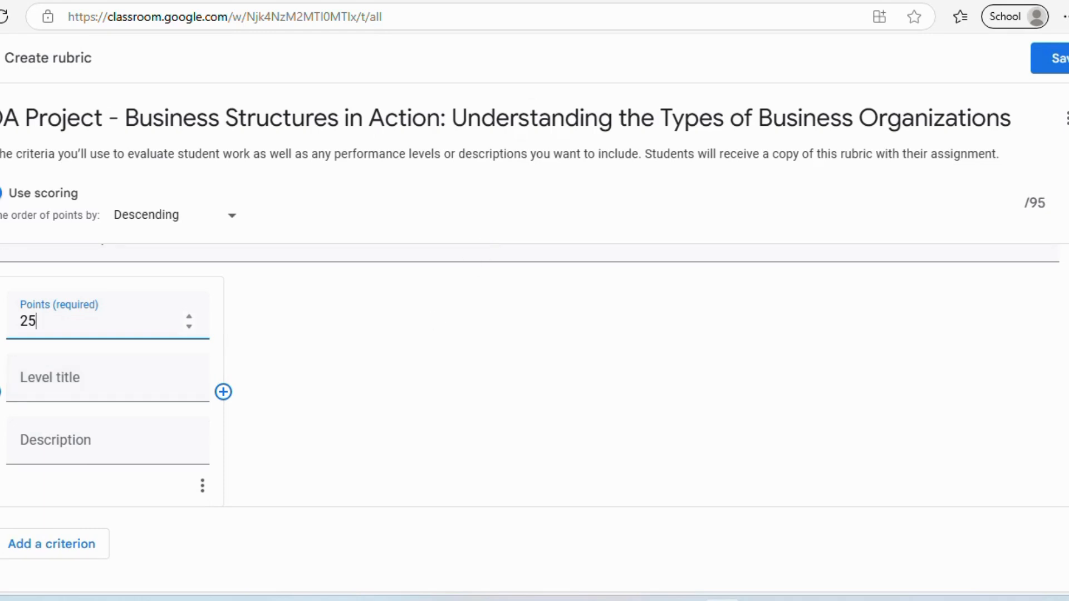
pyautogui.scroll(5, 531, 376)
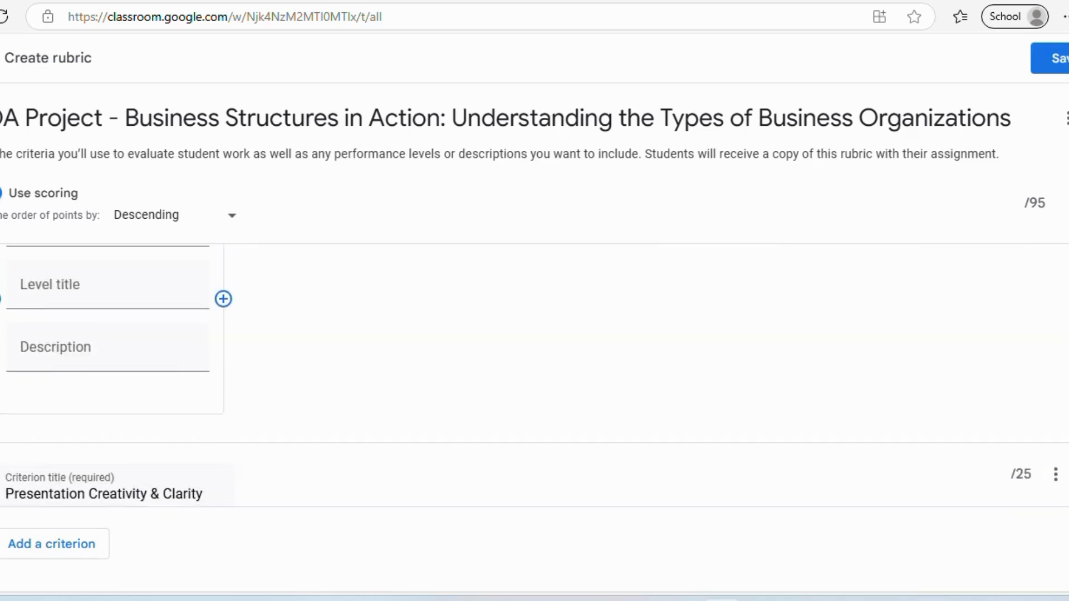
pyautogui.scroll(4, 158, 361)
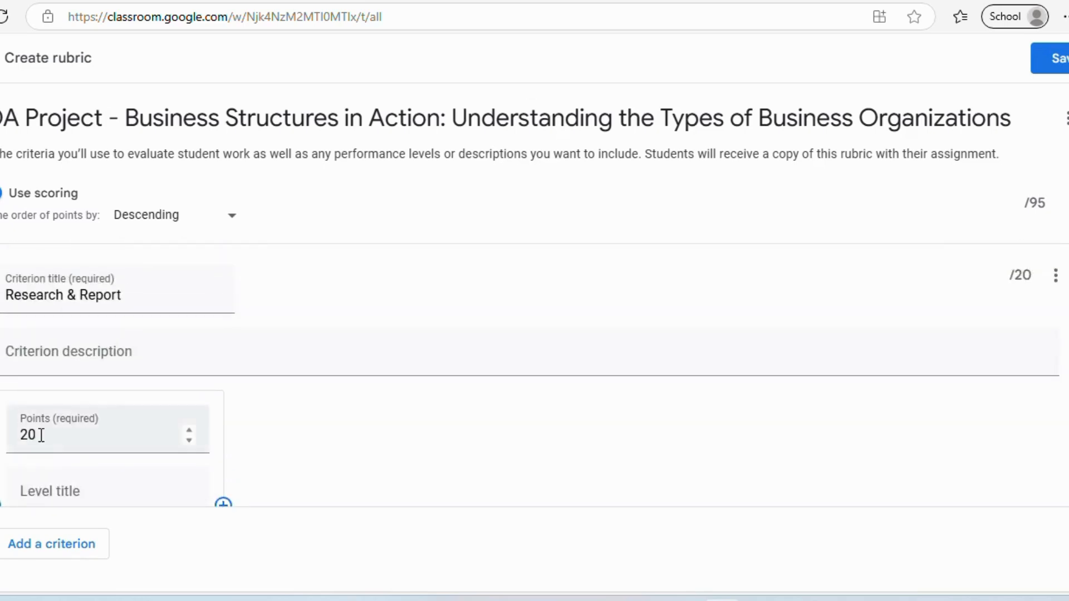
pyautogui.click(41, 435)
pyautogui.scroll(-2, 41, 435)
pyautogui.press('BackSpace')
pyautogui.write('5')
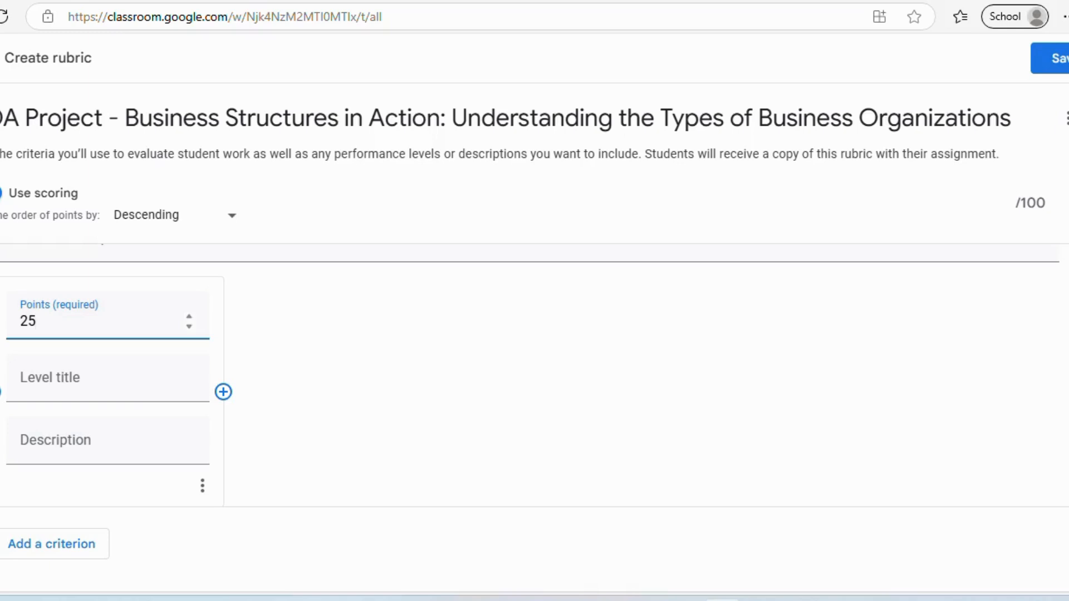
pyautogui.click(1061, 60)
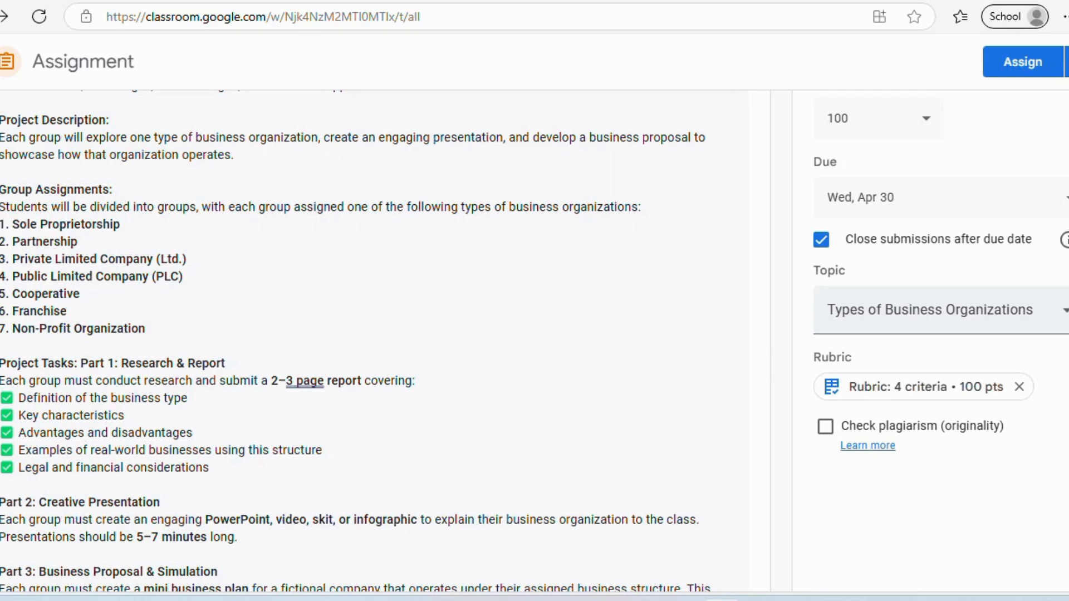
# - Review the POA Project assignment details and assign it to the class
pyautogui.scroll(-4, 534, 334)
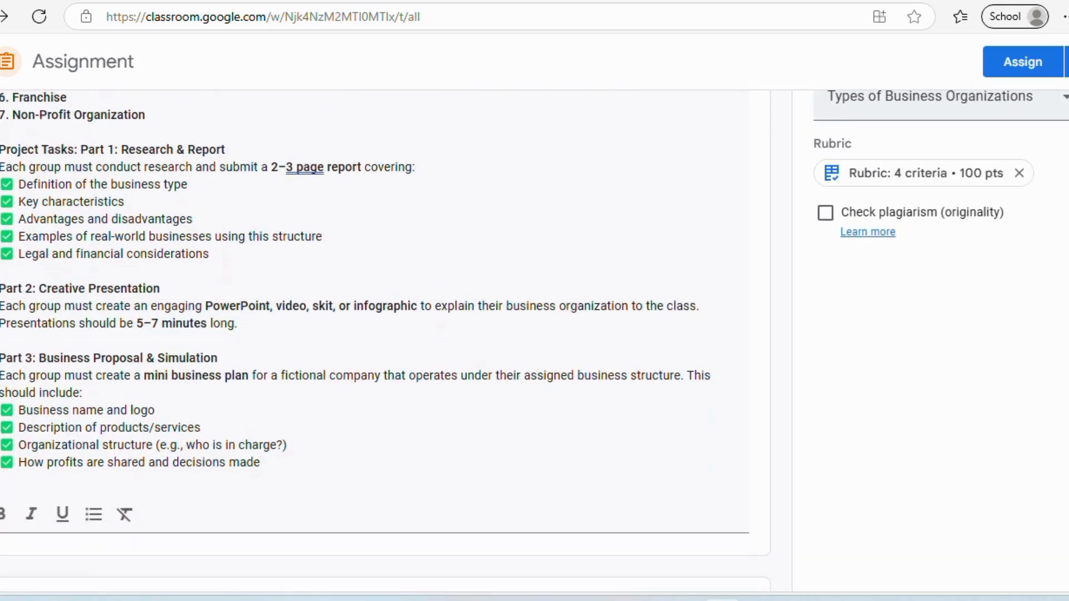
pyautogui.scroll(4, 535, 334)
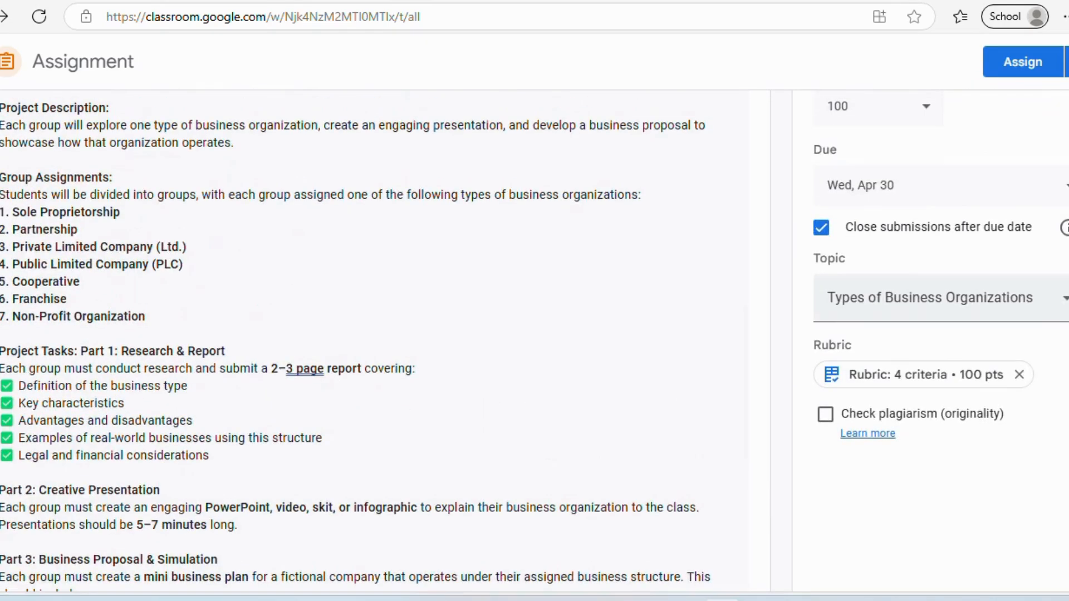
pyautogui.scroll(1, 534, 338)
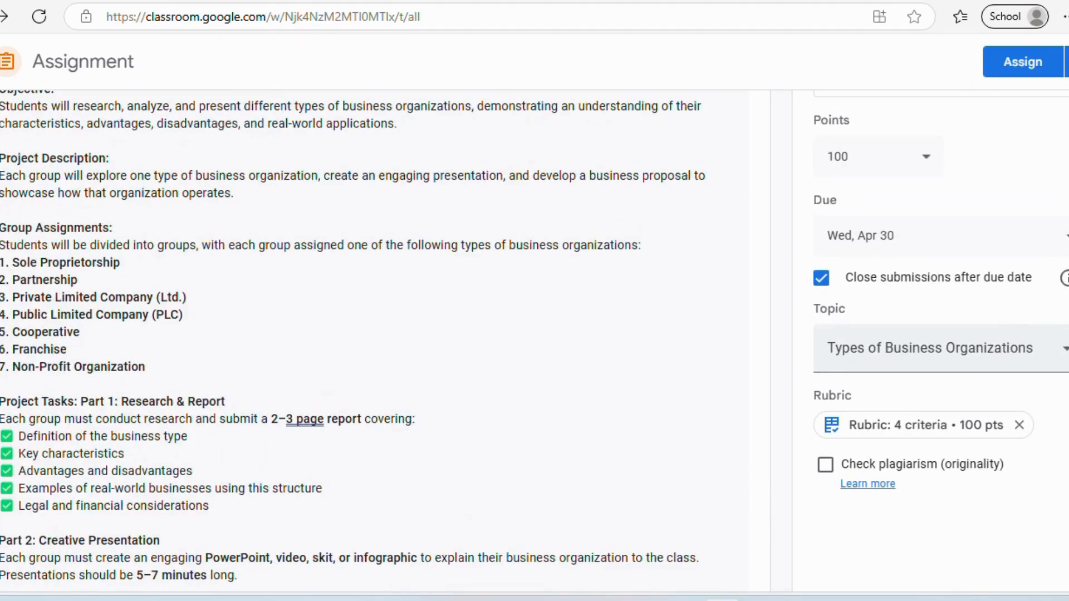
pyautogui.click(1022, 63)
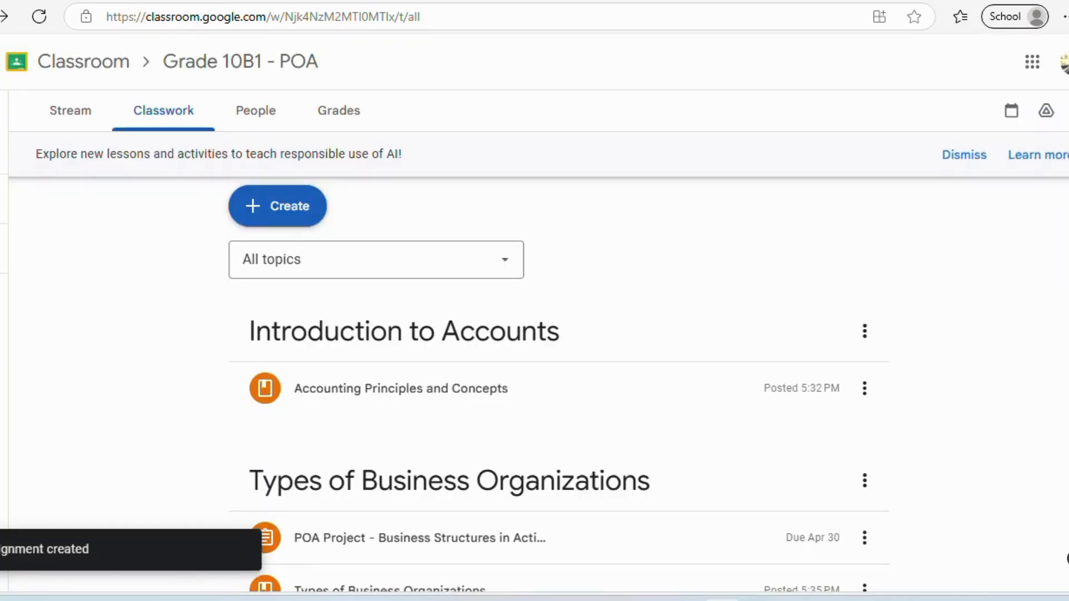
# - Move POA Project one place down within Types of Business Organizations, then return to the Stream
pyautogui.scroll(-1, 558, 384)
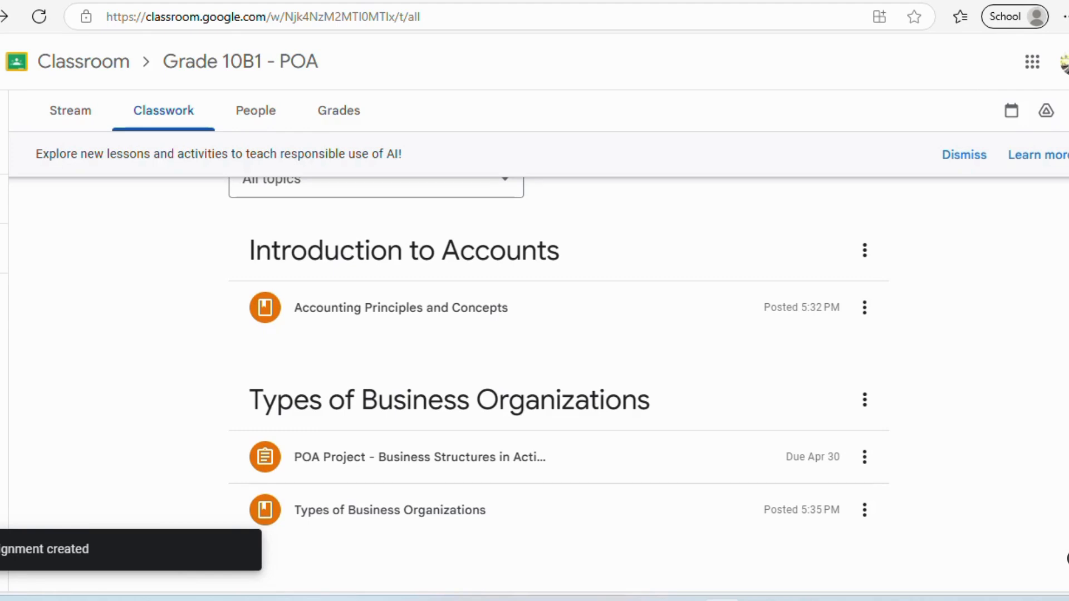
pyautogui.scroll(1, 539, 385)
pyautogui.scroll(-1, 1046, 342)
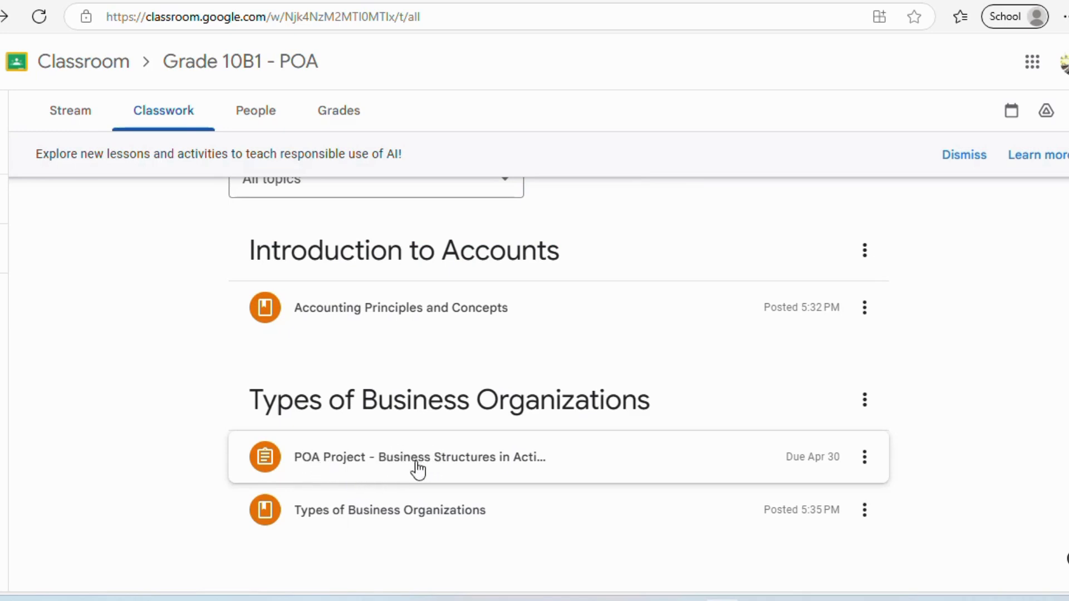
pyautogui.click(867, 466)
pyautogui.click(883, 412)
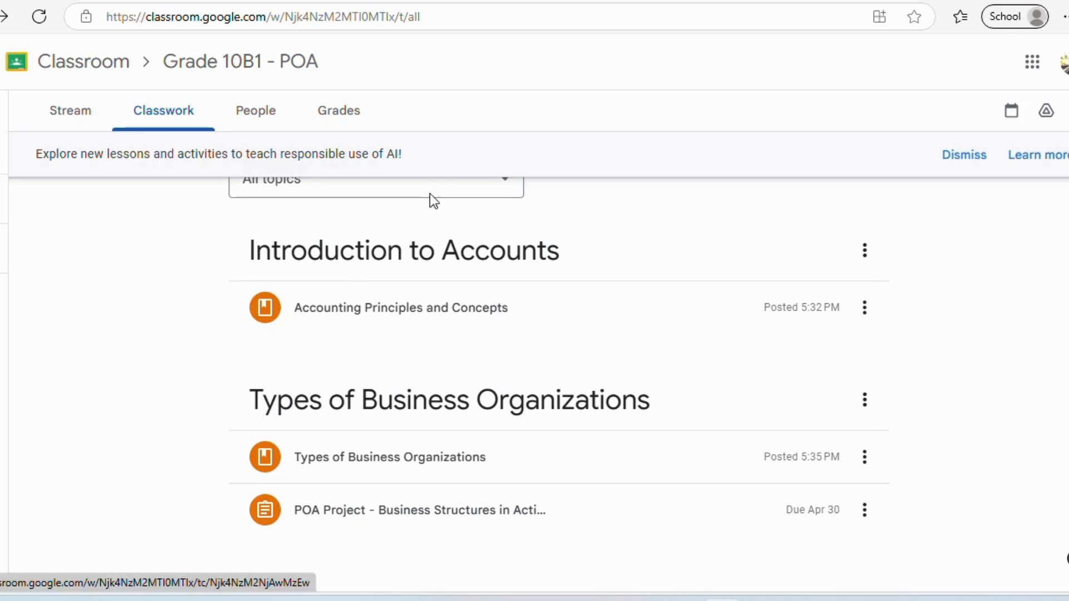
pyautogui.click(80, 116)
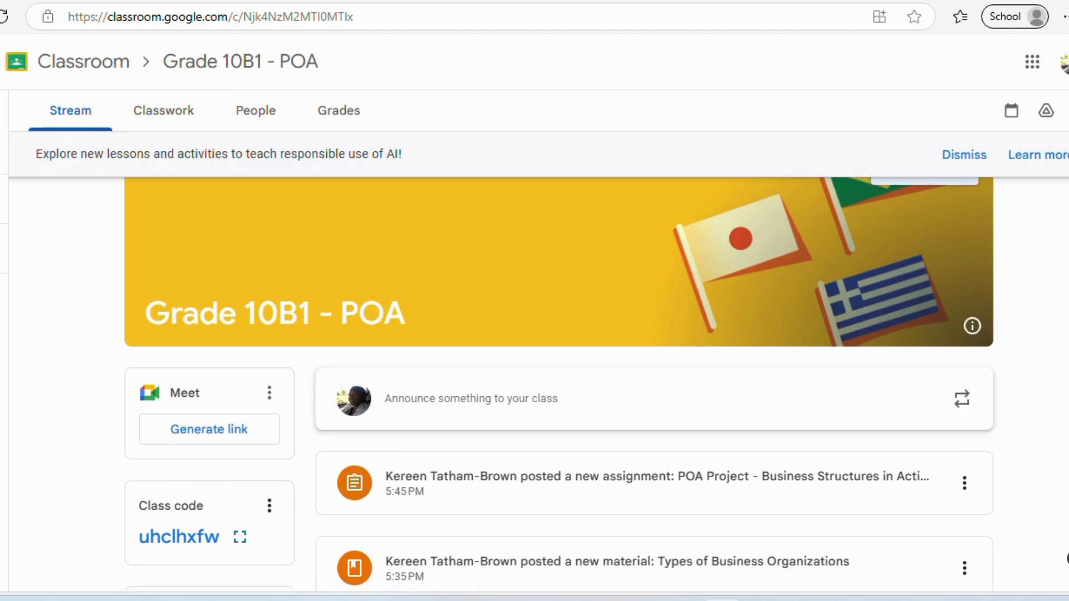
# - Open an empty announcement composer on the Grade 10B1 - POA Stream
pyautogui.scroll(-1, 1061, 551)
pyautogui.scroll(-1, 1065, 558)
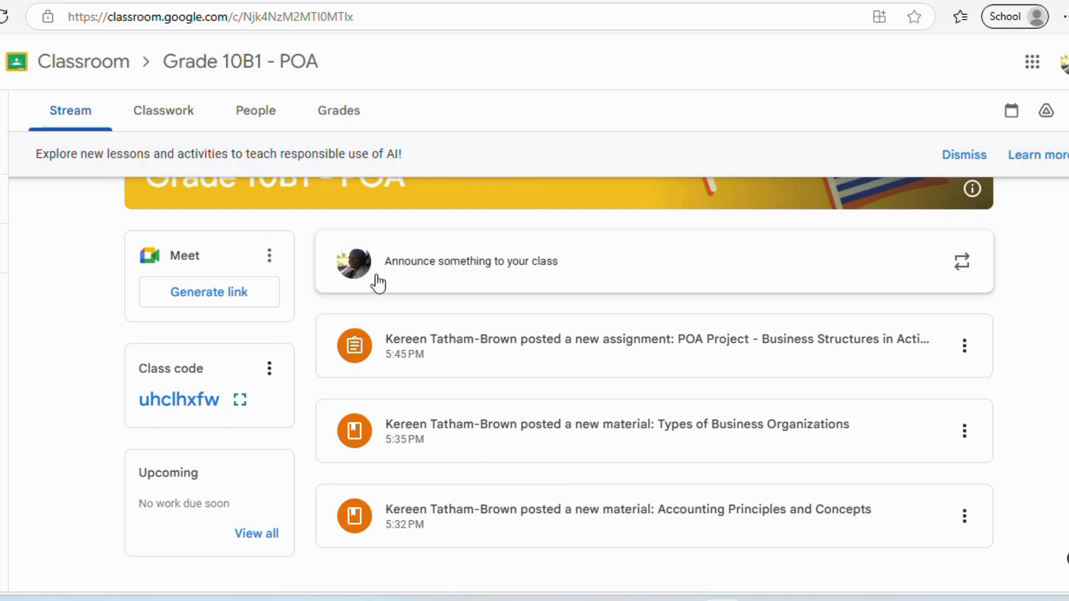
pyautogui.click(437, 265)
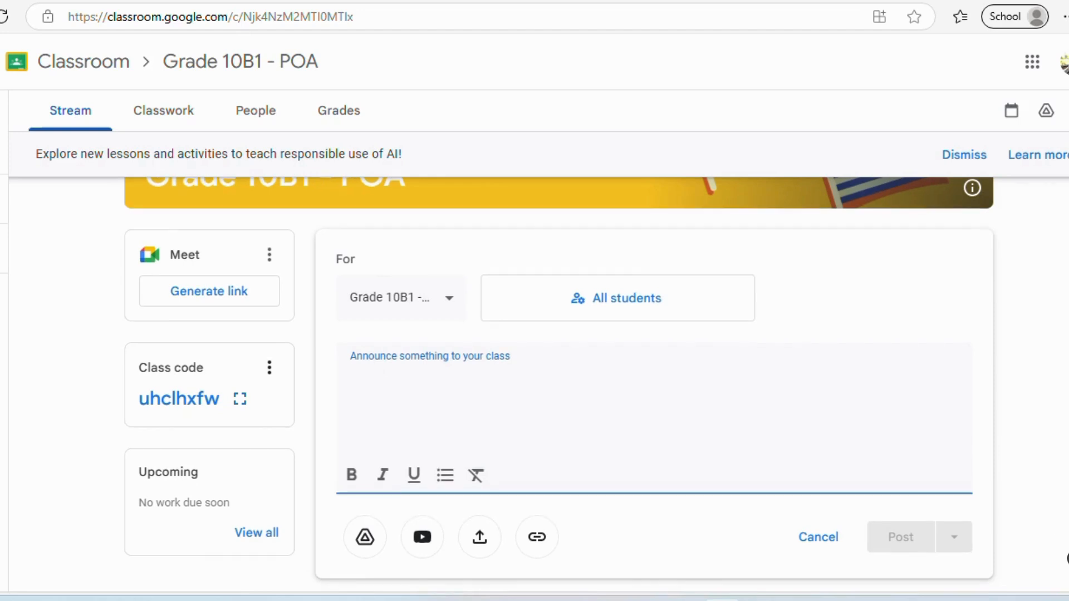
pyautogui.scroll(-3, 559, 383)
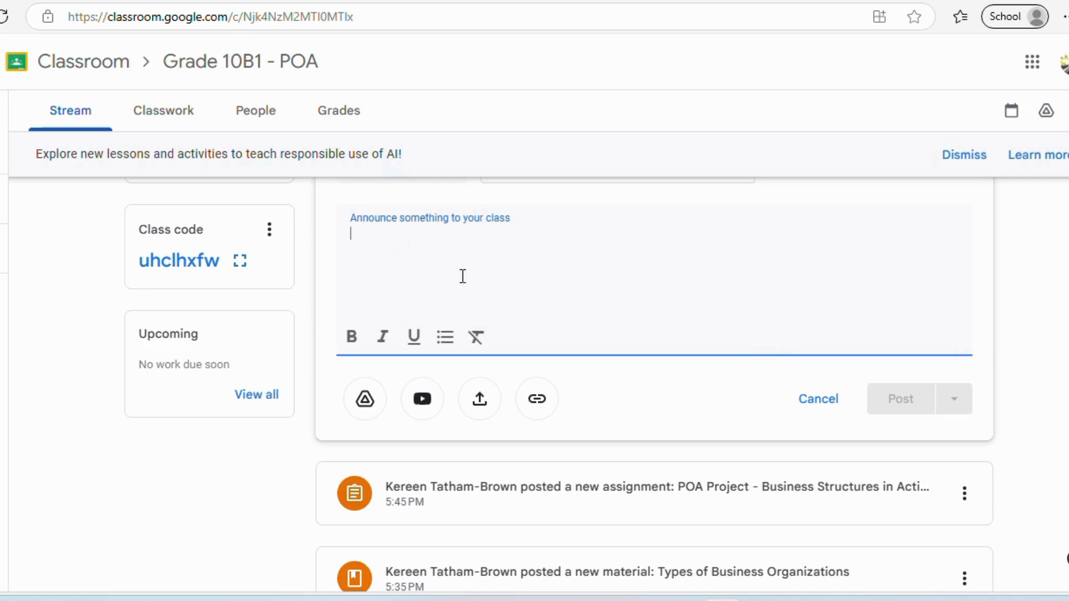
pyautogui.click(479, 403)
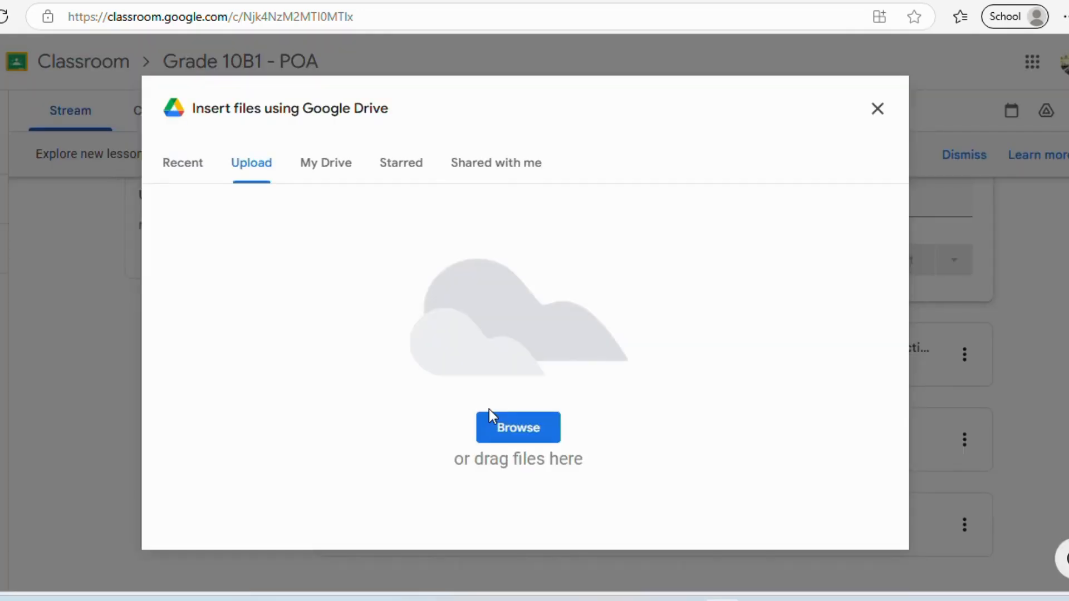
pyautogui.click(877, 109)
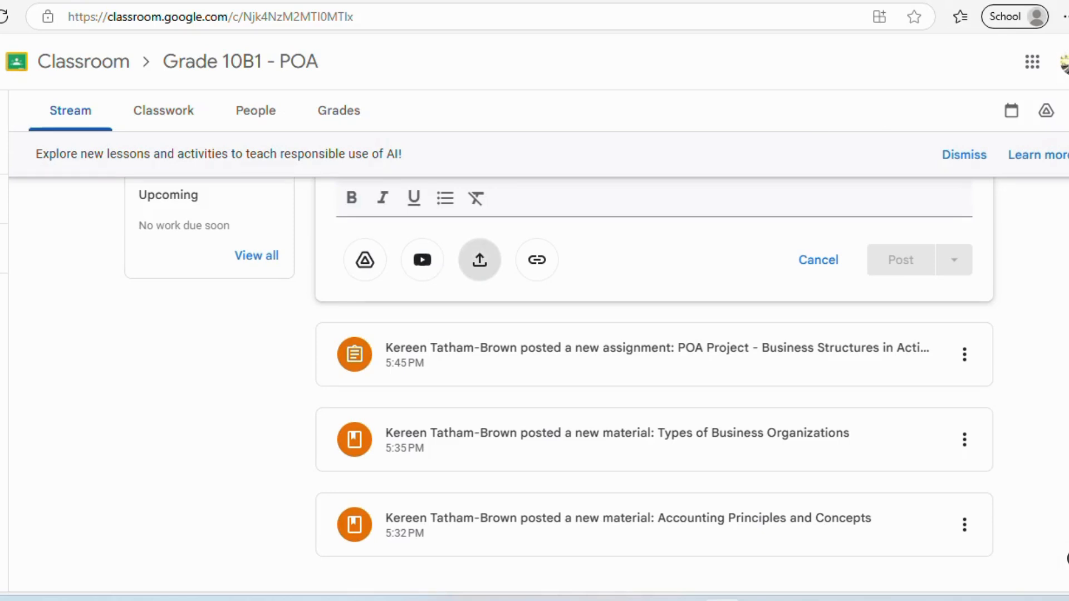
pyautogui.scroll(4, 560, 385)
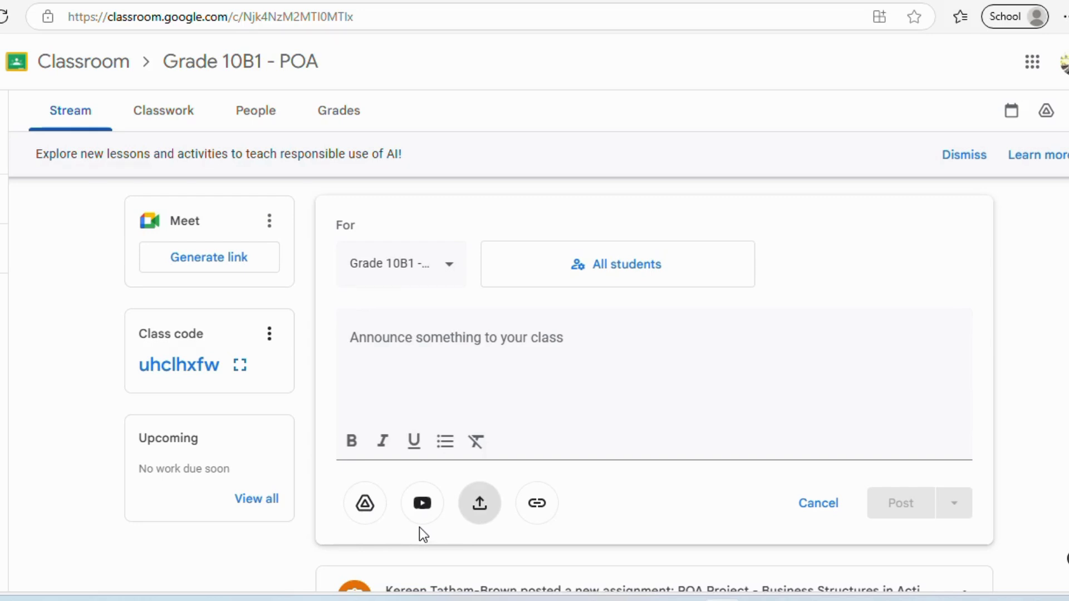
# - Post 'Welcome to our Google Classroom!!!' plus 'I will be your teacher… wonderful year with you all.'
pyautogui.click(377, 335)
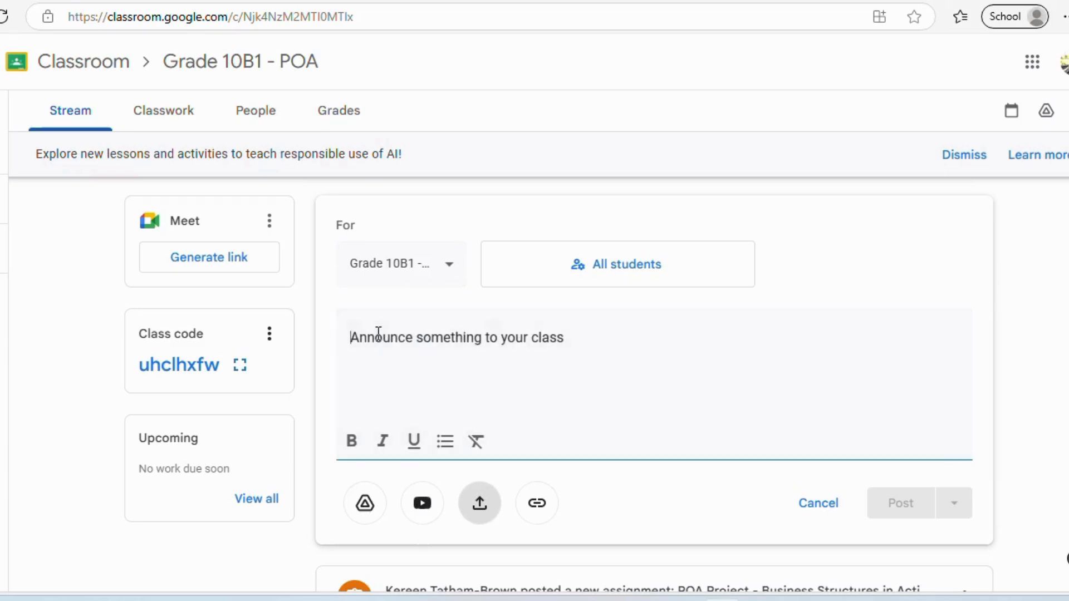
pyautogui.write('We')
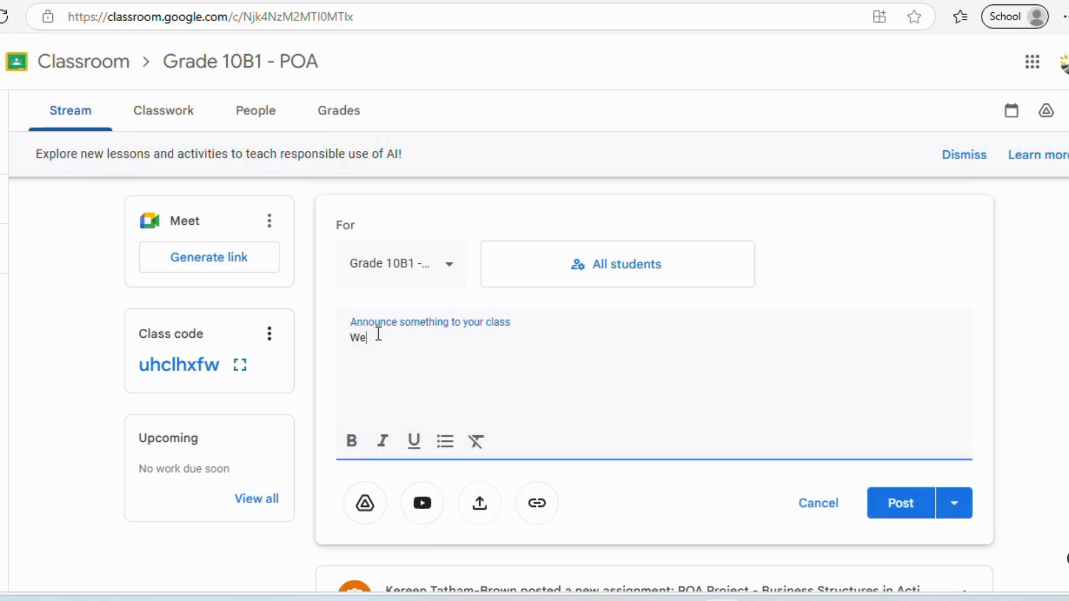
pyautogui.write('lcome to our Goog')
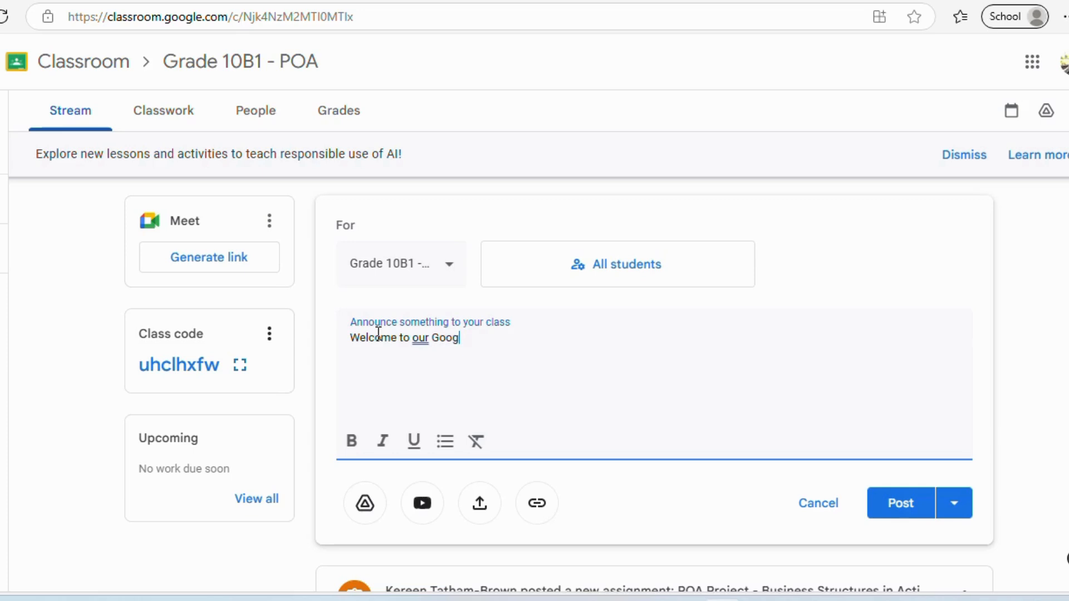
pyautogui.write('le Classroom!!!')
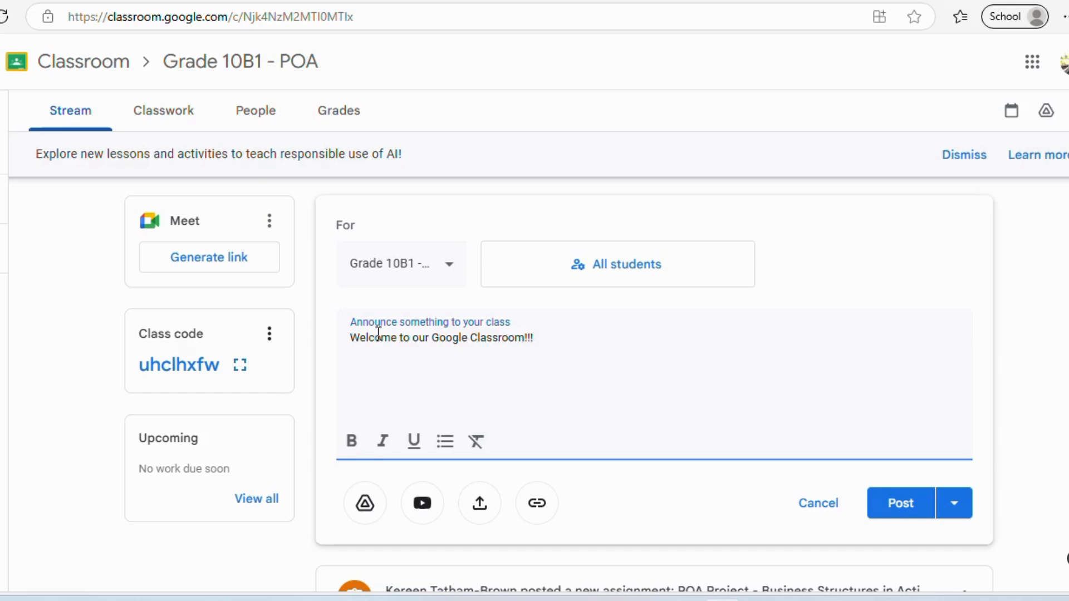
pyautogui.press('Return')
pyautogui.write('We')
pyautogui.press('BackSpace')
pyautogui.press('BackSpace')
pyautogui.write('I will be your teacher')
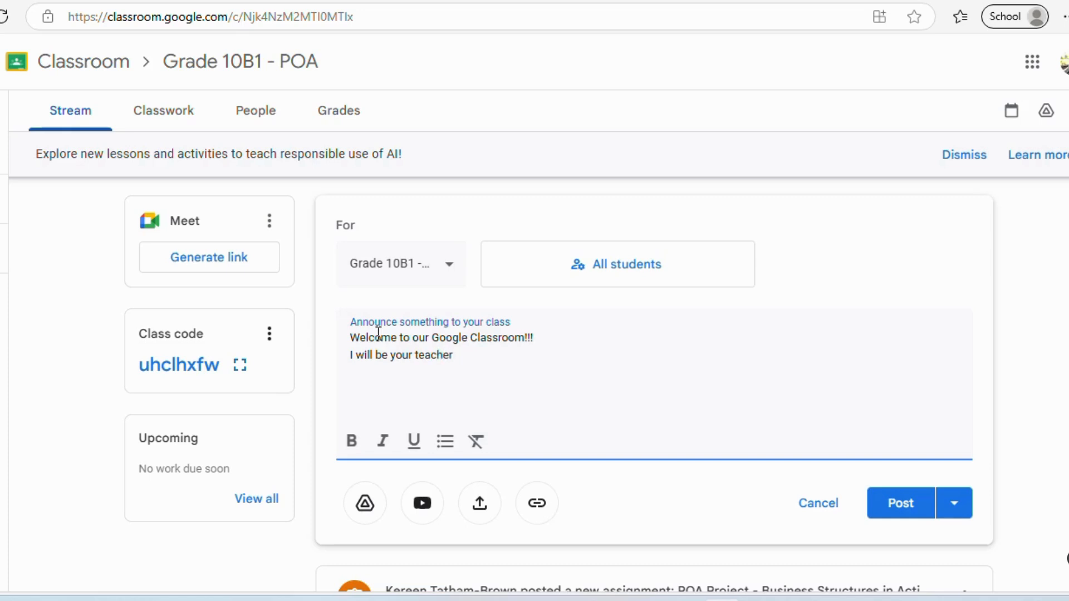
pyautogui.write(' and I am look')
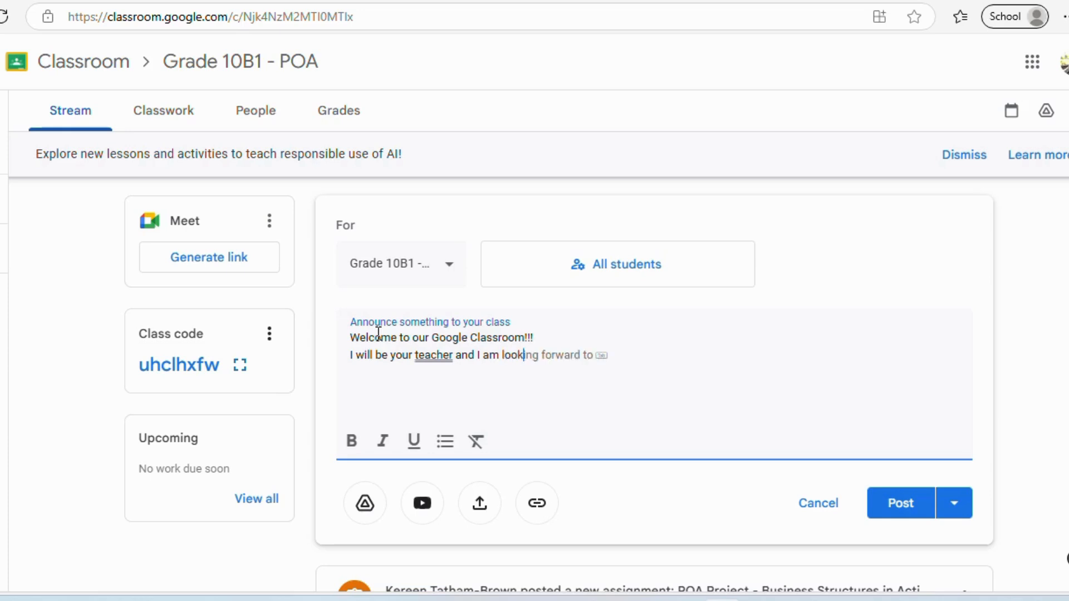
pyautogui.write('ing forward to a wo')
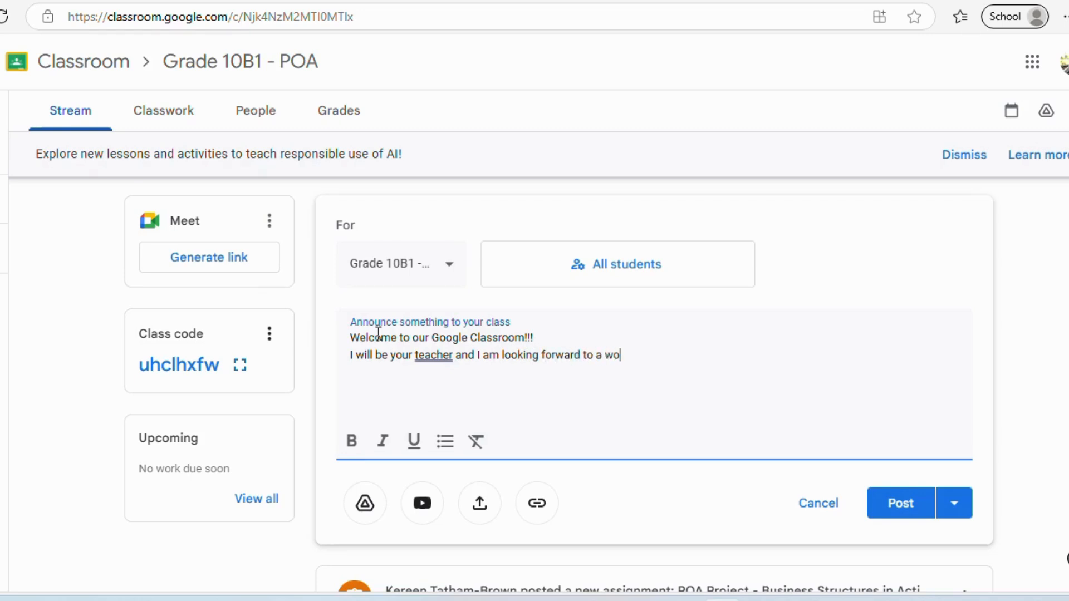
pyautogui.write('nderful term wi')
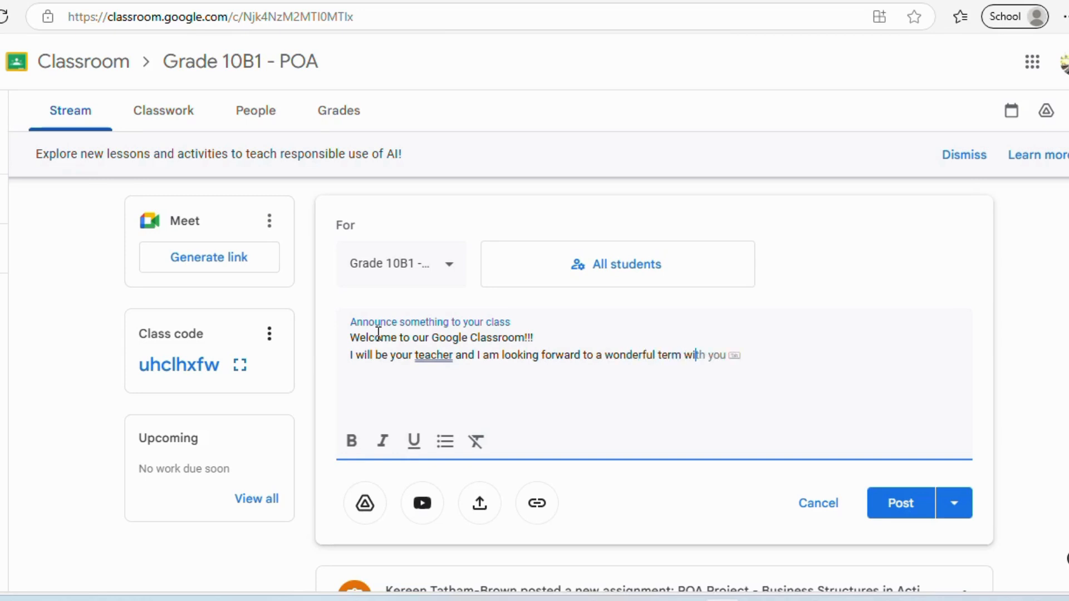
pyautogui.press('BackSpace')
pyautogui.press('BackSpace')
pyautogui.press('BackSpace')
pyautogui.press('BackSpace')
pyautogui.press('BackSpace')
pyautogui.press('BackSpace')
pyautogui.press('BackSpace')
pyautogui.press('BackSpace')
pyautogui.write('year with you all.')
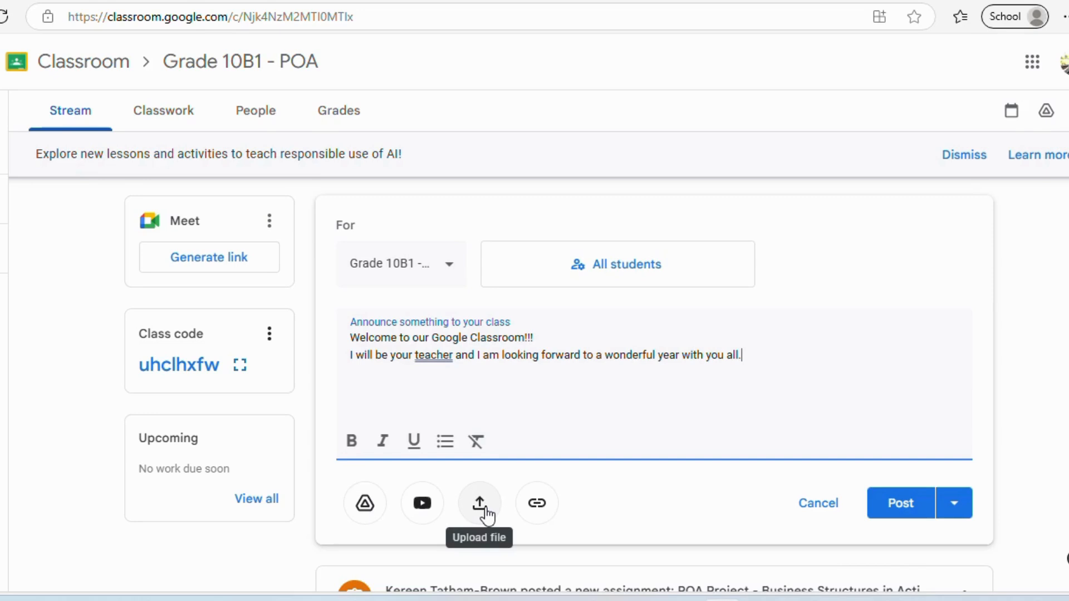
pyautogui.click(904, 504)
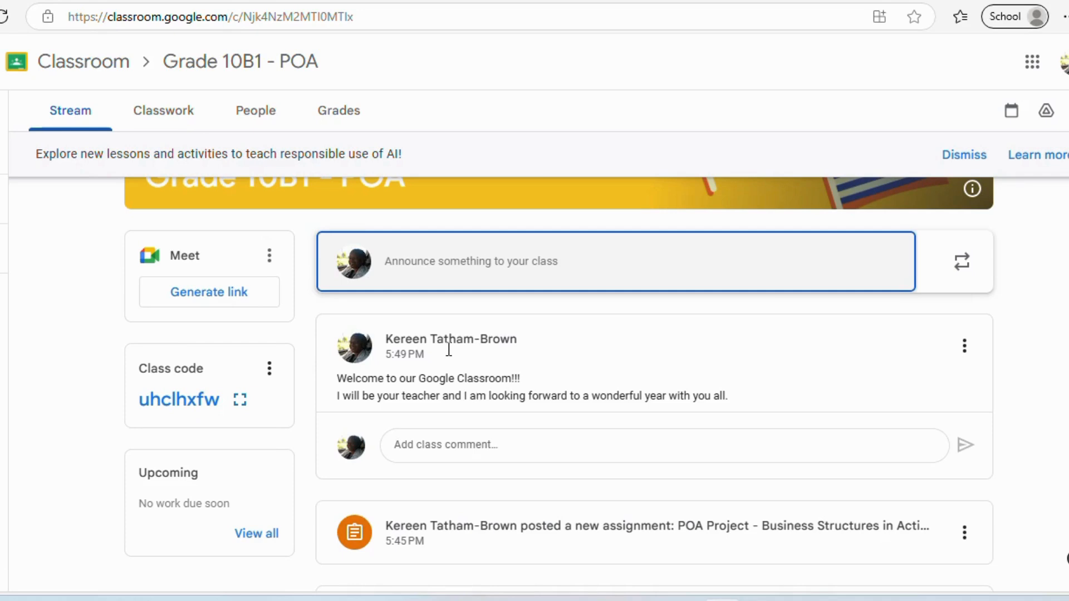
# - Open the Class code card's options for copying the invite link or class code
pyautogui.click(177, 111)
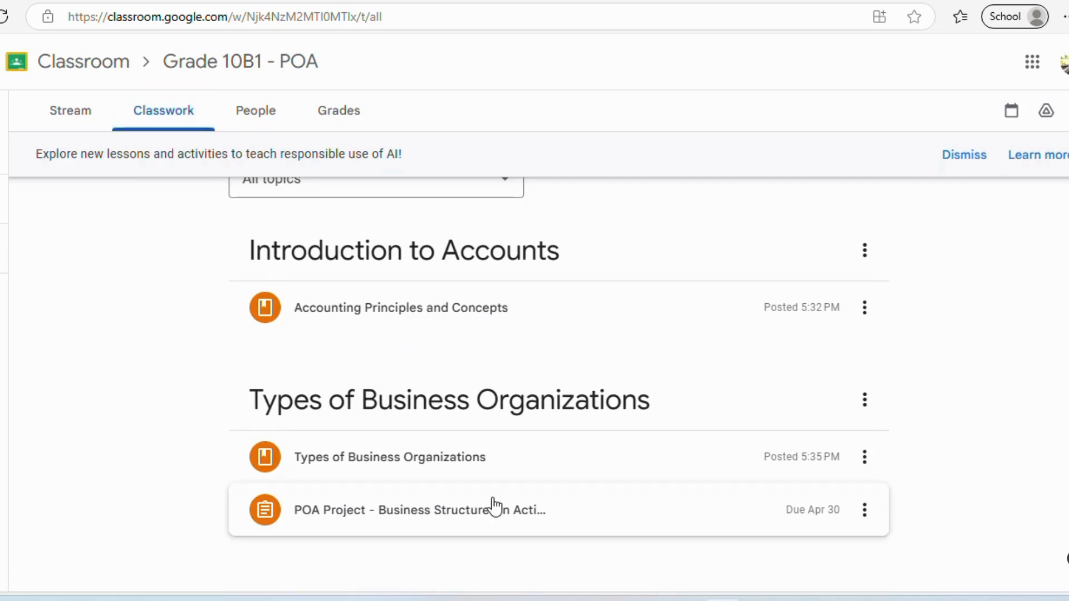
pyautogui.click(64, 117)
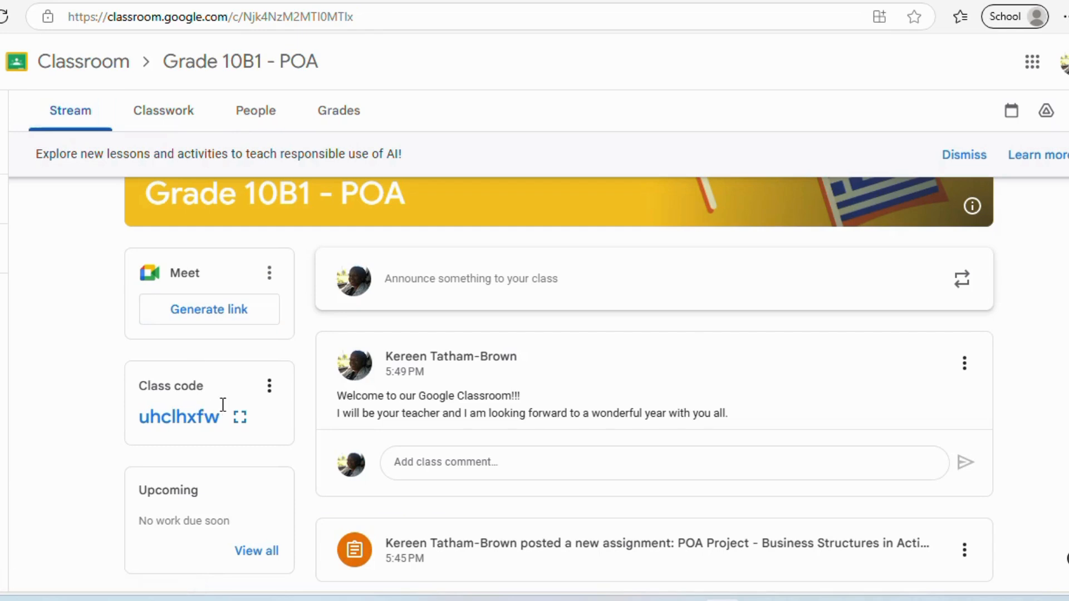
pyautogui.click(269, 386)
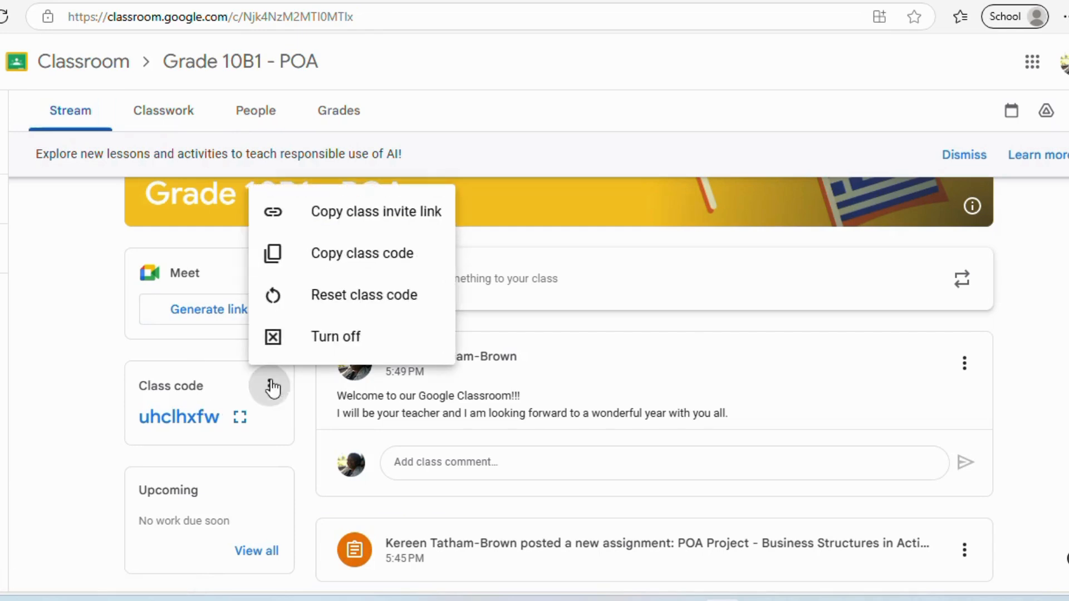